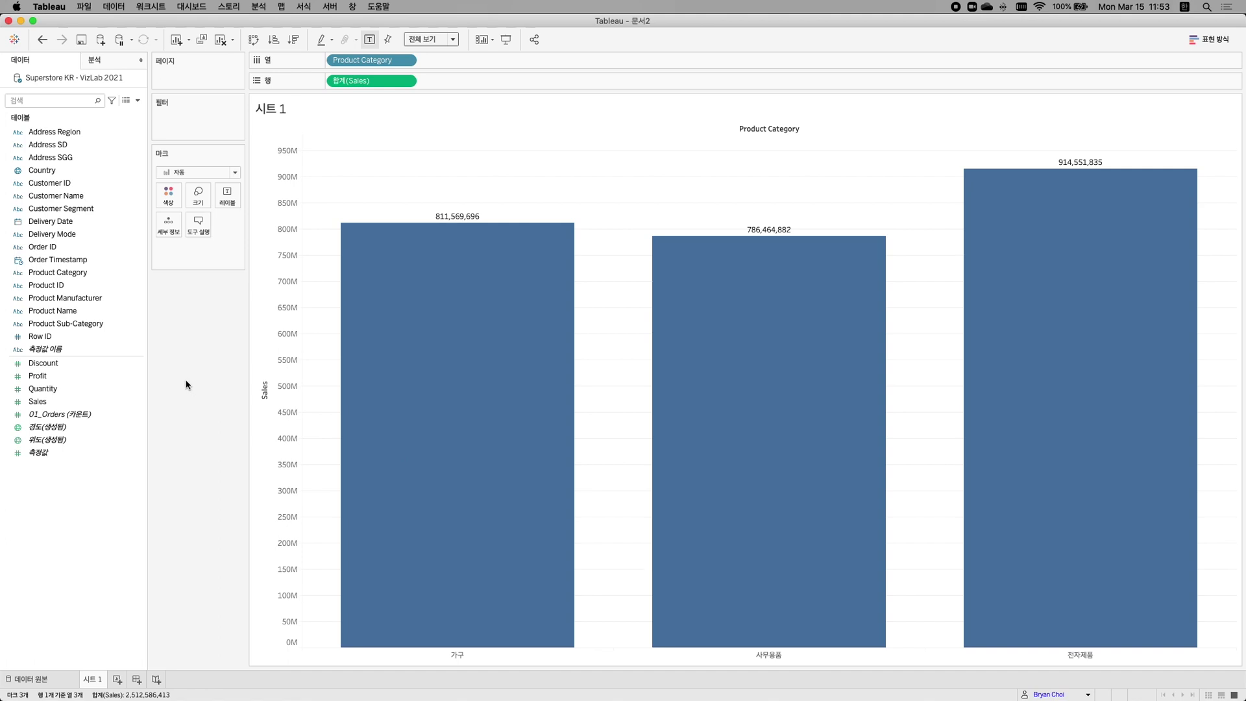
- Colour the sales bars by Product Category and highlight each of the three categories in turn, clearing the highlight at the end
{"action": "left_click", "coordinate": [76, 273]}
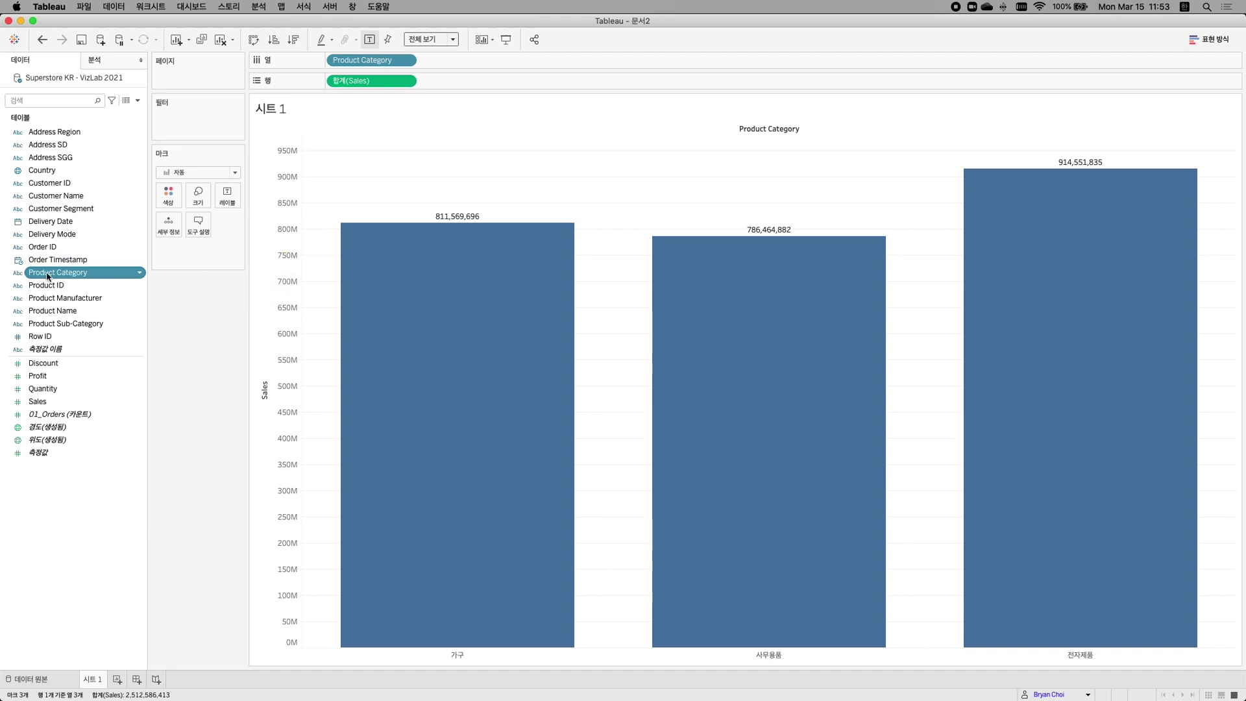
{"action": "left_click_drag", "start_coordinate": [59, 277], "coordinate": [166, 197]}
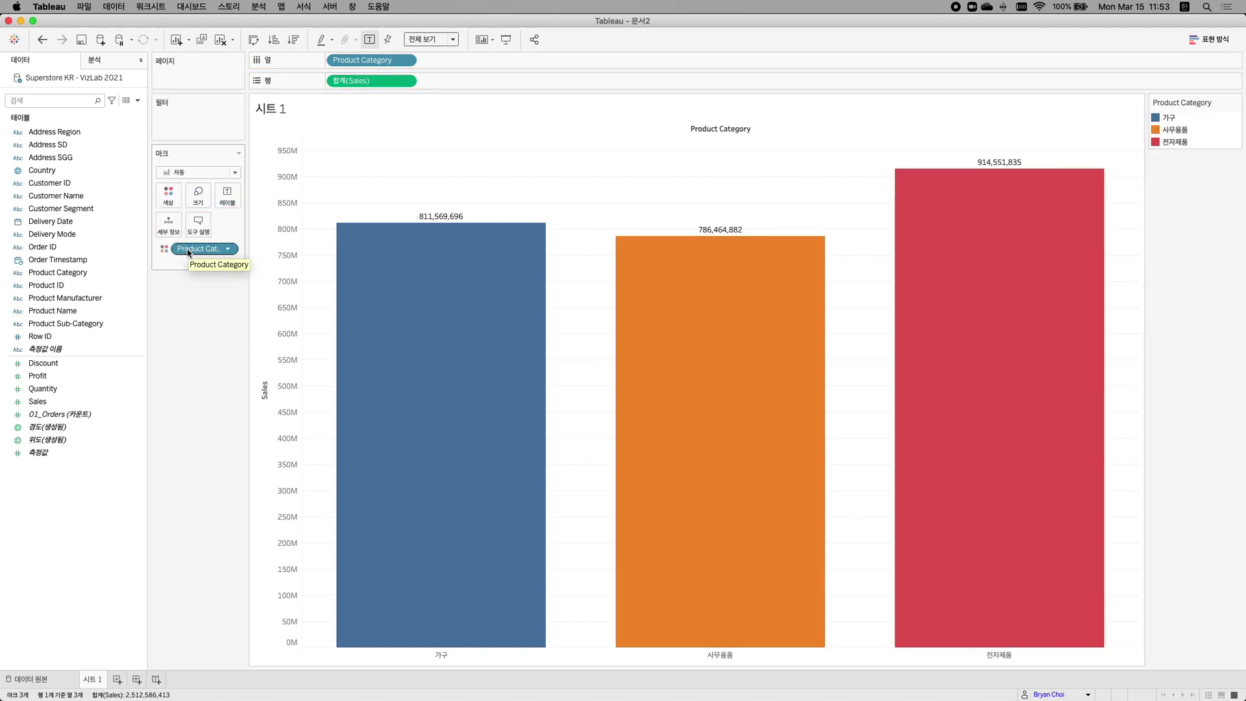
{"action": "left_click", "coordinate": [1170, 118]}
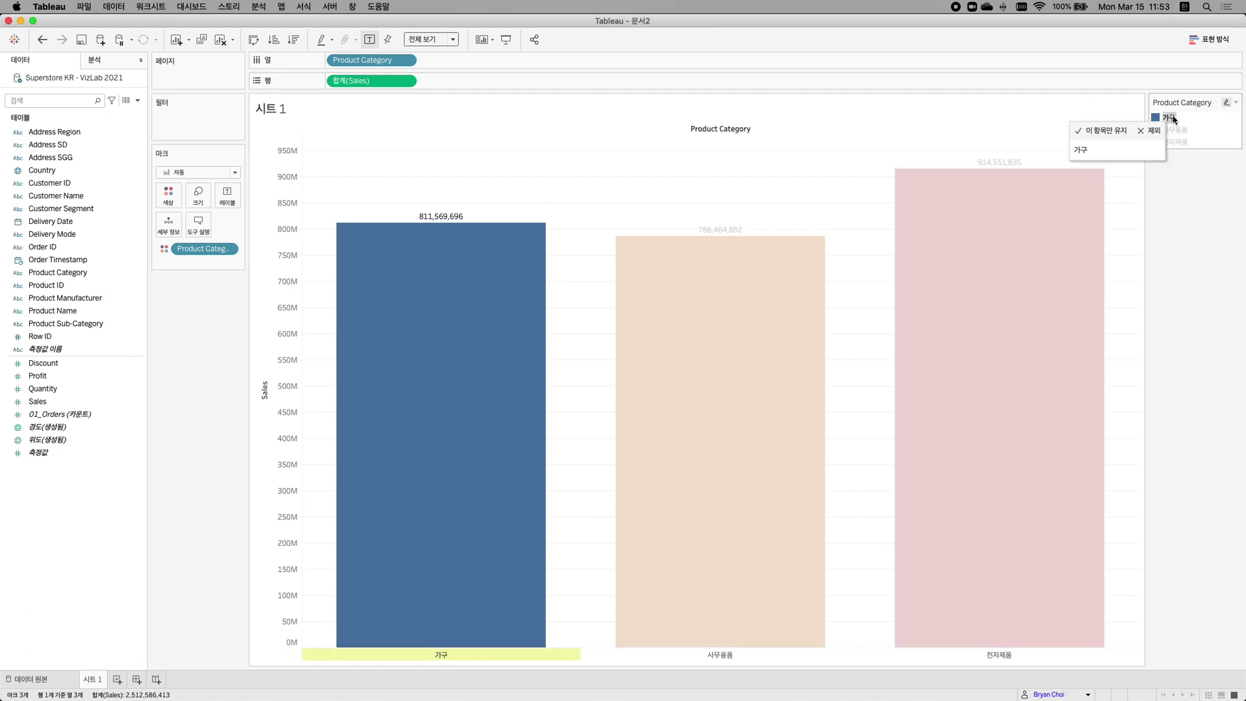
{"action": "left_click", "coordinate": [1178, 129]}
{"action": "left_click", "coordinate": [1184, 142]}
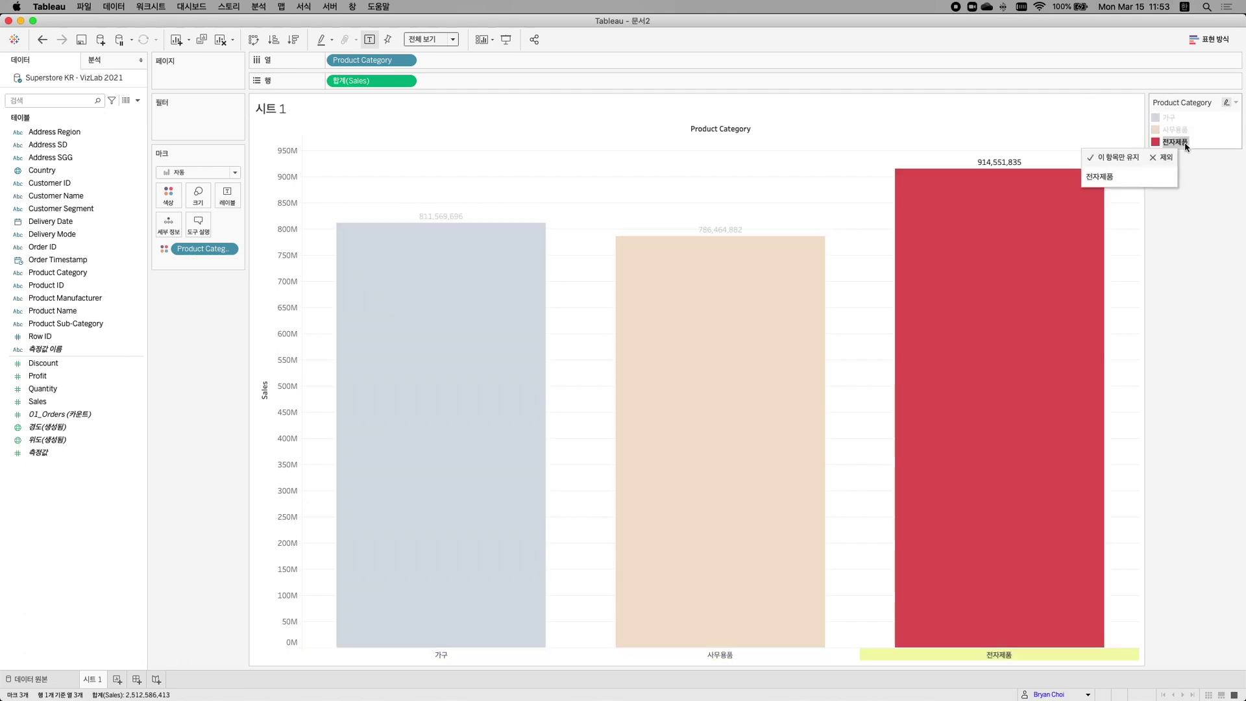
{"action": "left_click", "coordinate": [1186, 205]}
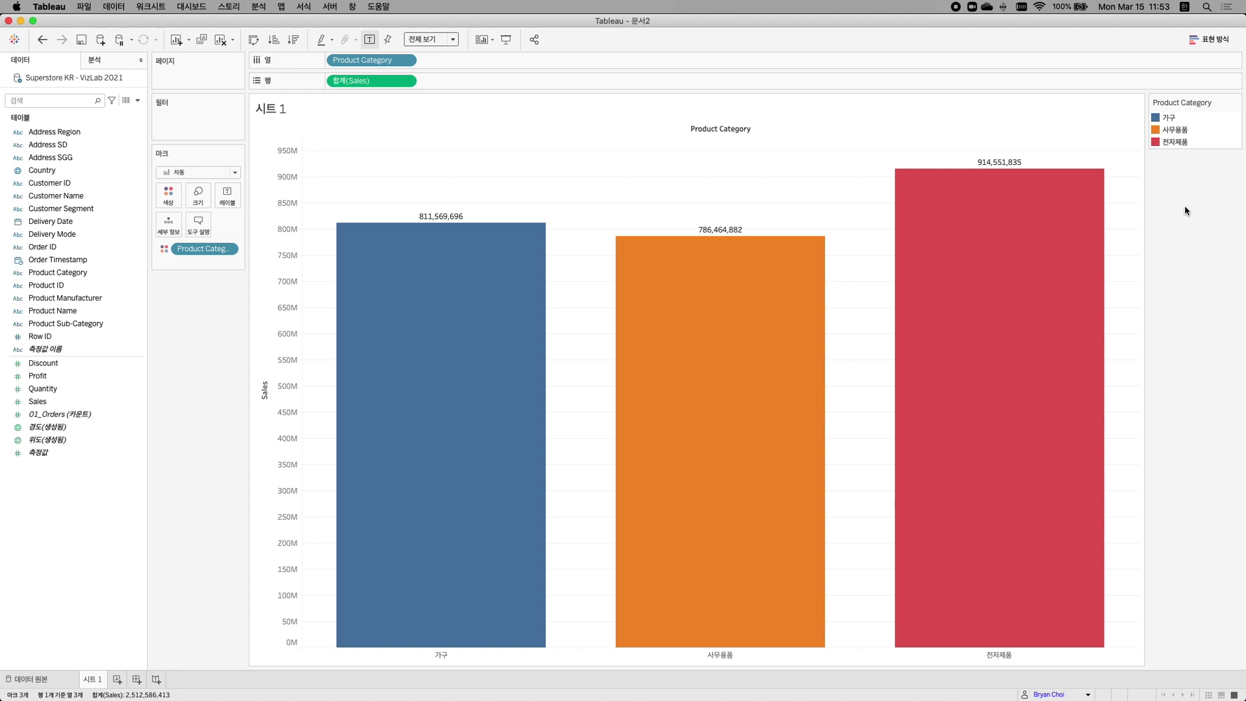
- Open the colour settings for Product Category, preview the 여름 and 빨간색 palettes, and choose the 보석처럼 밝은색 palette
{"action": "double_click", "coordinate": [1164, 119]}
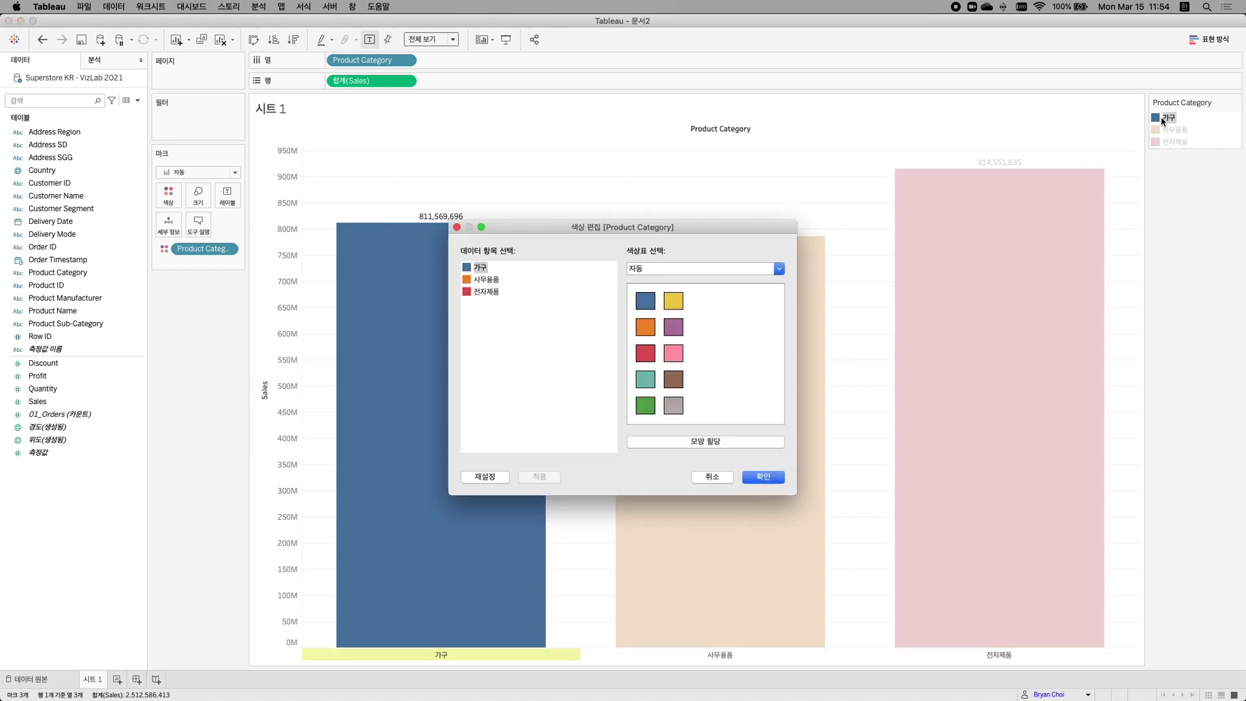
{"action": "left_click", "coordinate": [715, 270]}
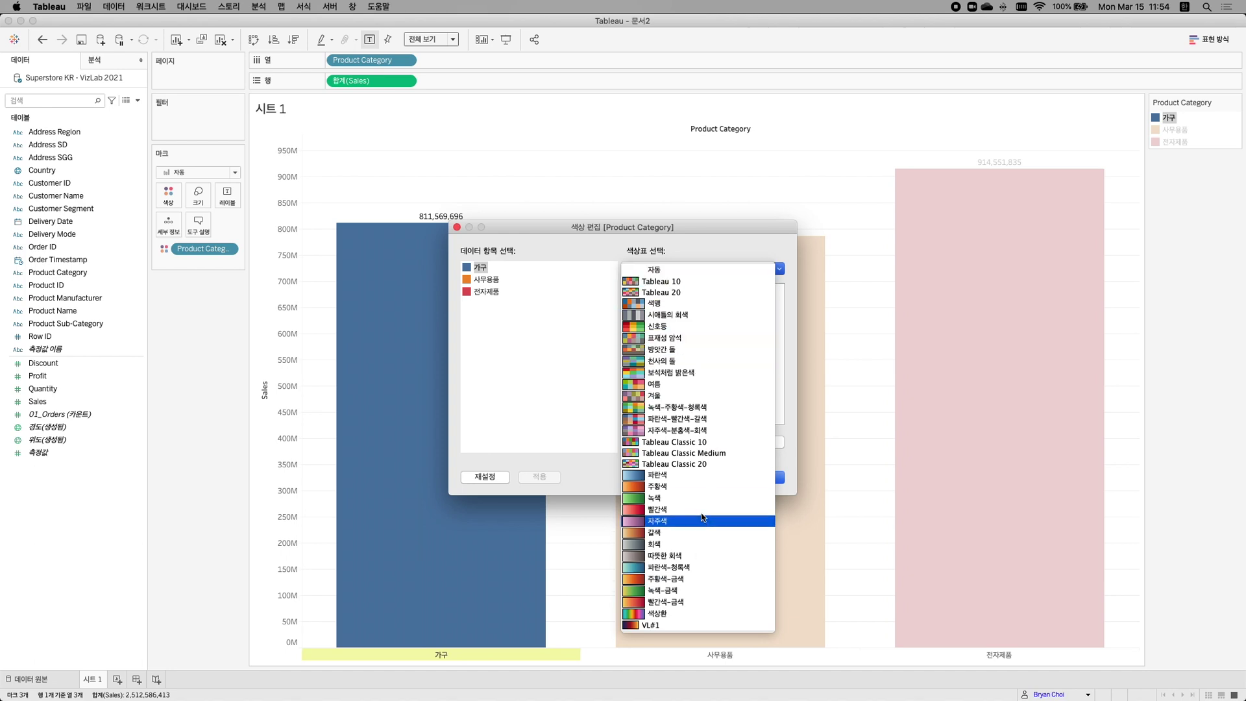
{"action": "left_click", "coordinate": [698, 382]}
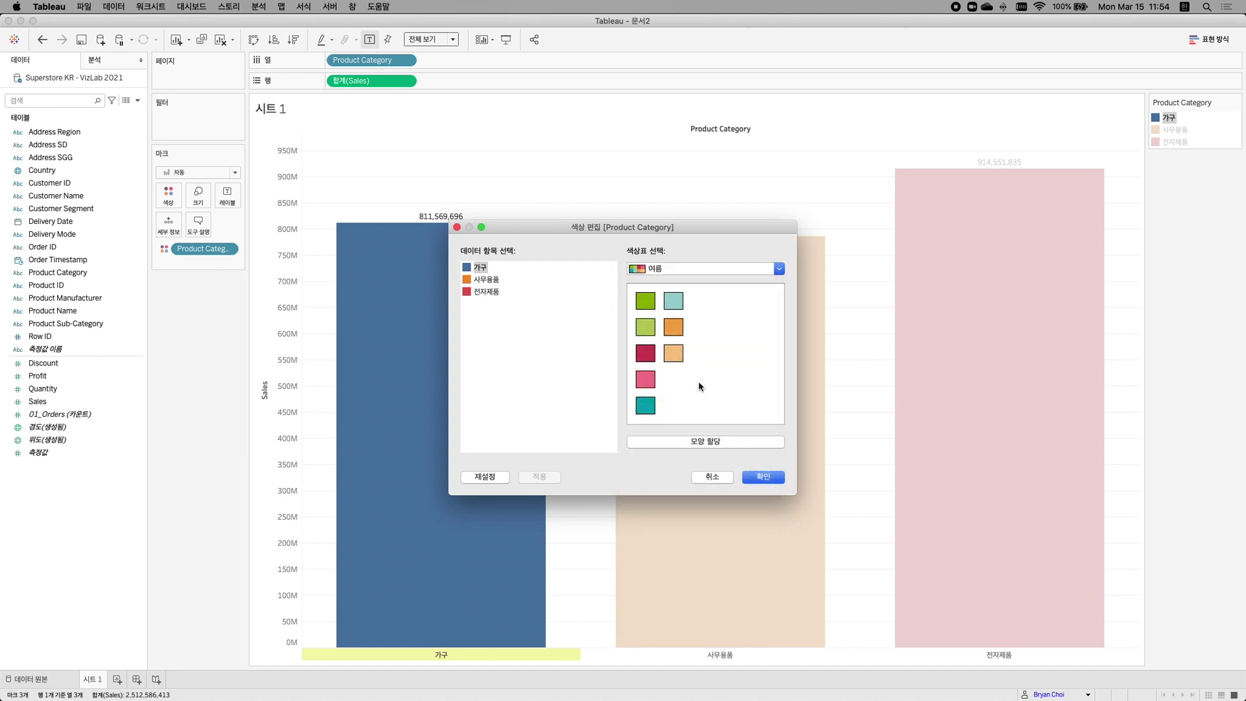
{"action": "left_click", "coordinate": [689, 268]}
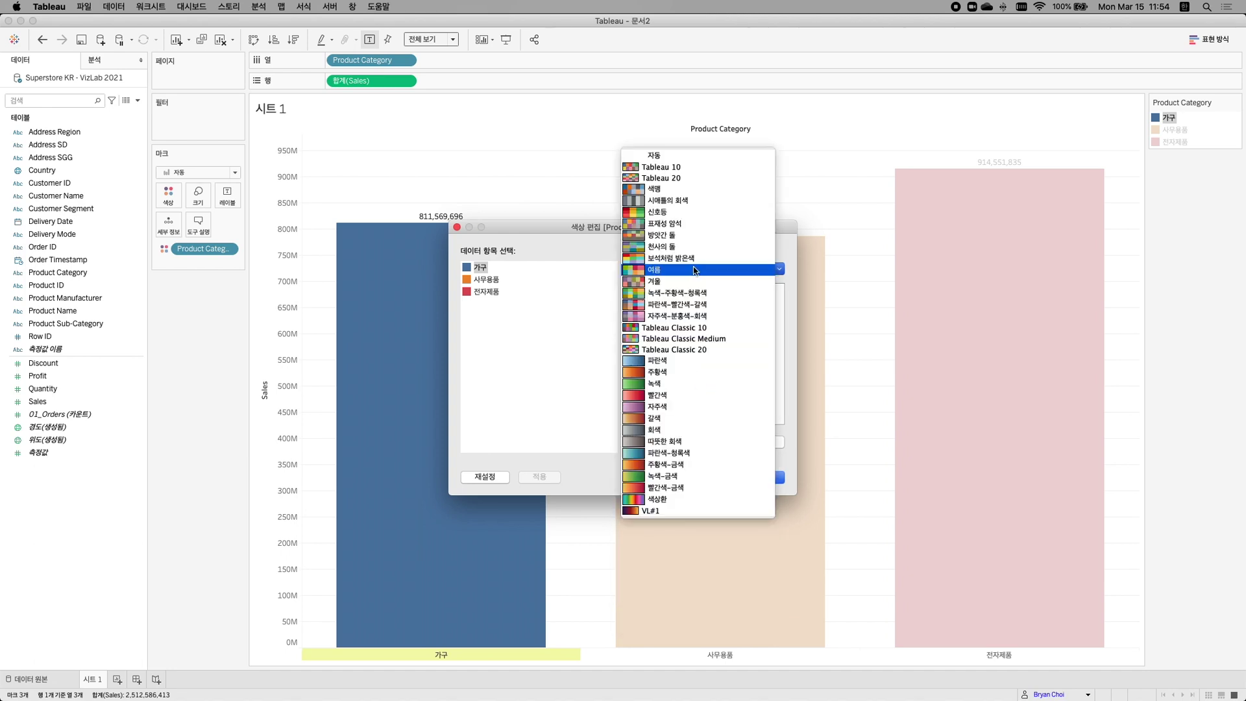
{"action": "left_click", "coordinate": [680, 398]}
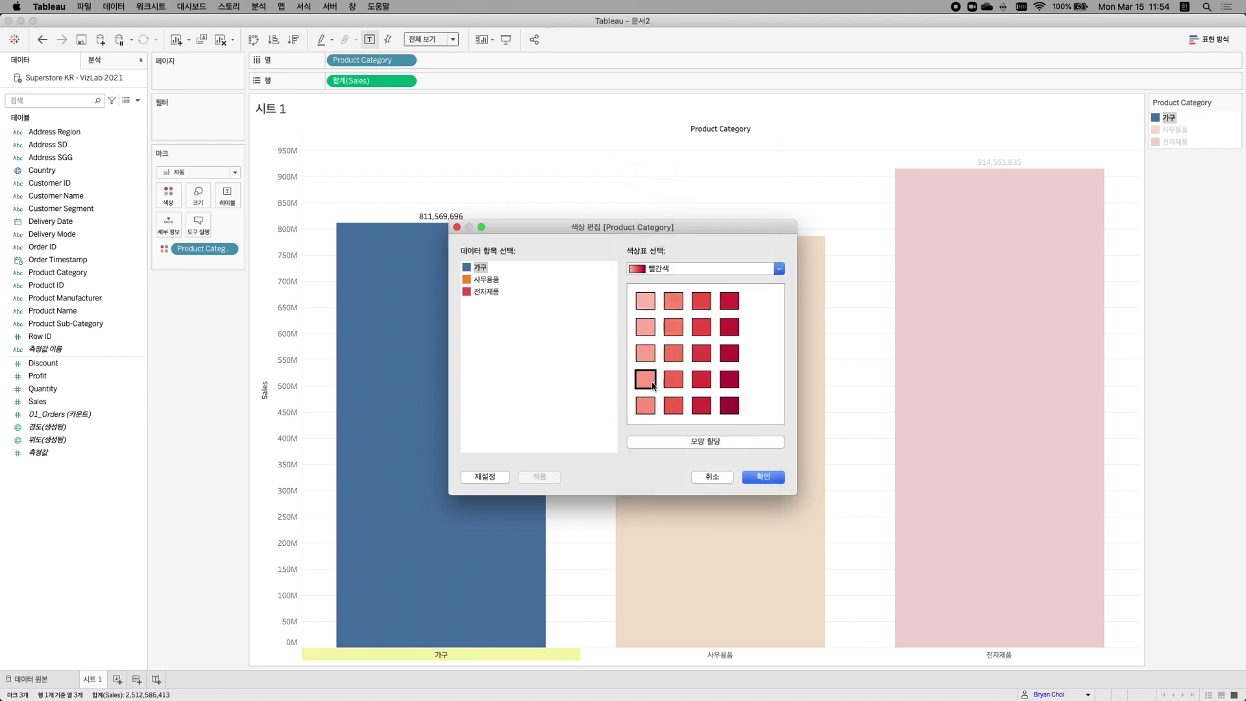
{"action": "left_click", "coordinate": [723, 268]}
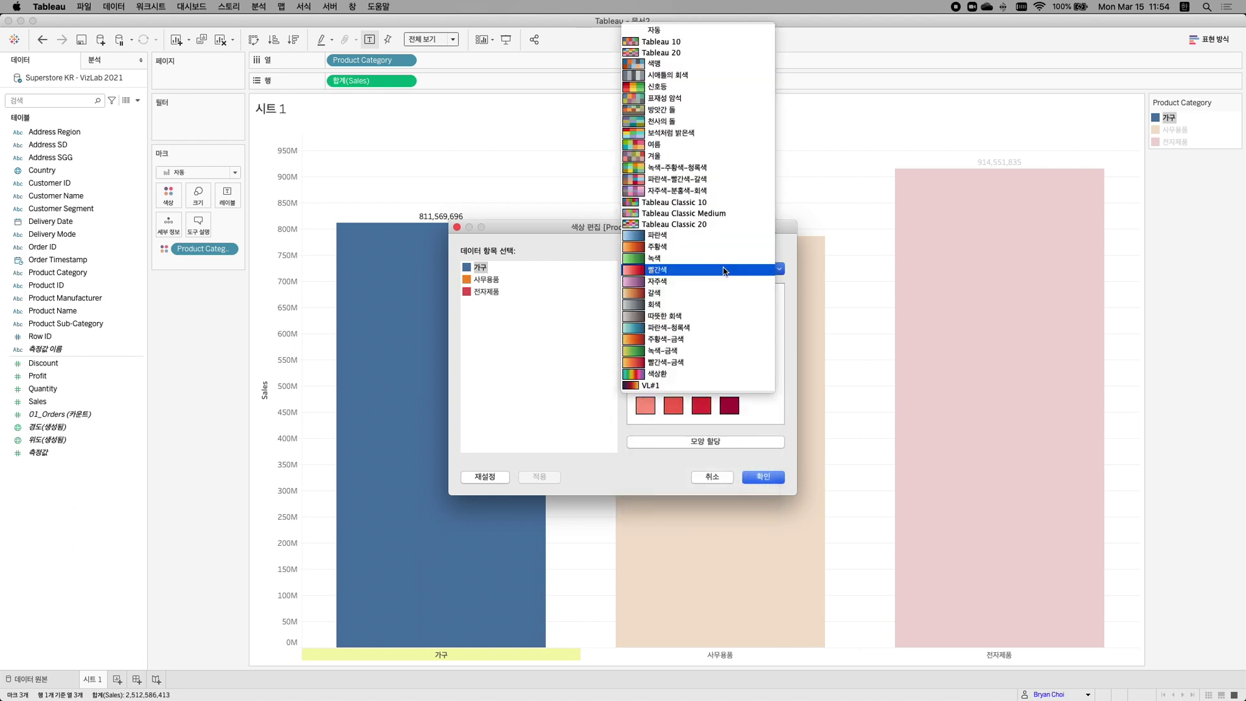
{"action": "left_click", "coordinate": [681, 135]}
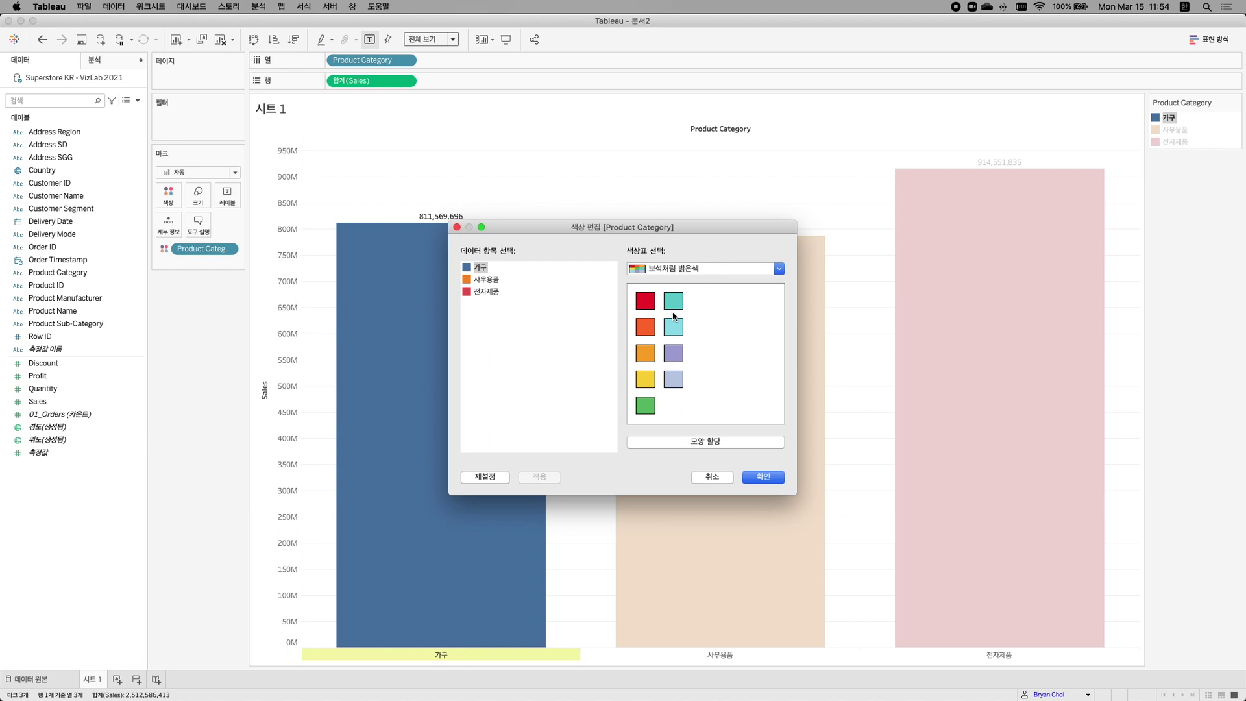
{"action": "left_click", "coordinate": [516, 327]}
{"action": "double_click", "coordinate": [466, 267]}
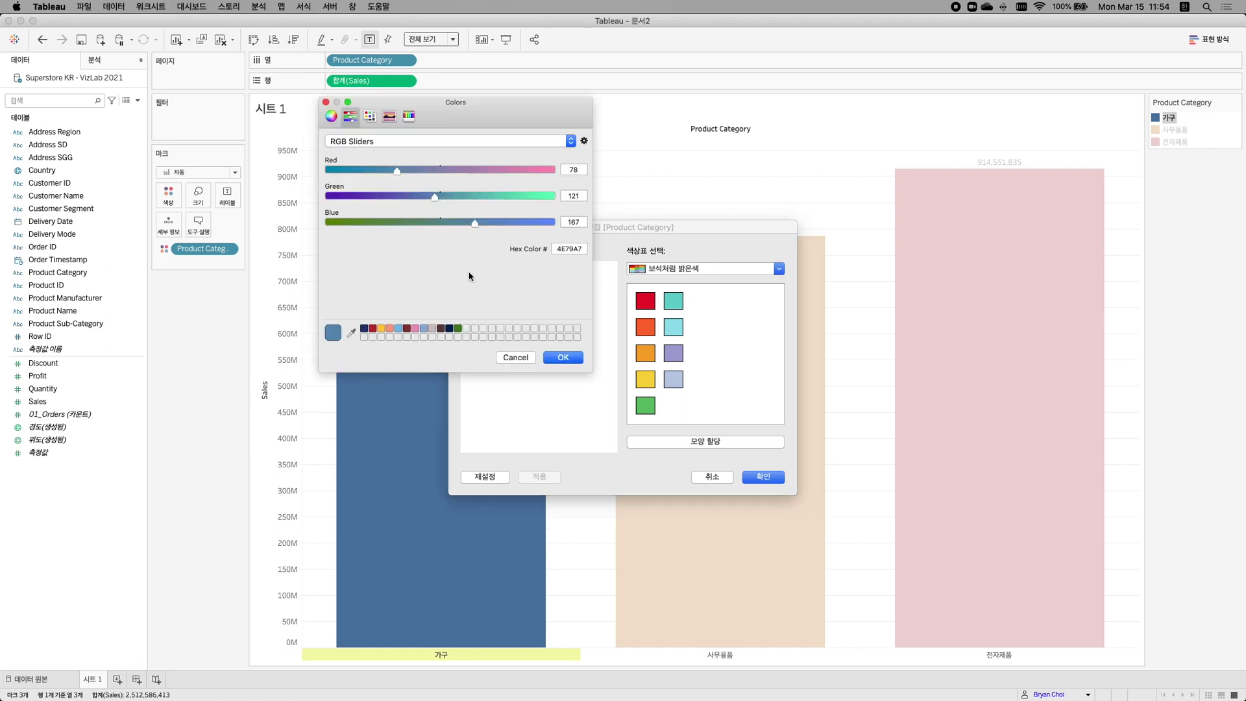
{"action": "left_click_drag", "start_coordinate": [456, 110], "coordinate": [933, 178]}
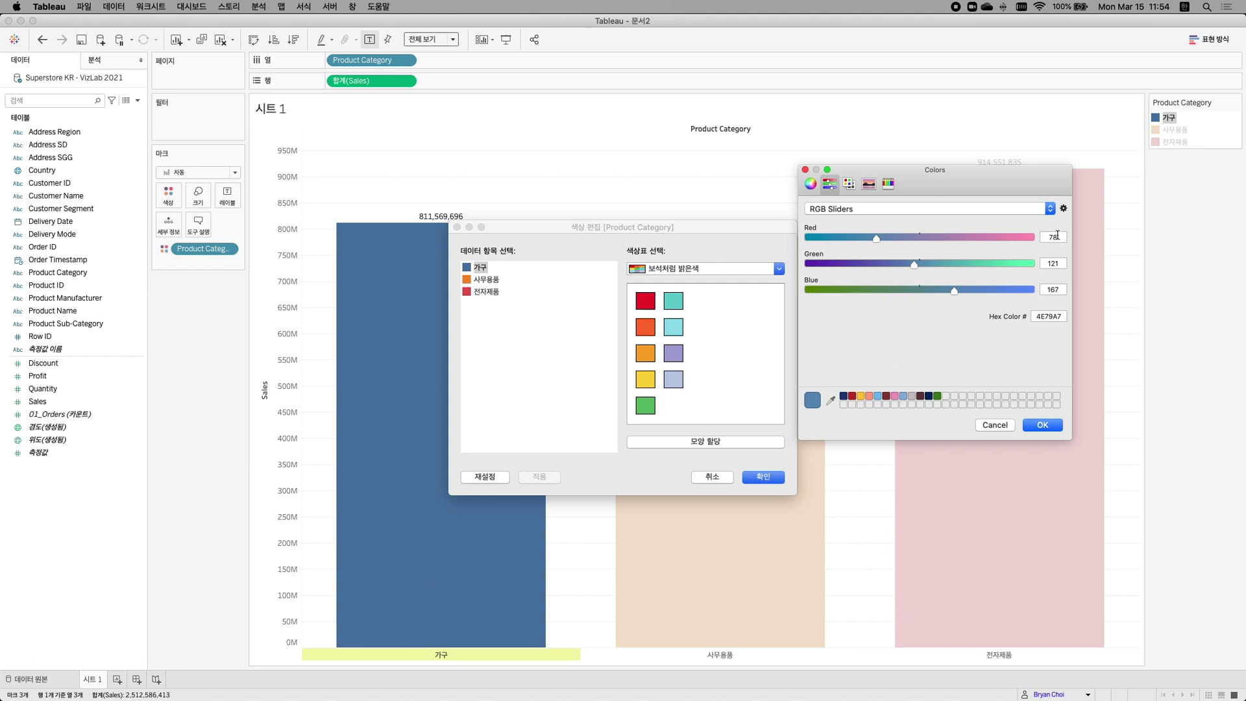
{"action": "double_click", "coordinate": [1041, 317]}
{"action": "left_click", "coordinate": [997, 426]}
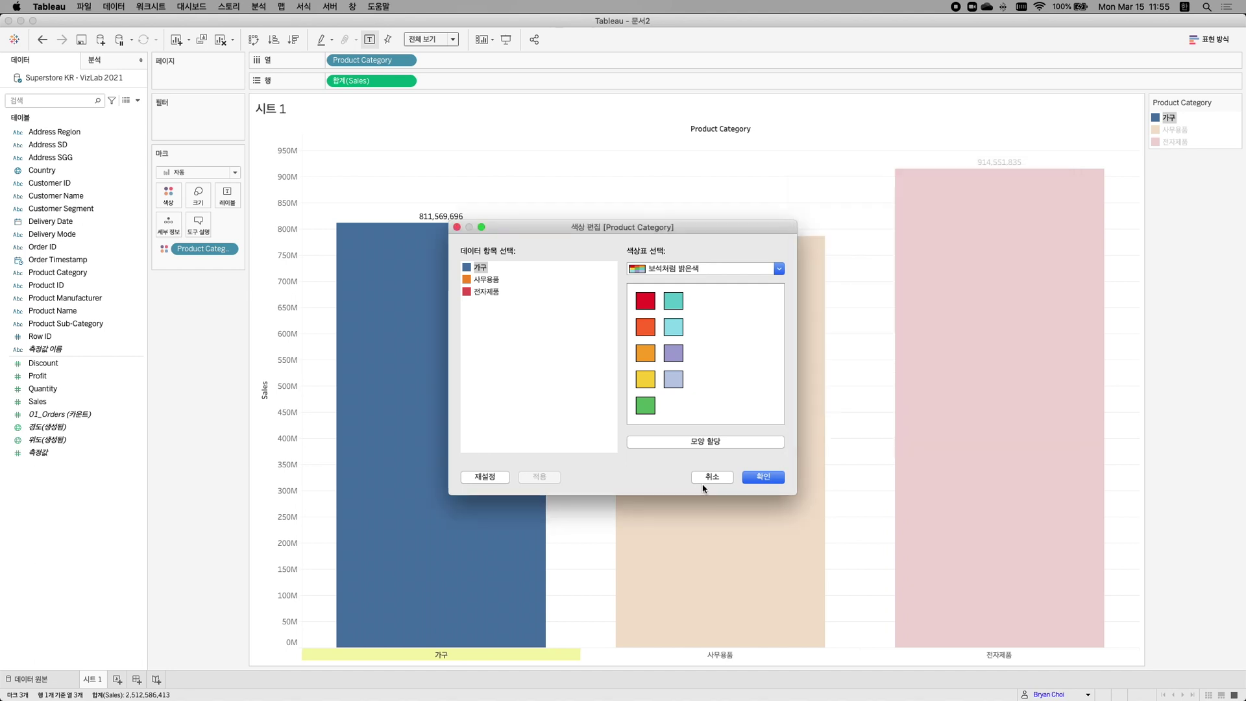
- Assign red to 가구, green to 사무용품 and purple to 전자제품, apply the colours and clear the highlight
{"action": "left_click", "coordinate": [645, 302]}
{"action": "left_click", "coordinate": [480, 282]}
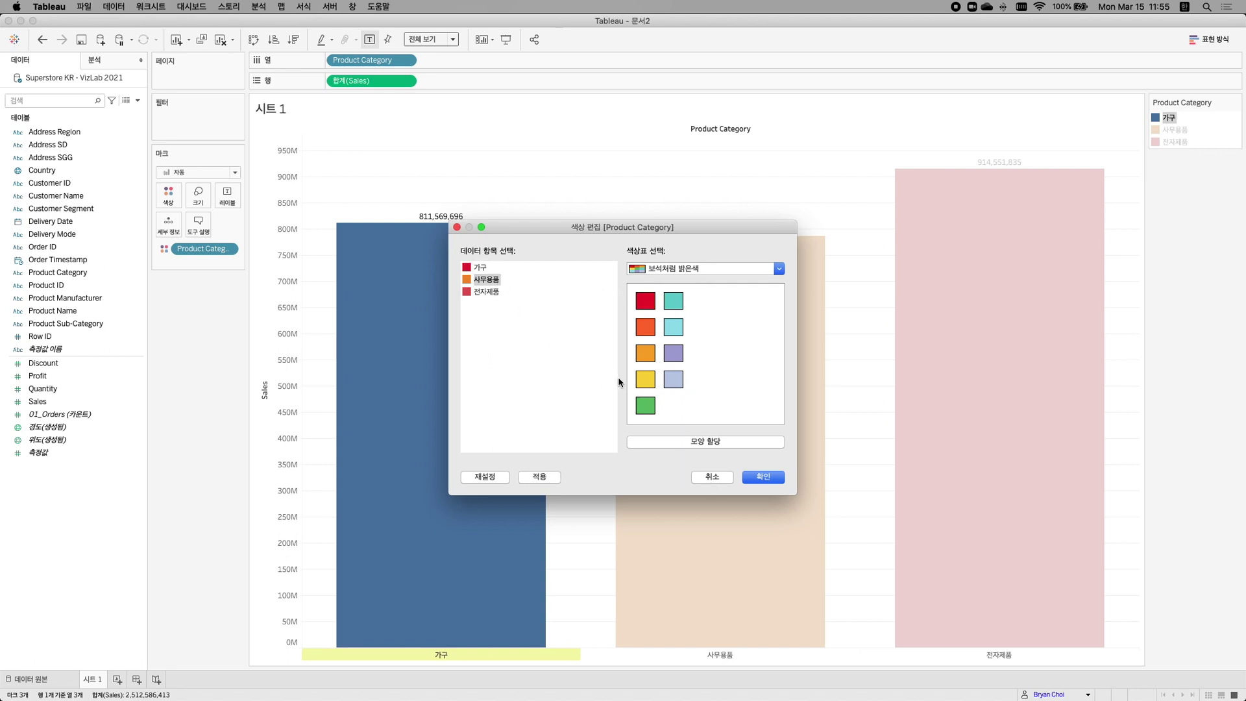
{"action": "left_click", "coordinate": [487, 293]}
{"action": "left_click", "coordinate": [675, 359]}
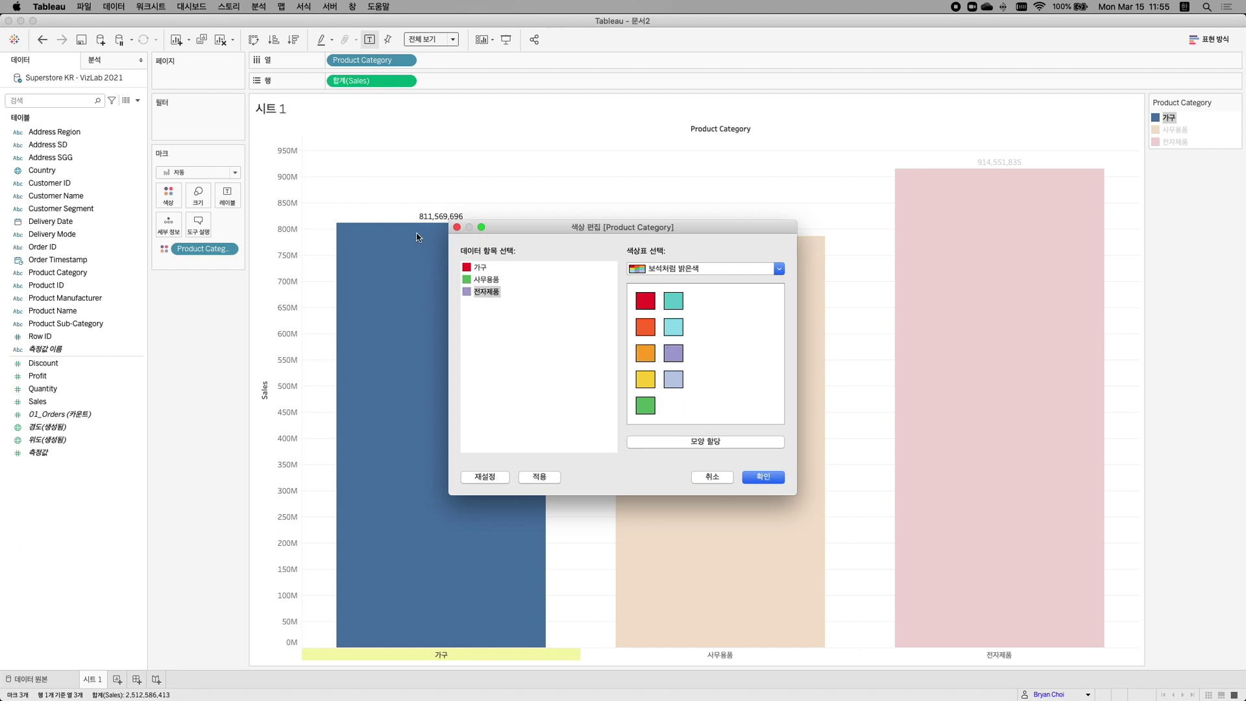
{"action": "left_click", "coordinate": [761, 477]}
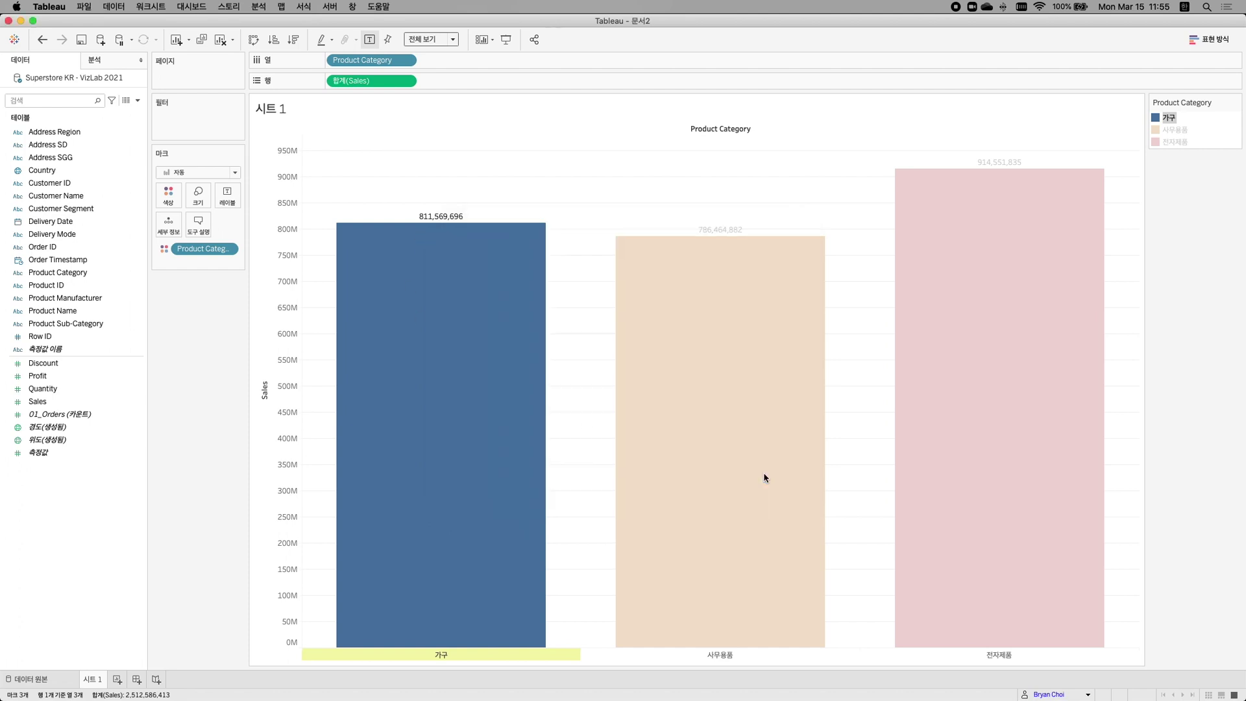
{"action": "left_click", "coordinate": [1165, 291]}
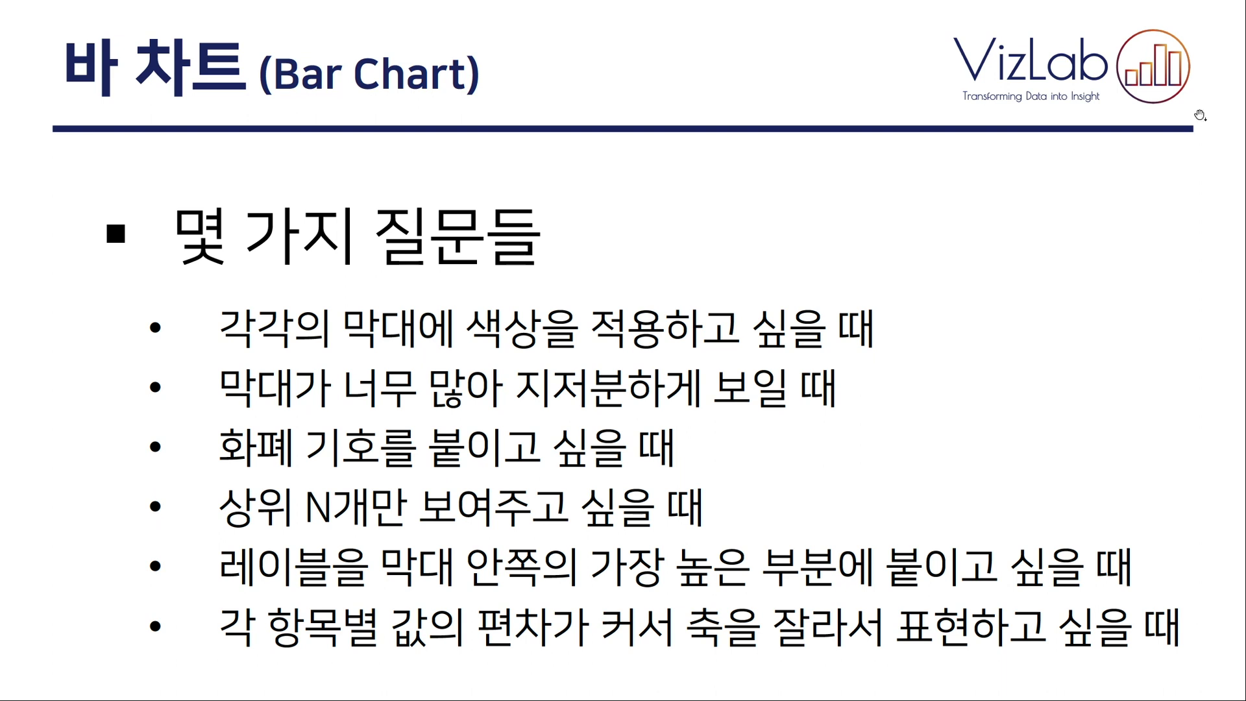
- Return to Tableau and build a bar chart of Sales by Address SD on a new sheet, fitted with 전체 보기
{"action": "key", "text": "ctrl+Left"}
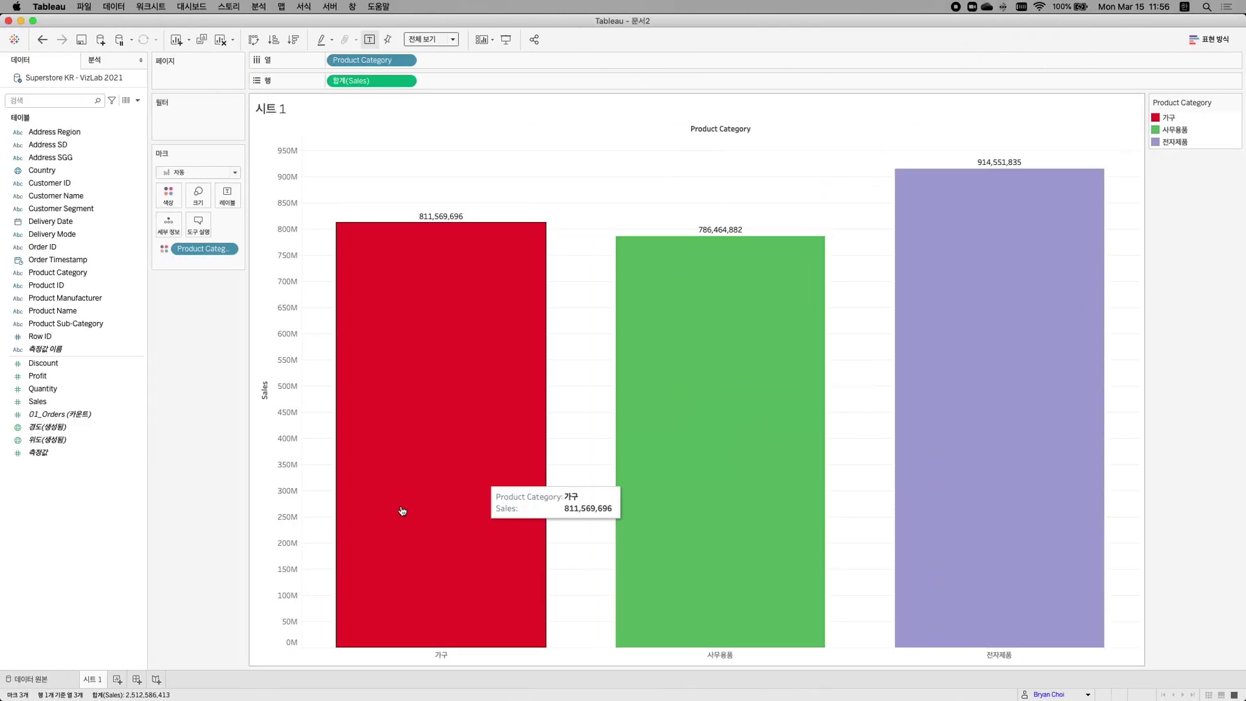
{"action": "left_click", "coordinate": [116, 680]}
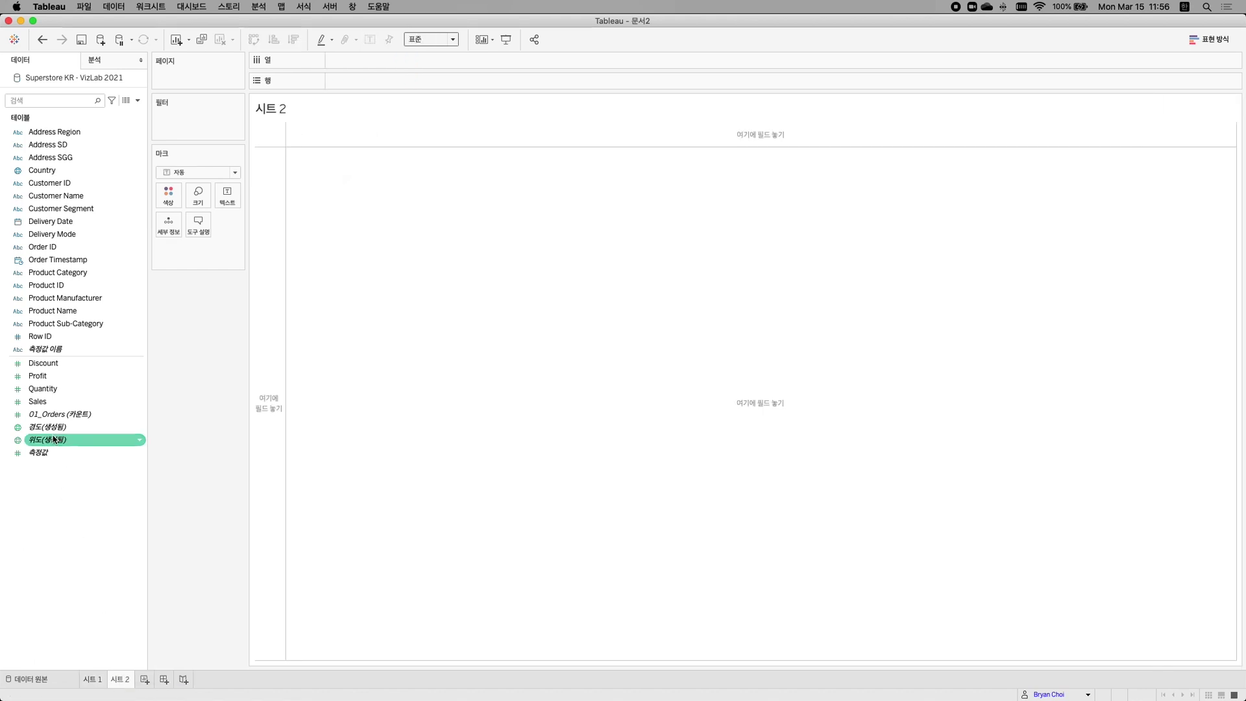
{"action": "double_click", "coordinate": [54, 405]}
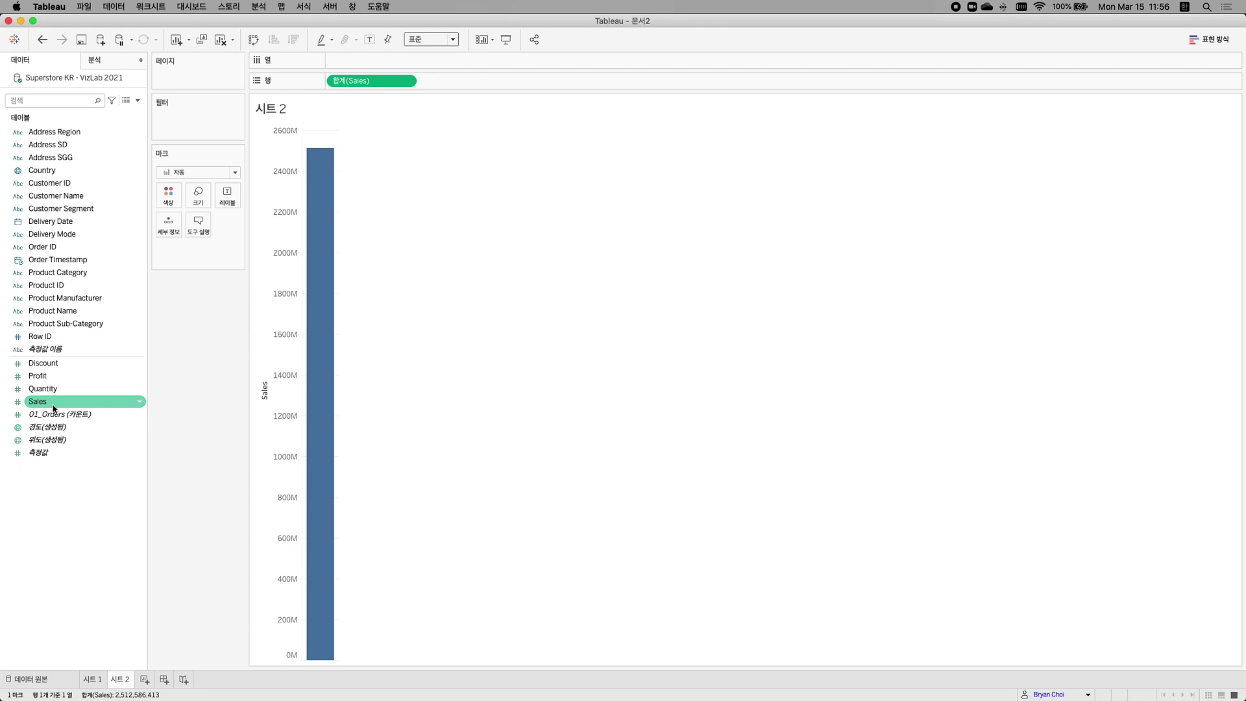
{"action": "double_click", "coordinate": [48, 145]}
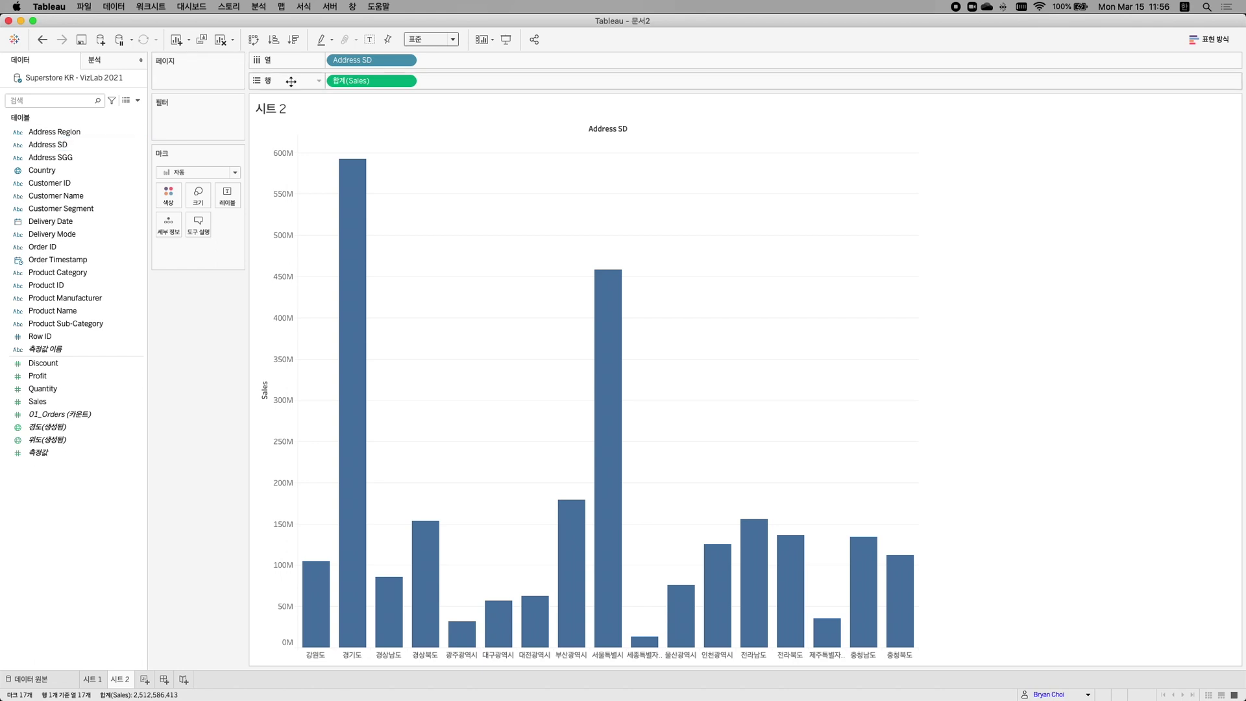
{"action": "left_click", "coordinate": [425, 39]}
{"action": "left_click", "coordinate": [422, 80]}
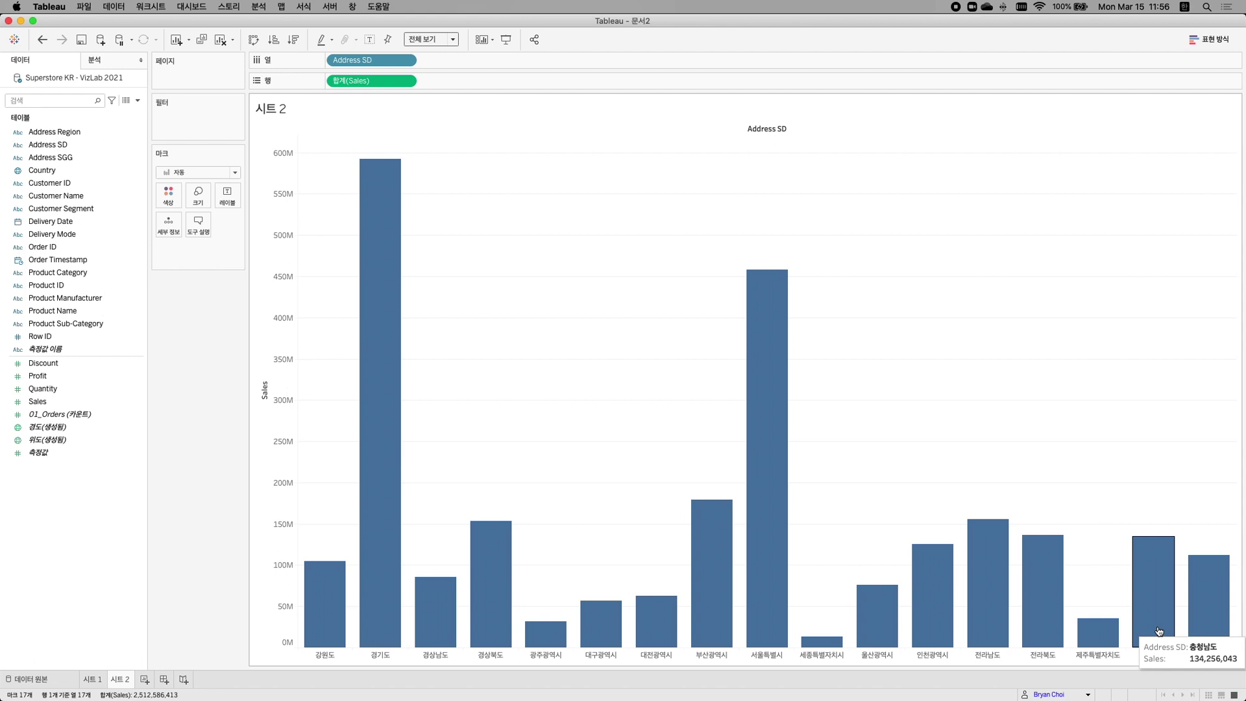
- Group the 경기도, 서울특별시 and 인천광역시 regions of the Address SD chart into one bar
{"action": "left_click", "coordinate": [381, 657]}
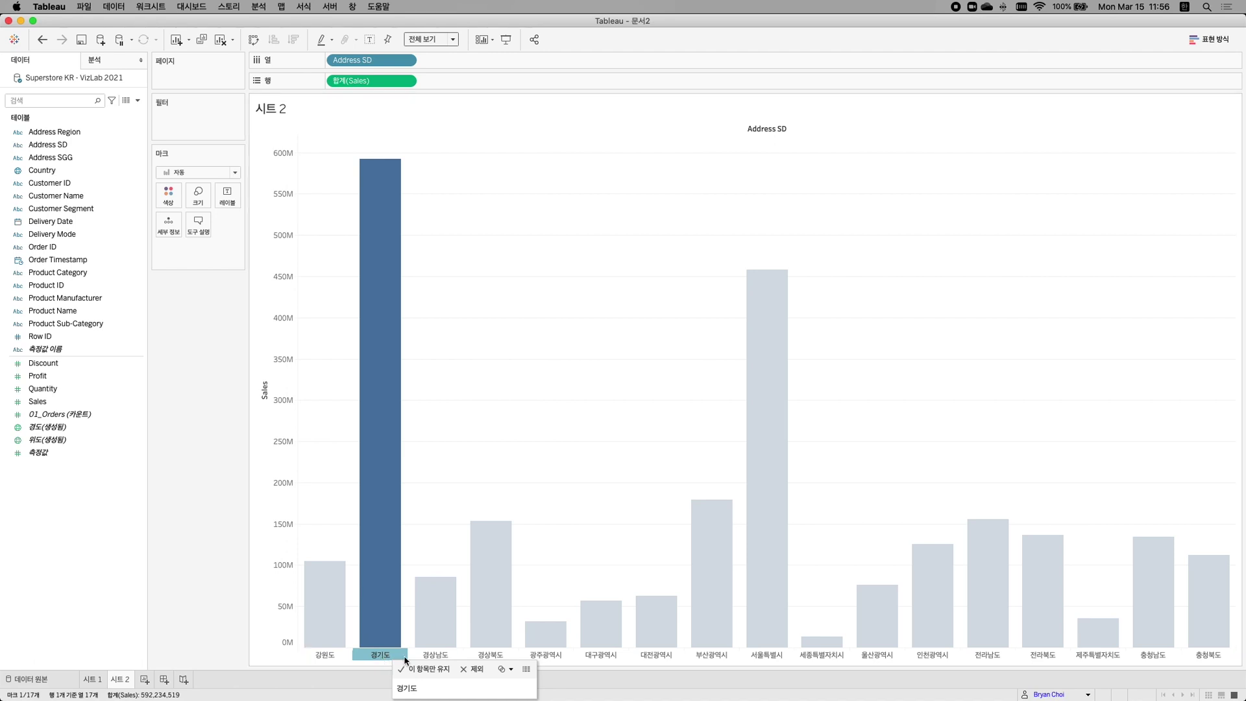
{"action": "left_click", "coordinate": [767, 655], "text": "super"}
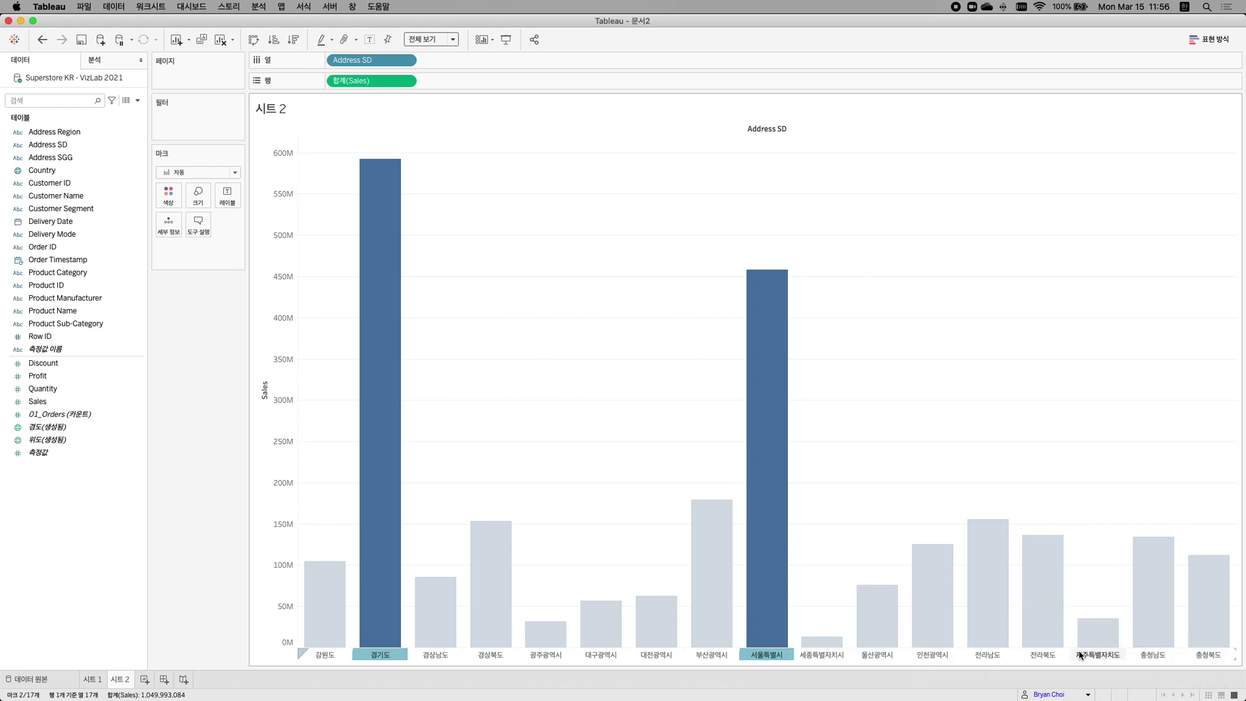
{"action": "left_click", "coordinate": [937, 659], "text": "super"}
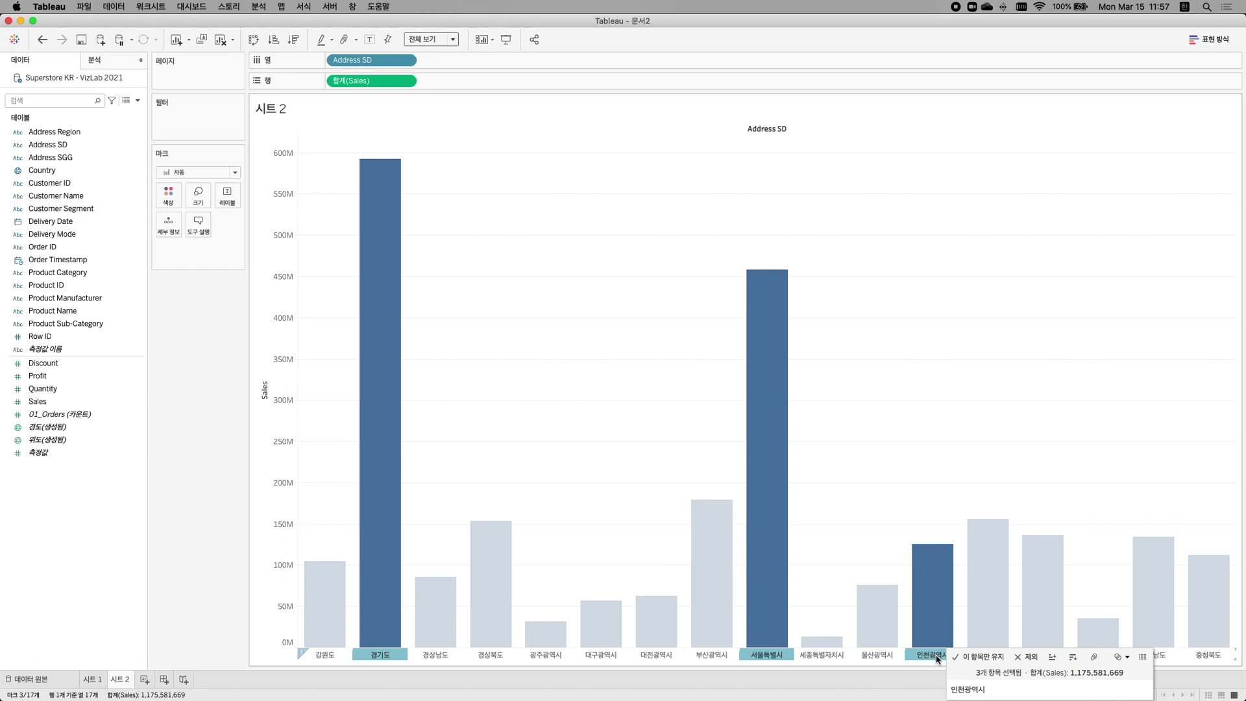
{"action": "left_click", "coordinate": [1096, 659]}
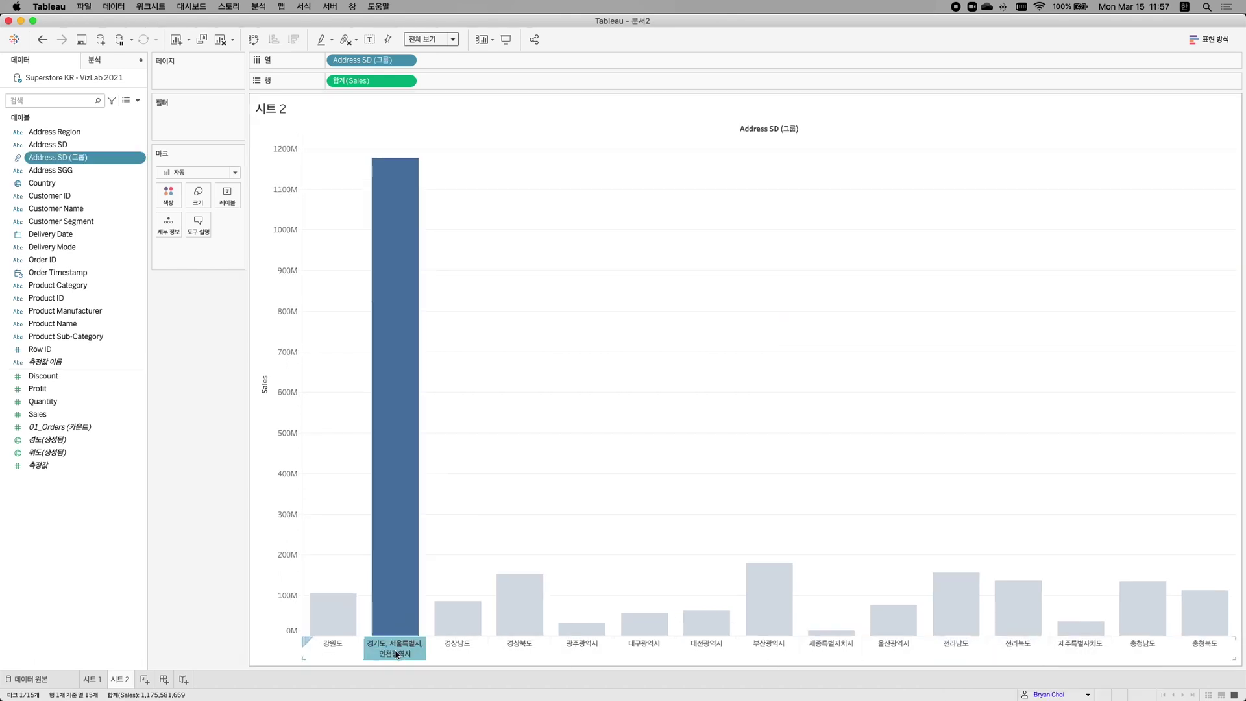
{"action": "mouse_move", "coordinate": [396, 654]}
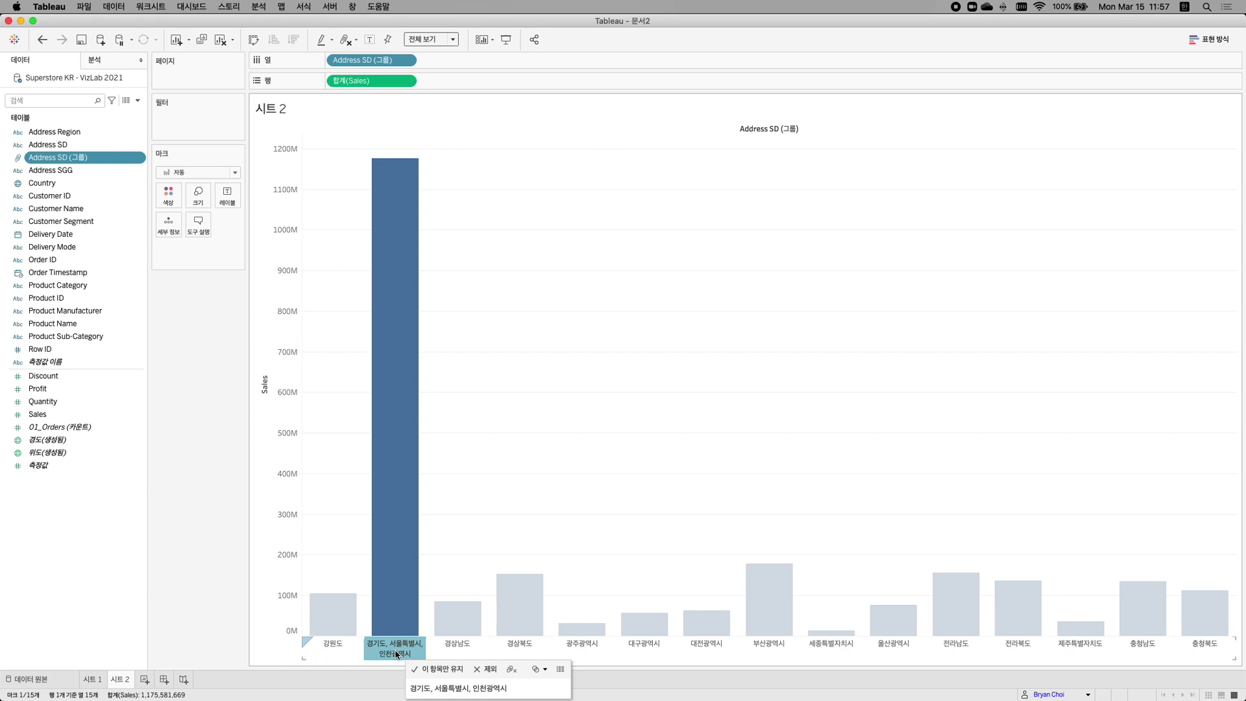
- Group the 경상남도, 경상북도, 대구광역시, 부산광역시 and 울산광역시 regions into one bar
{"action": "left_click", "coordinate": [458, 649]}
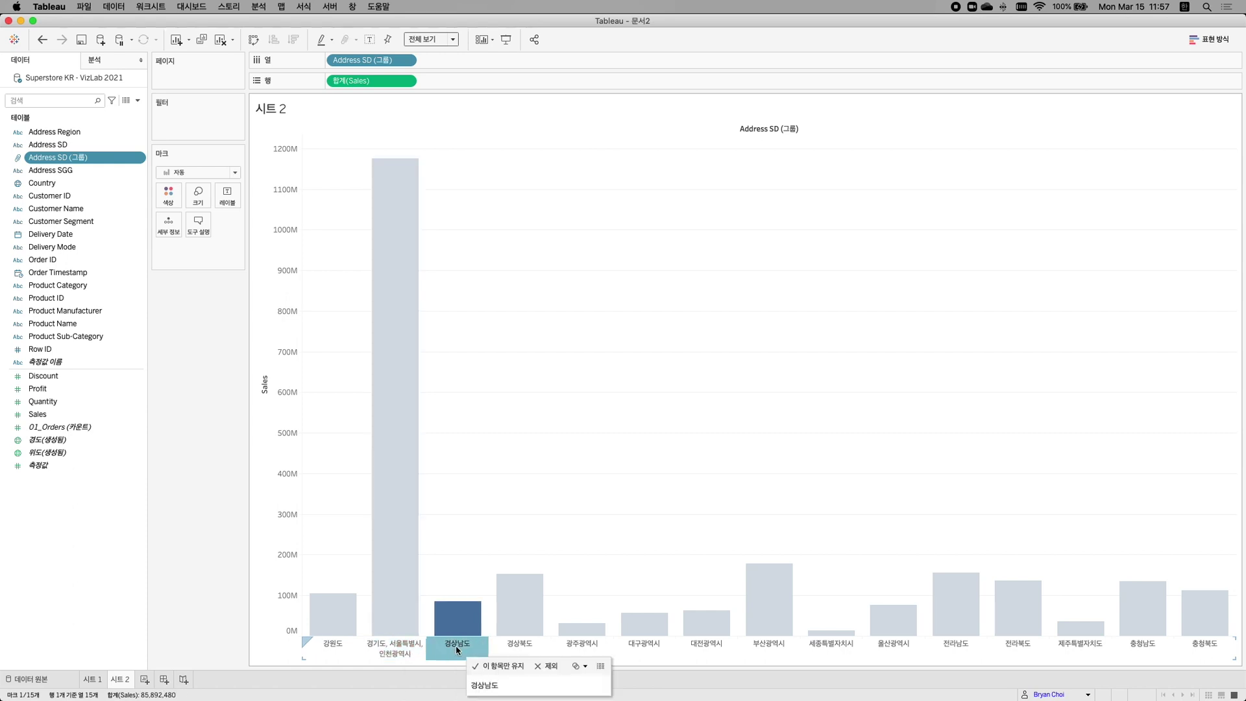
{"action": "left_click", "coordinate": [513, 647], "text": "super"}
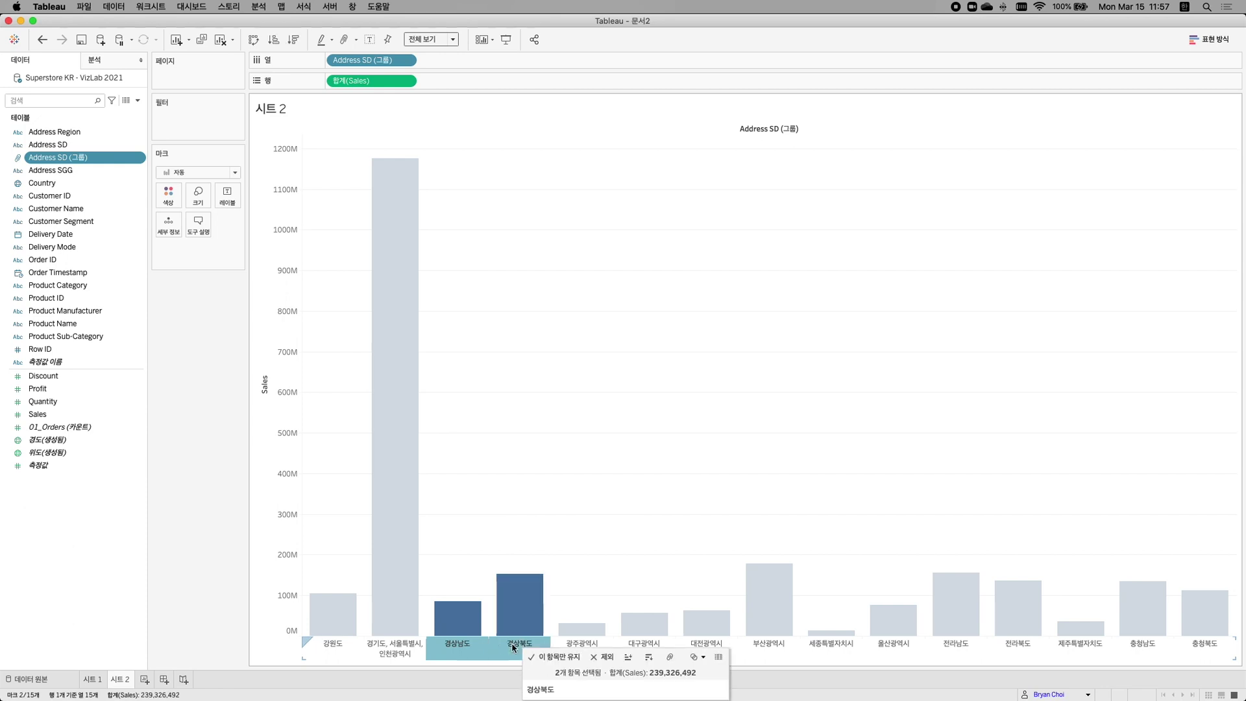
{"action": "left_click", "coordinate": [645, 642], "text": "super"}
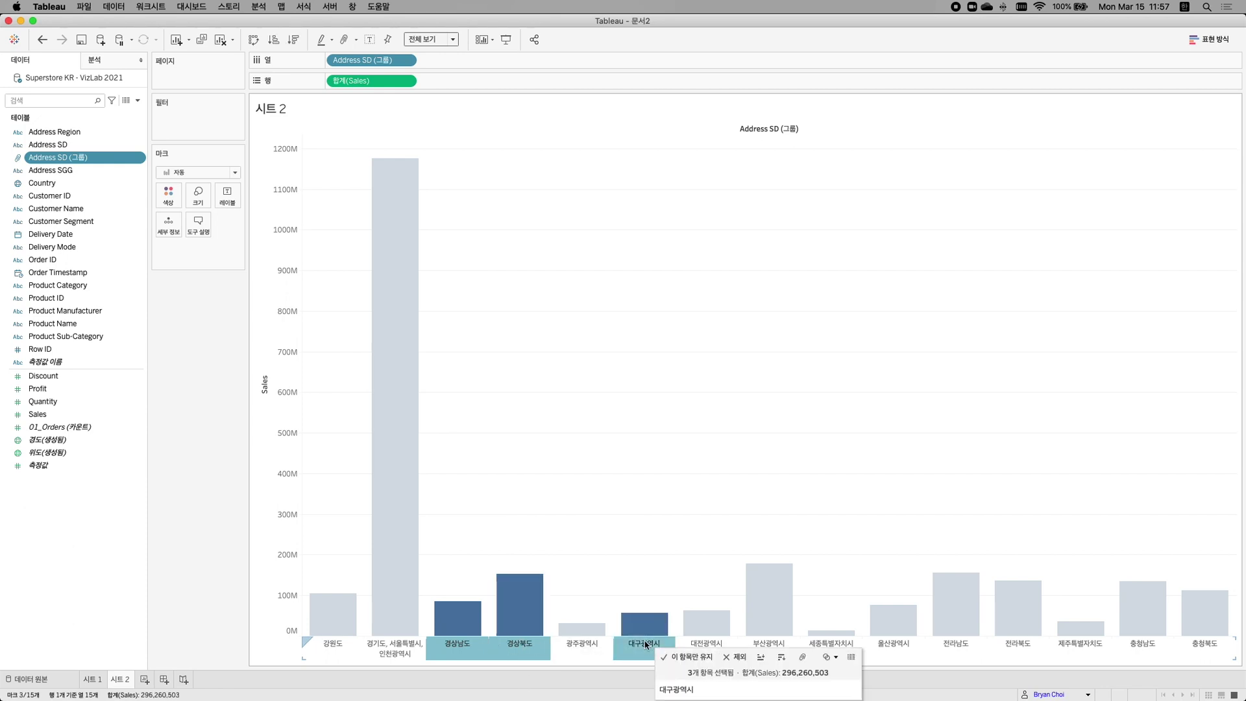
{"action": "left_click", "coordinate": [771, 645], "text": "super"}
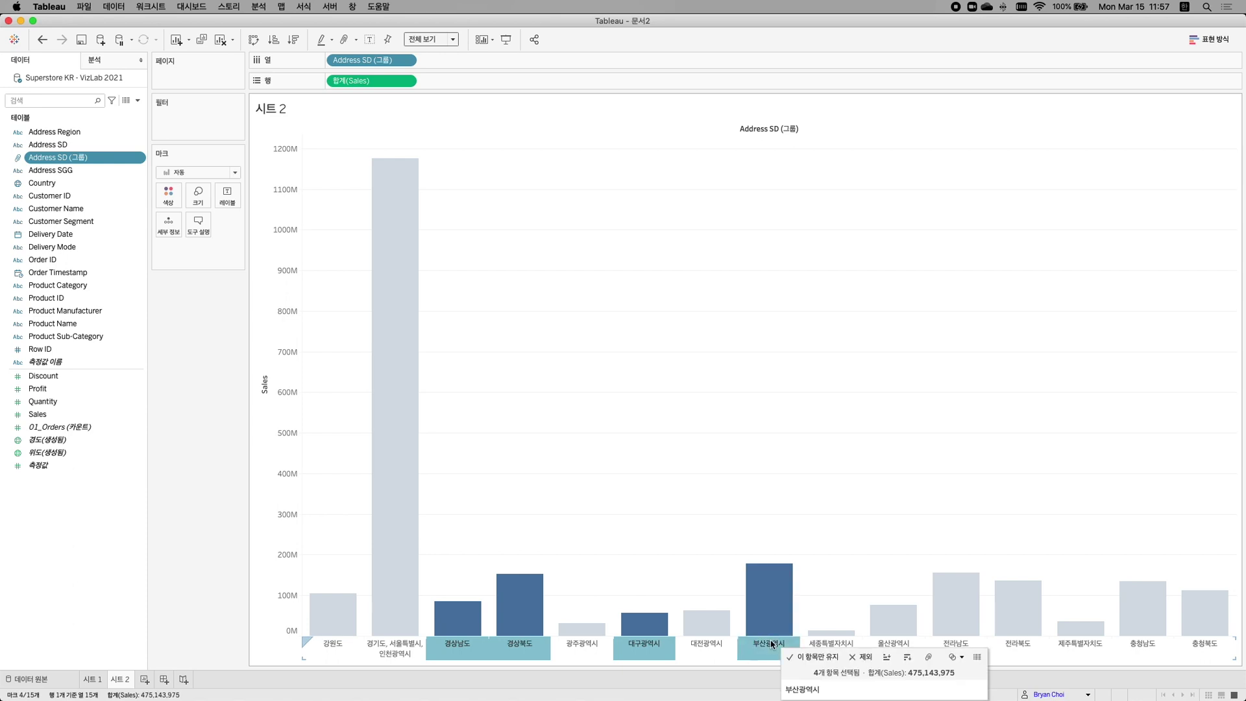
{"action": "left_click", "coordinate": [888, 645], "text": "super"}
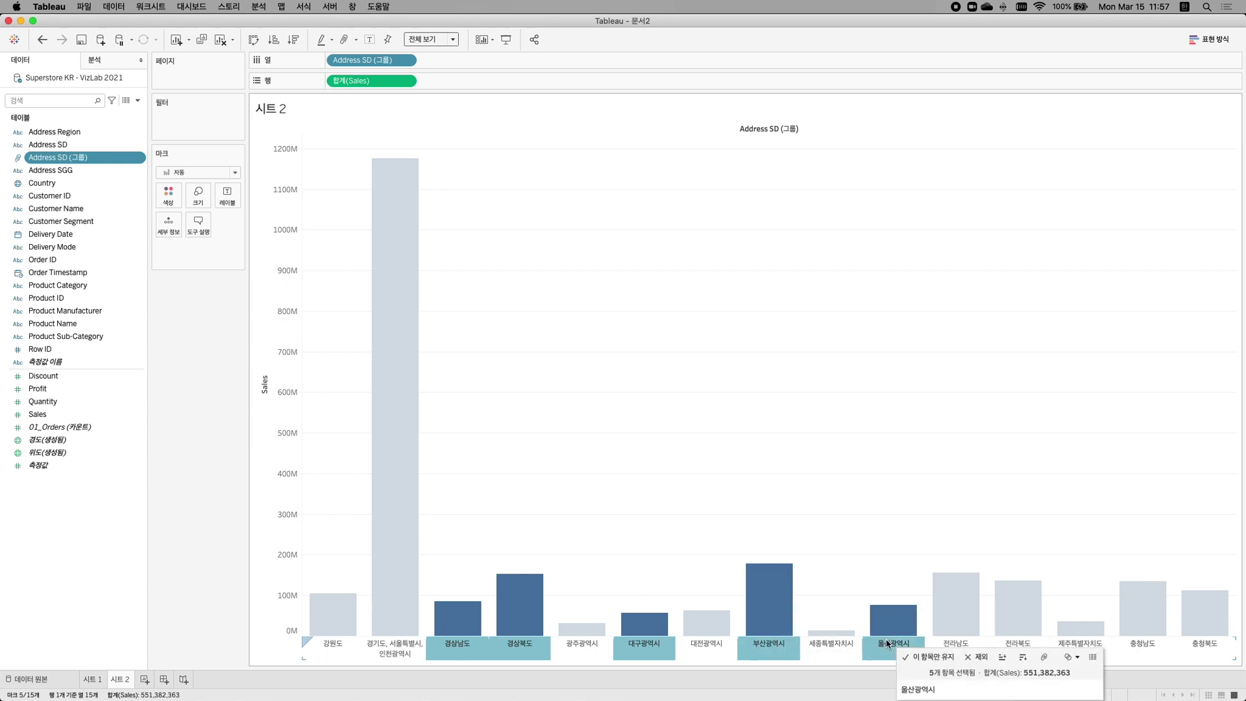
{"action": "left_click", "coordinate": [1043, 657]}
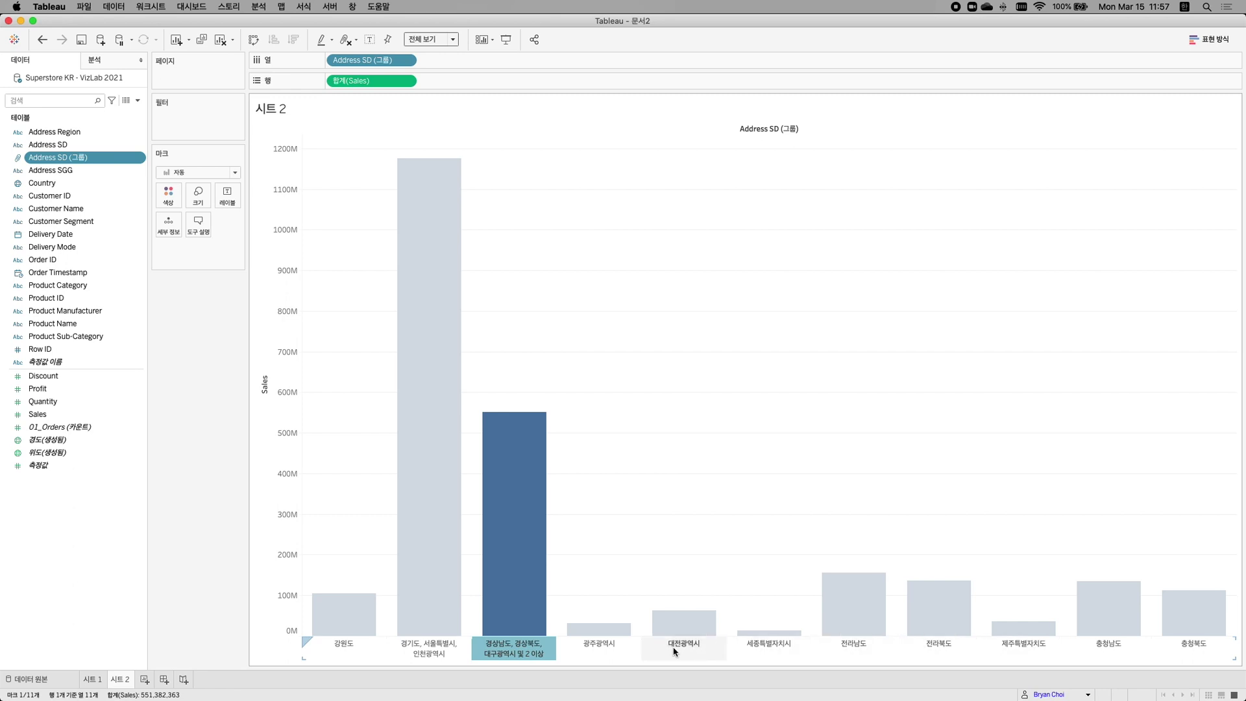
- Clear the bar selection and set the alias of the combined 경기도, 서울특별시, 인천광역시 bar to 수도권
{"action": "mouse_move", "coordinate": [524, 651]}
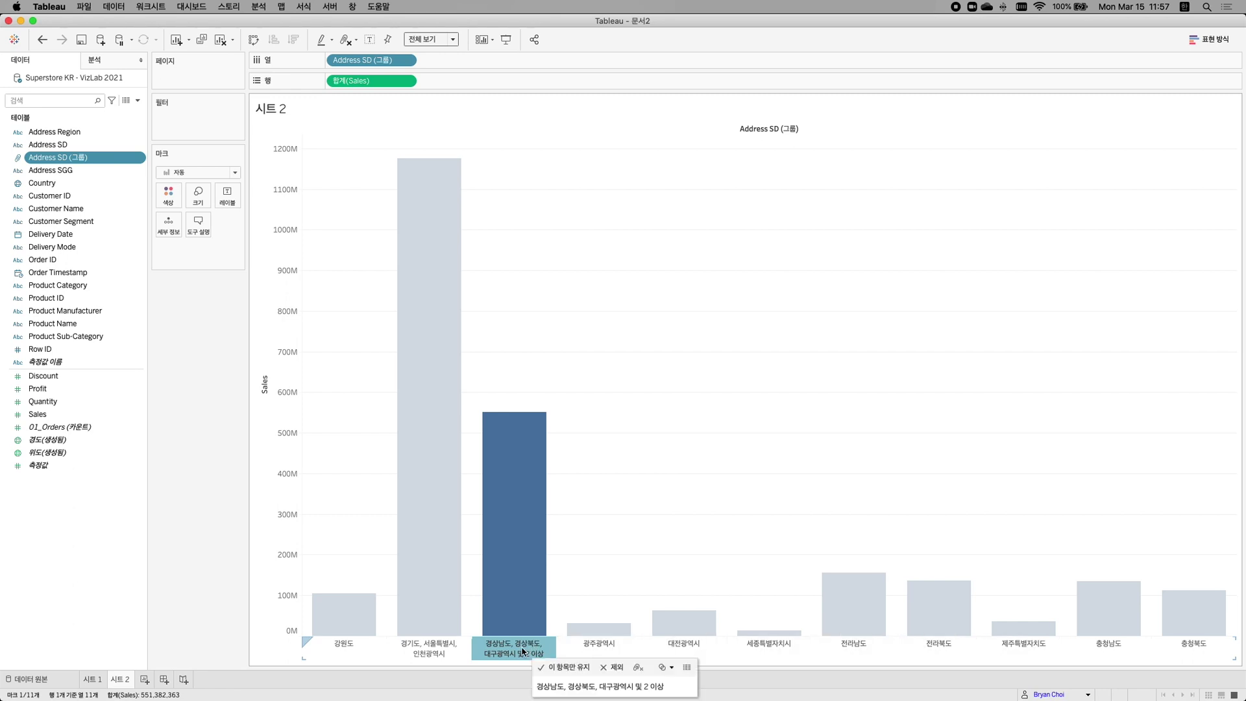
{"action": "mouse_move", "coordinate": [522, 587]}
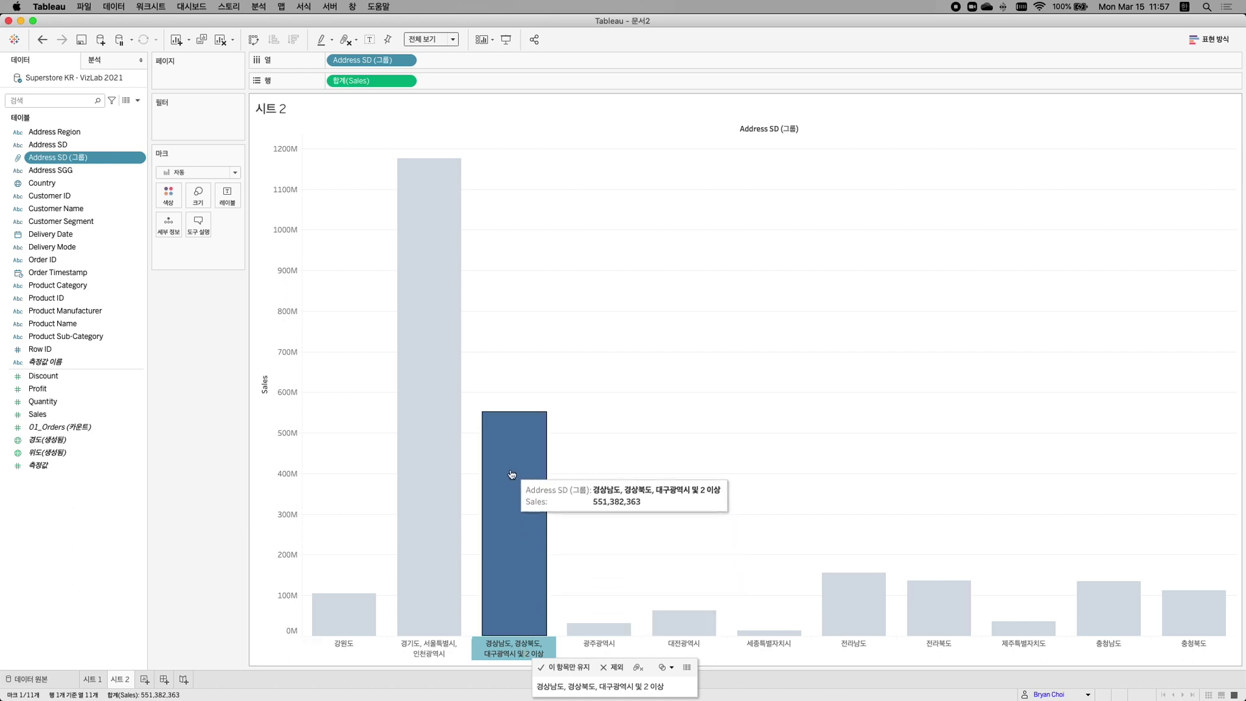
{"action": "left_click", "coordinate": [580, 459]}
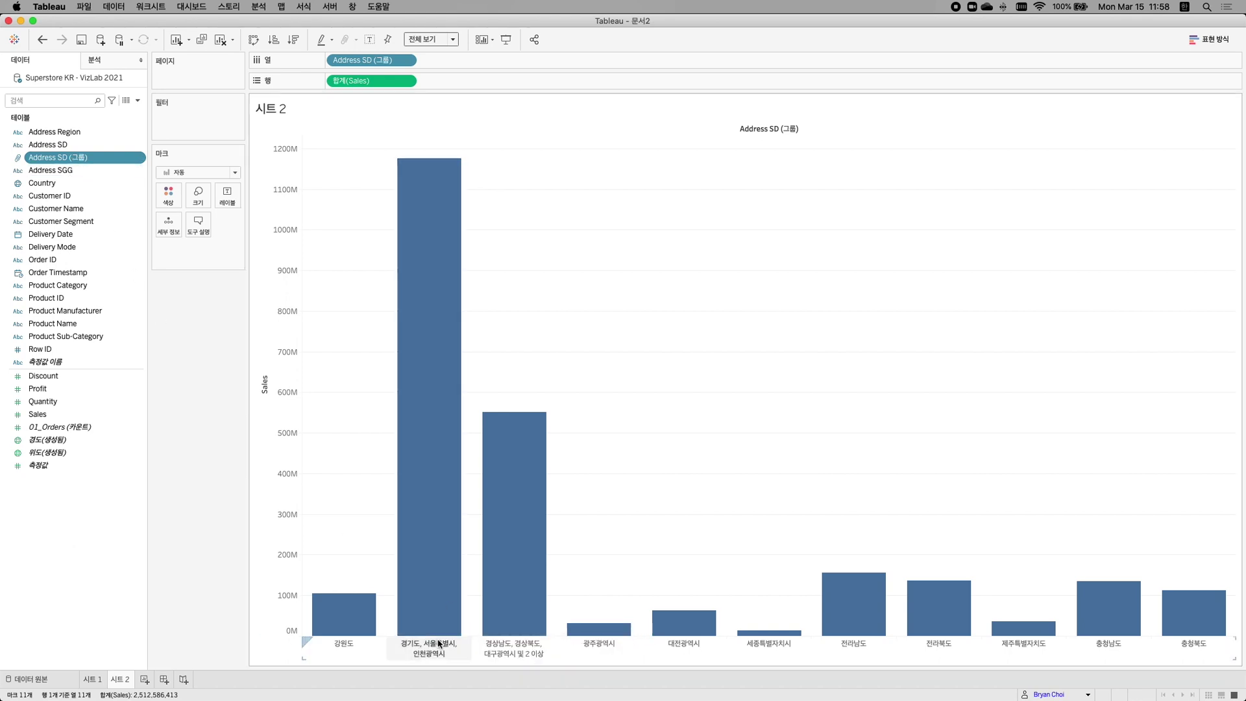
{"action": "right_click", "coordinate": [419, 652]}
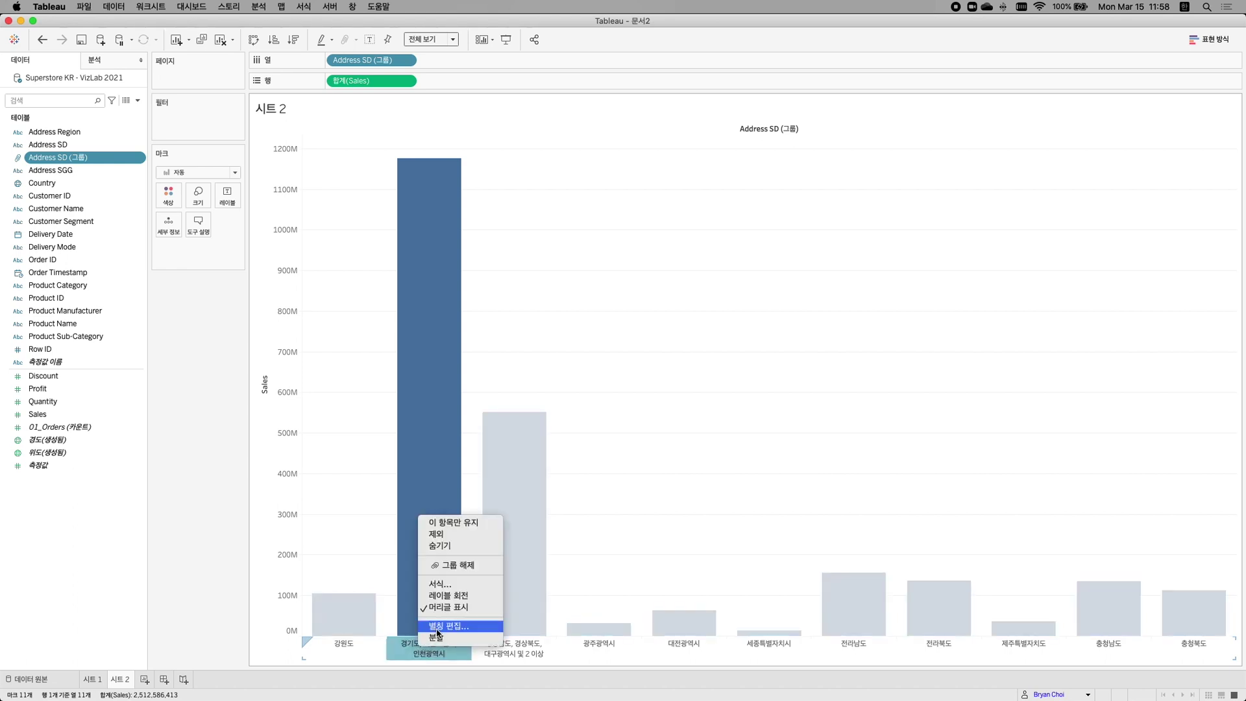
{"action": "left_click", "coordinate": [437, 627]}
{"action": "key", "text": "BackSpace"}
{"action": "type", "text": "수도권"}
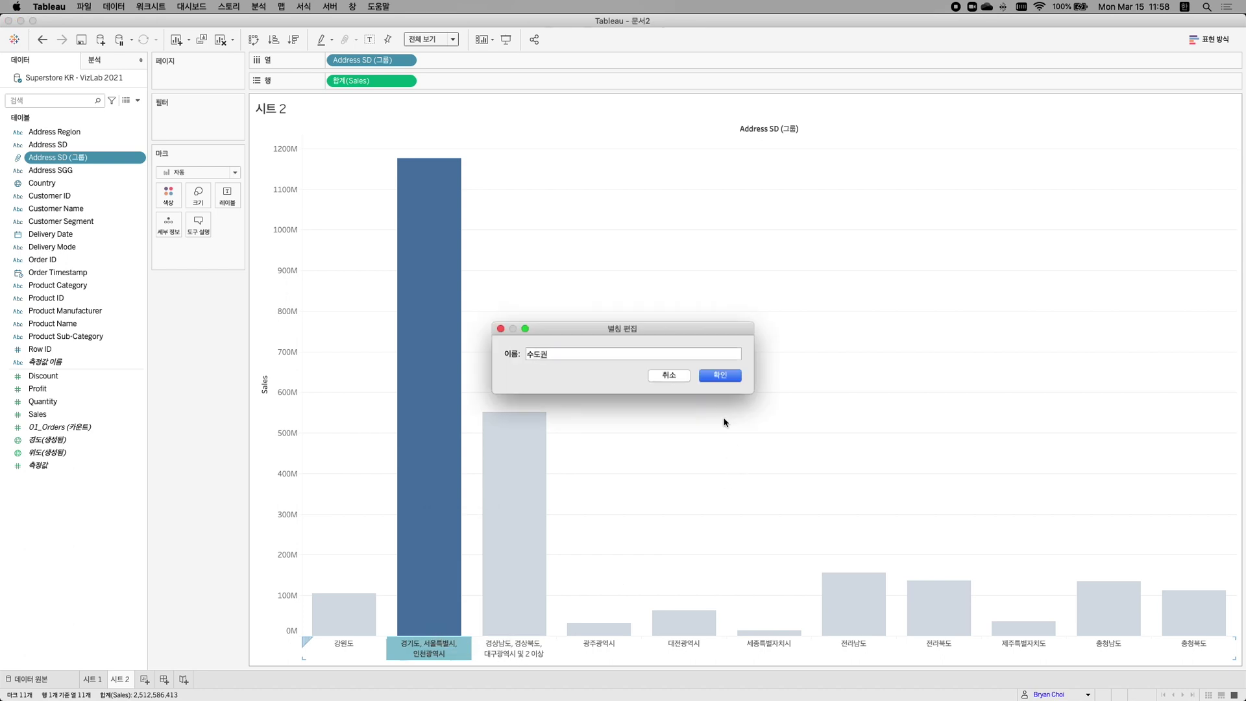
{"action": "left_click", "coordinate": [714, 376]}
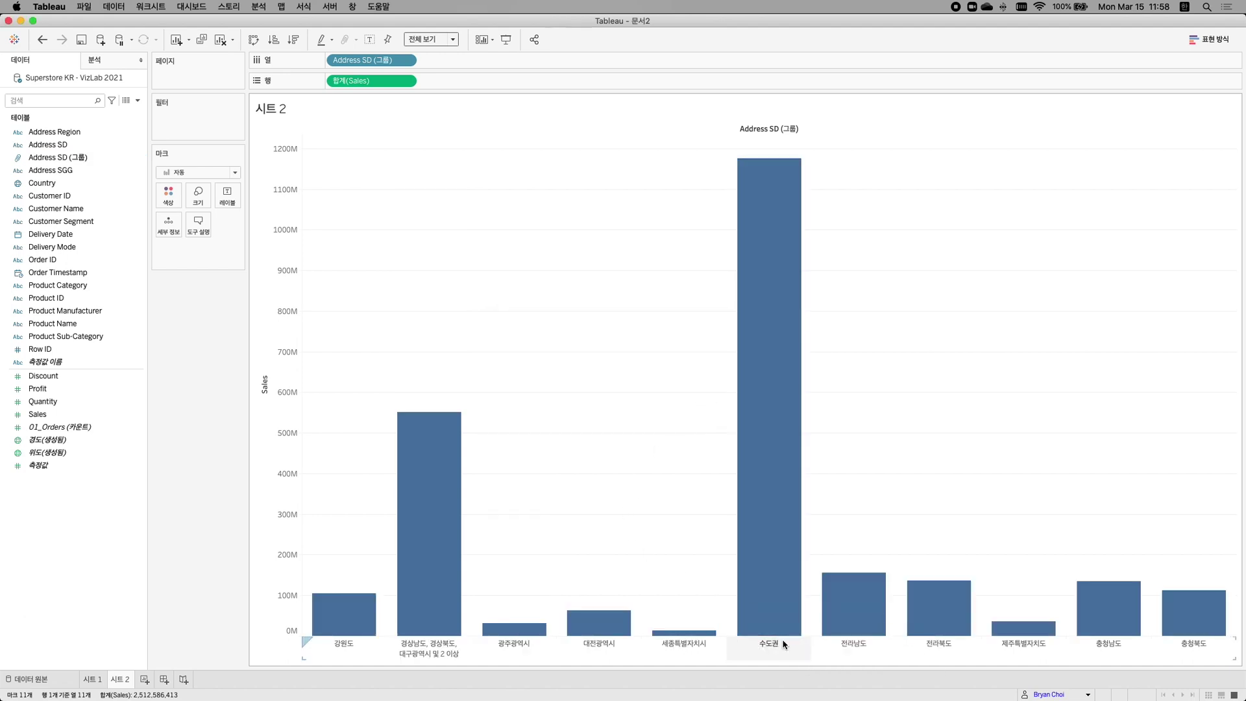
- Set the alias of the combined 경상남도, 경상북도, 대구광역시 및 2 이상 bar to 영남 지역
{"action": "right_click", "coordinate": [431, 650]}
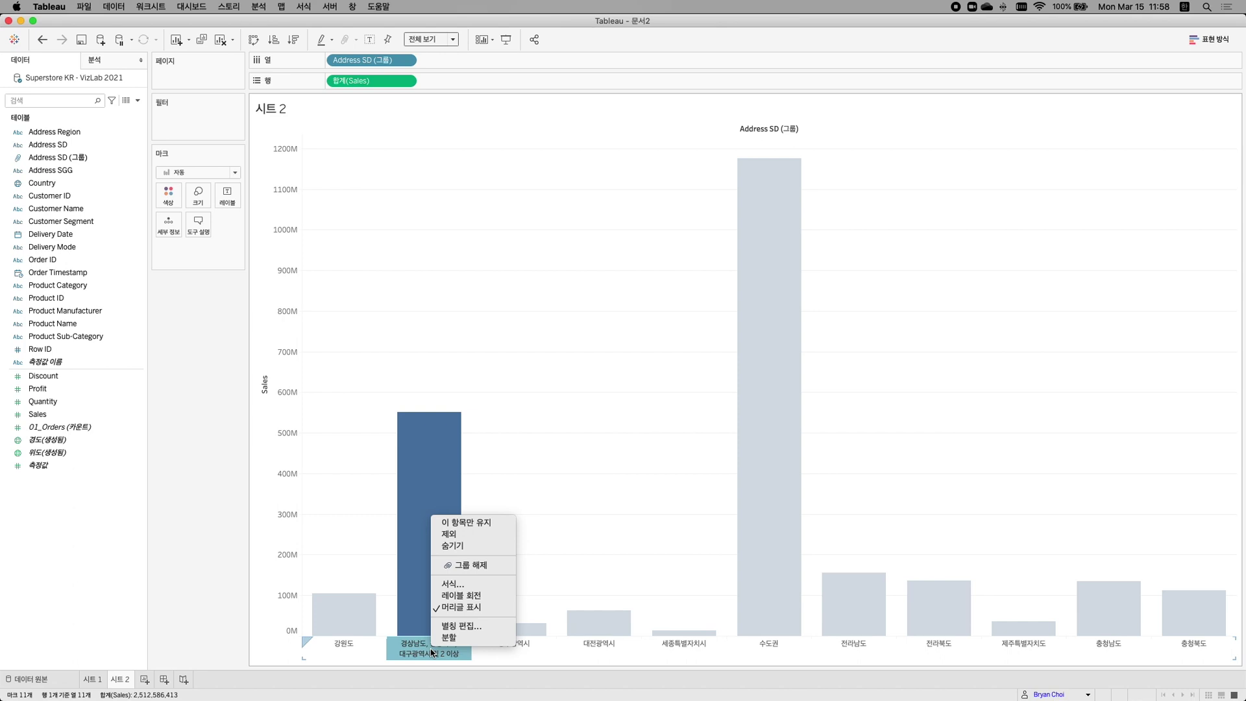
{"action": "left_click", "coordinate": [474, 627]}
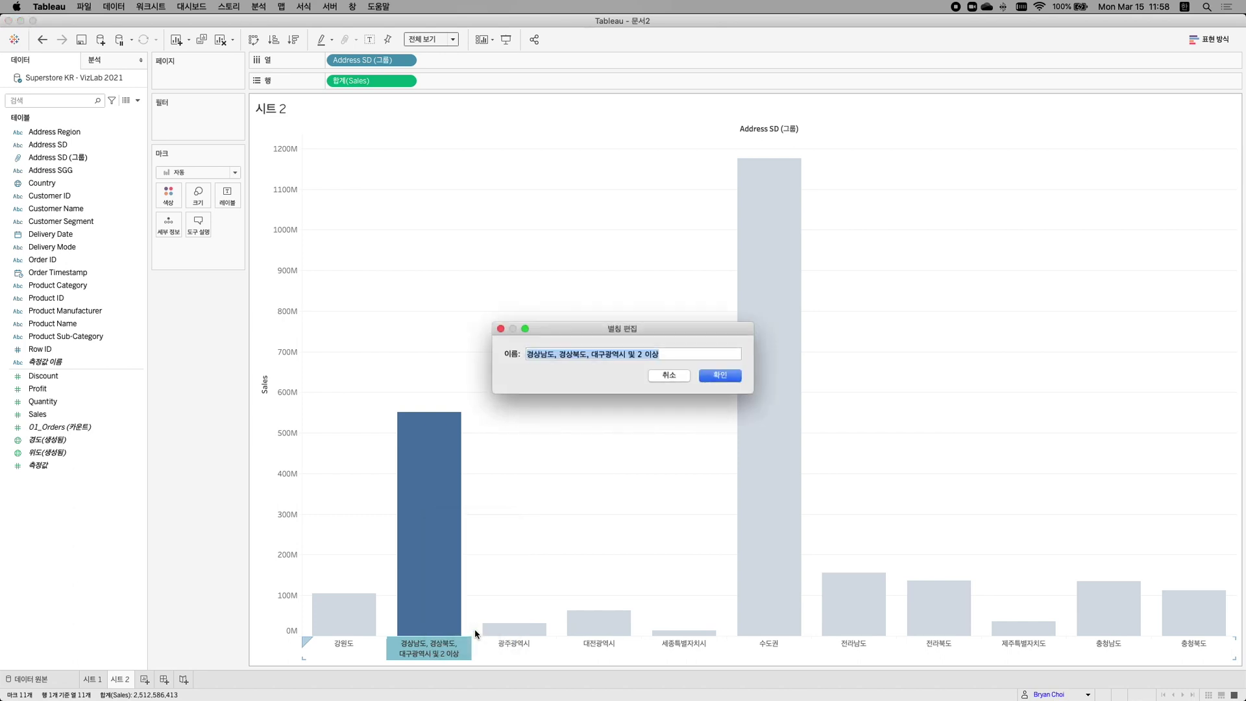
{"action": "type", "text": "영남 지여"}
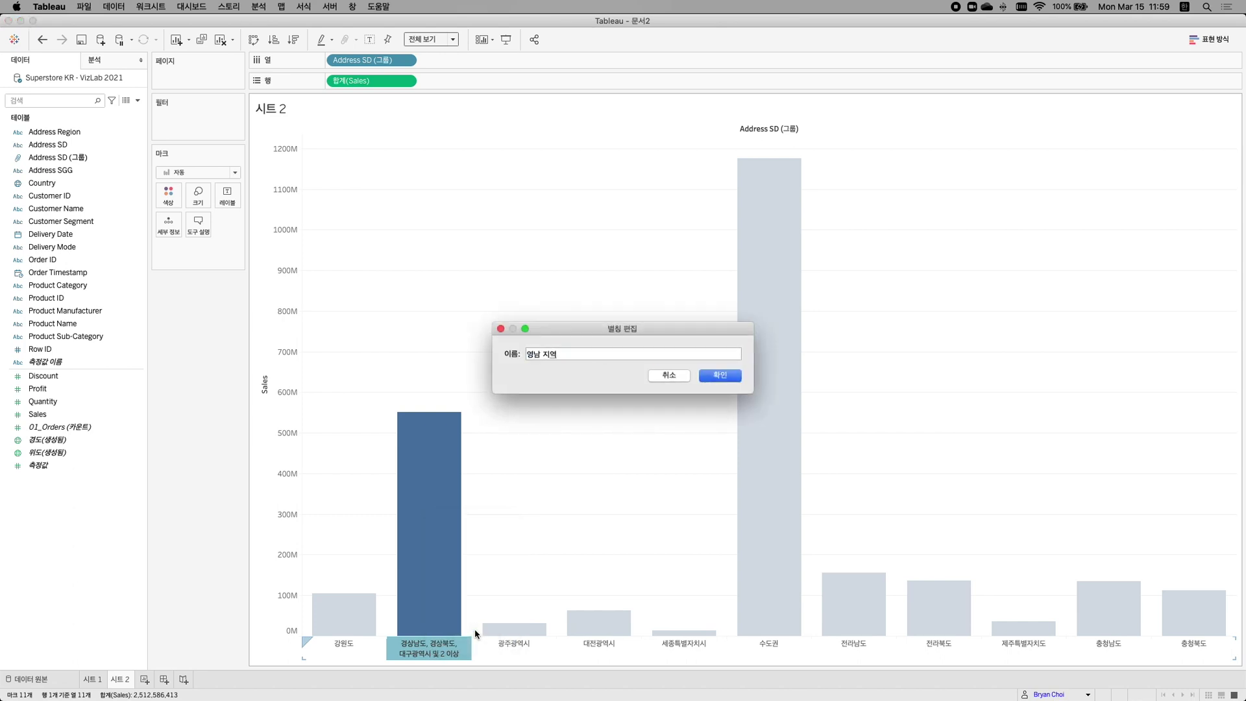
{"action": "left_click", "coordinate": [720, 376]}
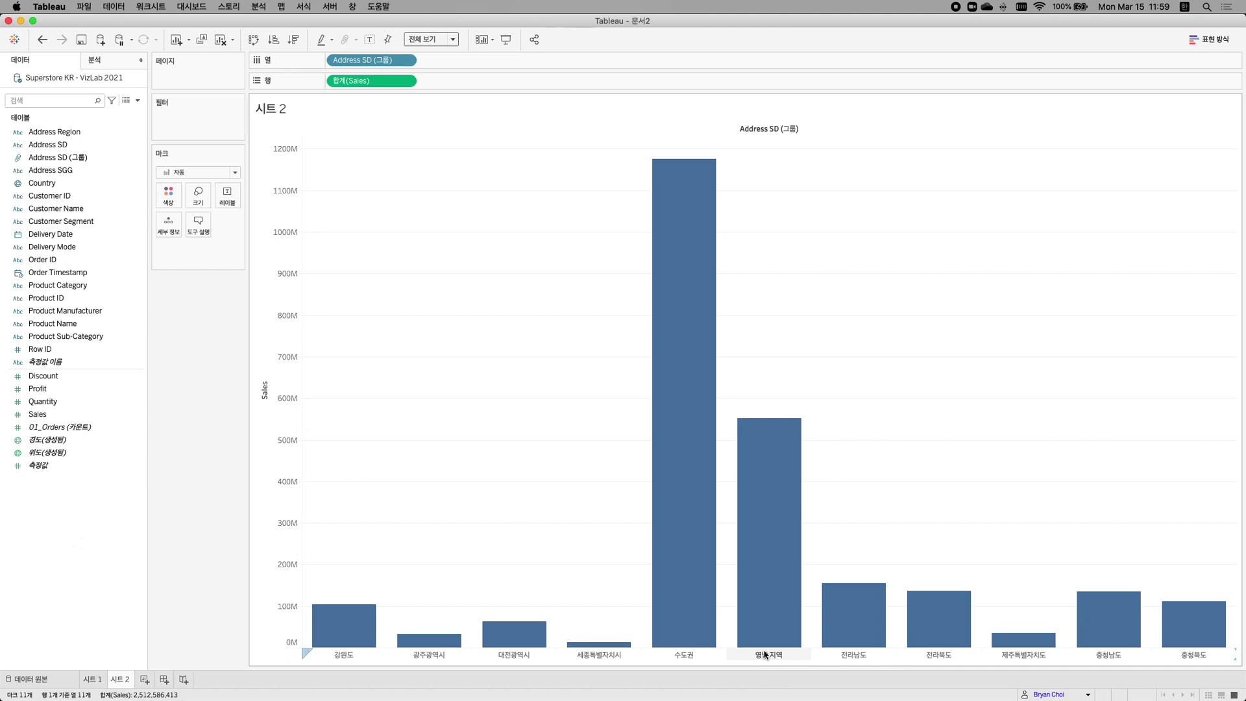
- Glance at the question slide, return to Tableau and show the sales value labels on the region bars
{"action": "key", "text": "ctrl+Right"}
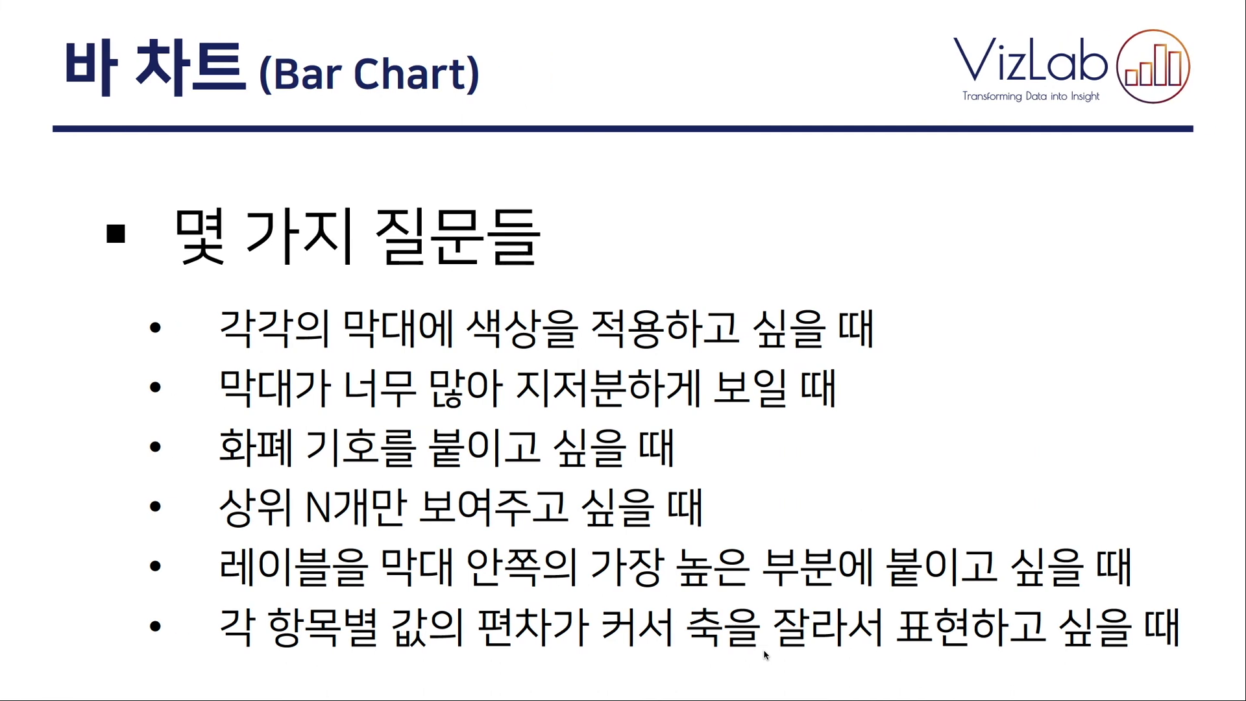
{"action": "key", "text": "ctrl+Left"}
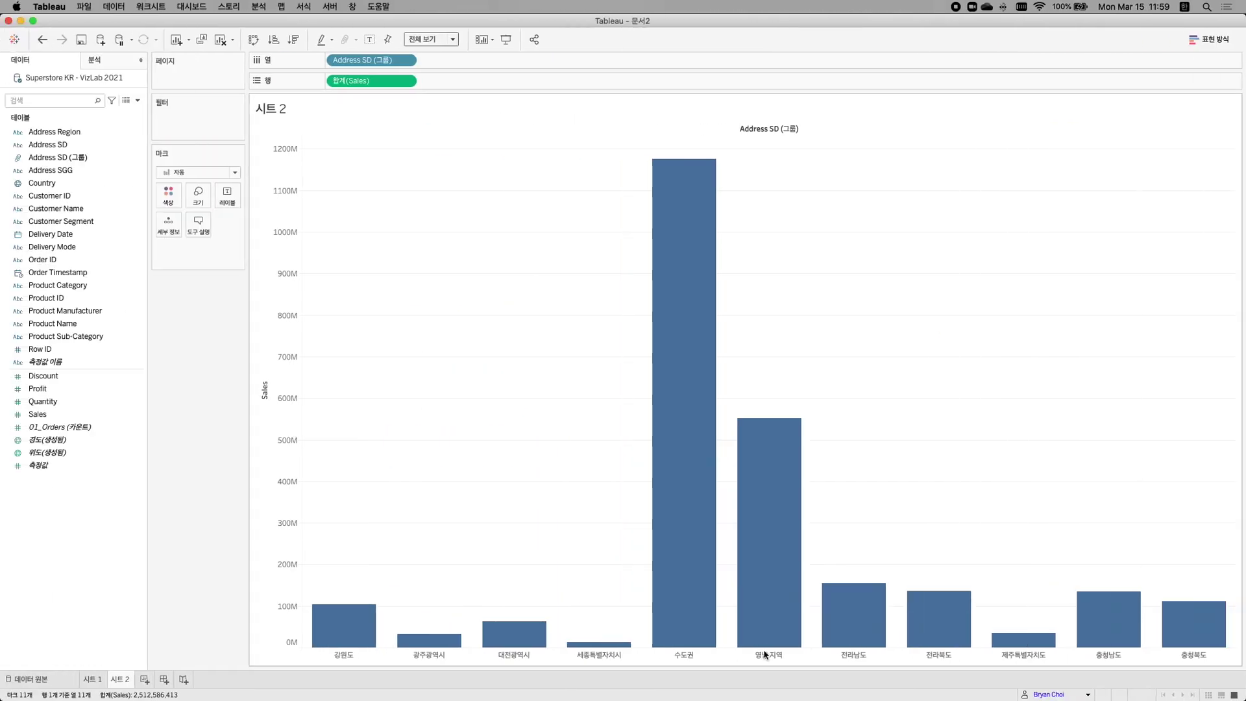
{"action": "left_click", "coordinate": [365, 44]}
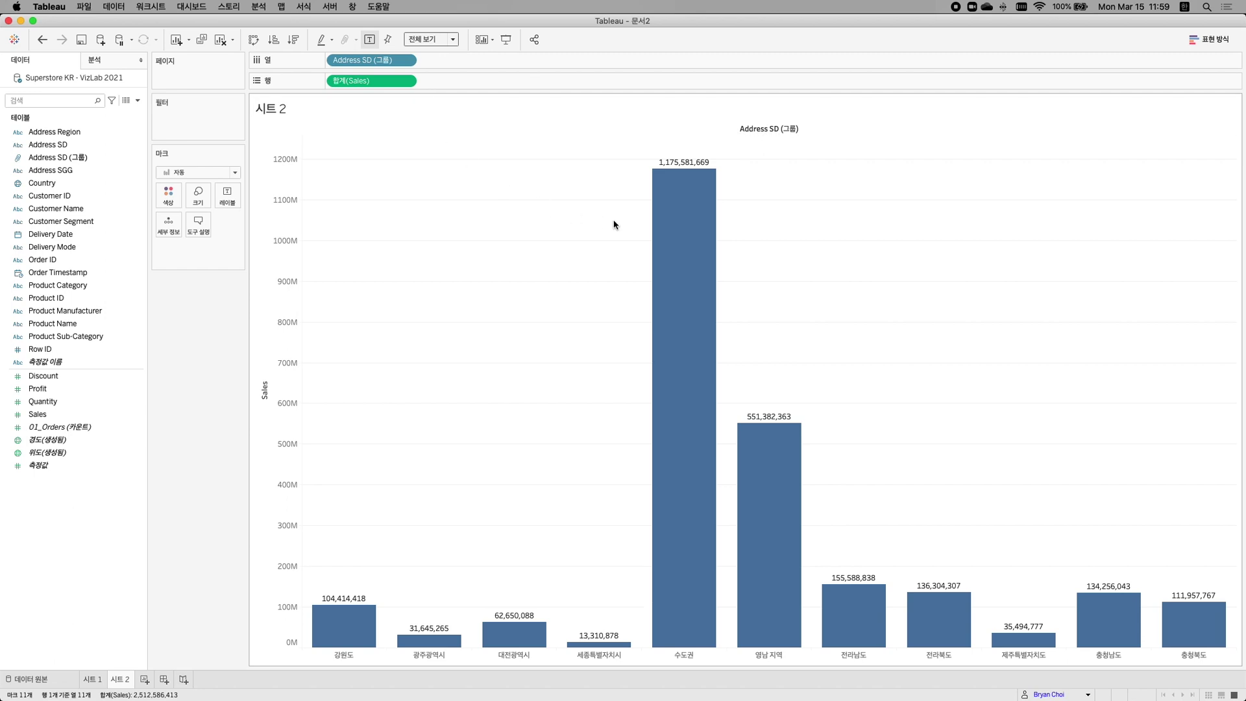
{"action": "mouse_move", "coordinate": [667, 229]}
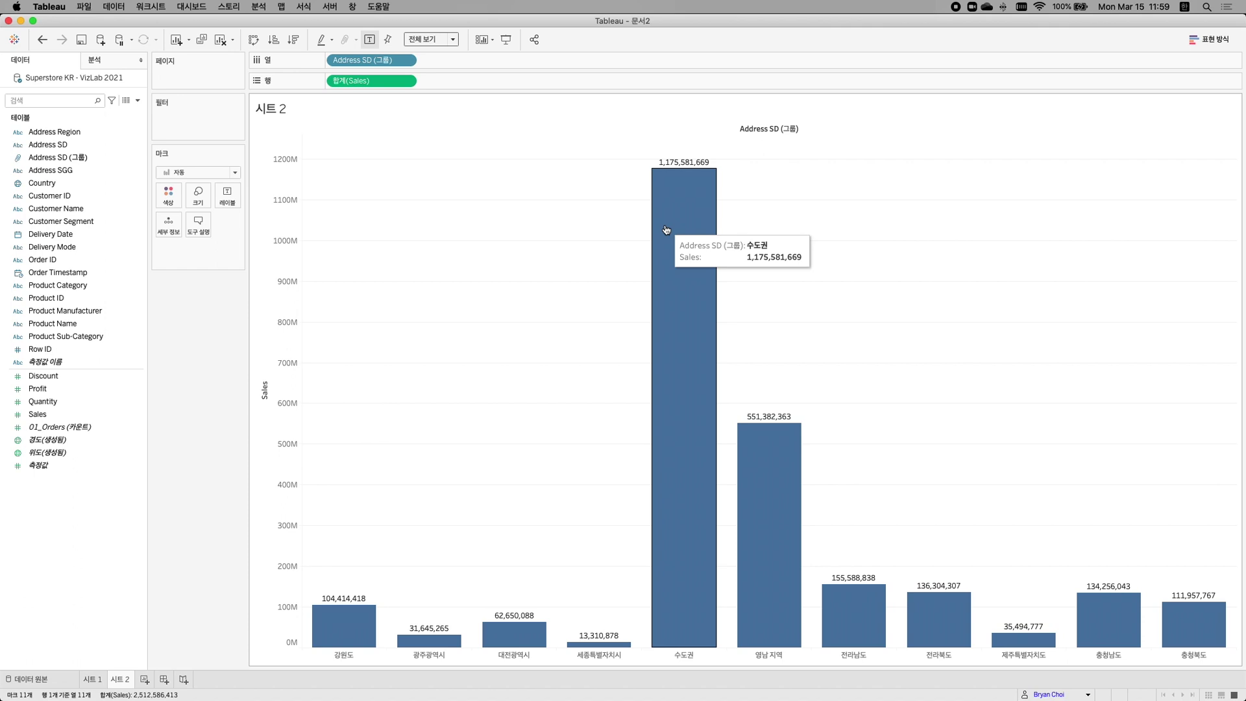
- Open the format settings of 합계(Sales) and look through the number format options for its axis
{"action": "left_click", "coordinate": [356, 81]}
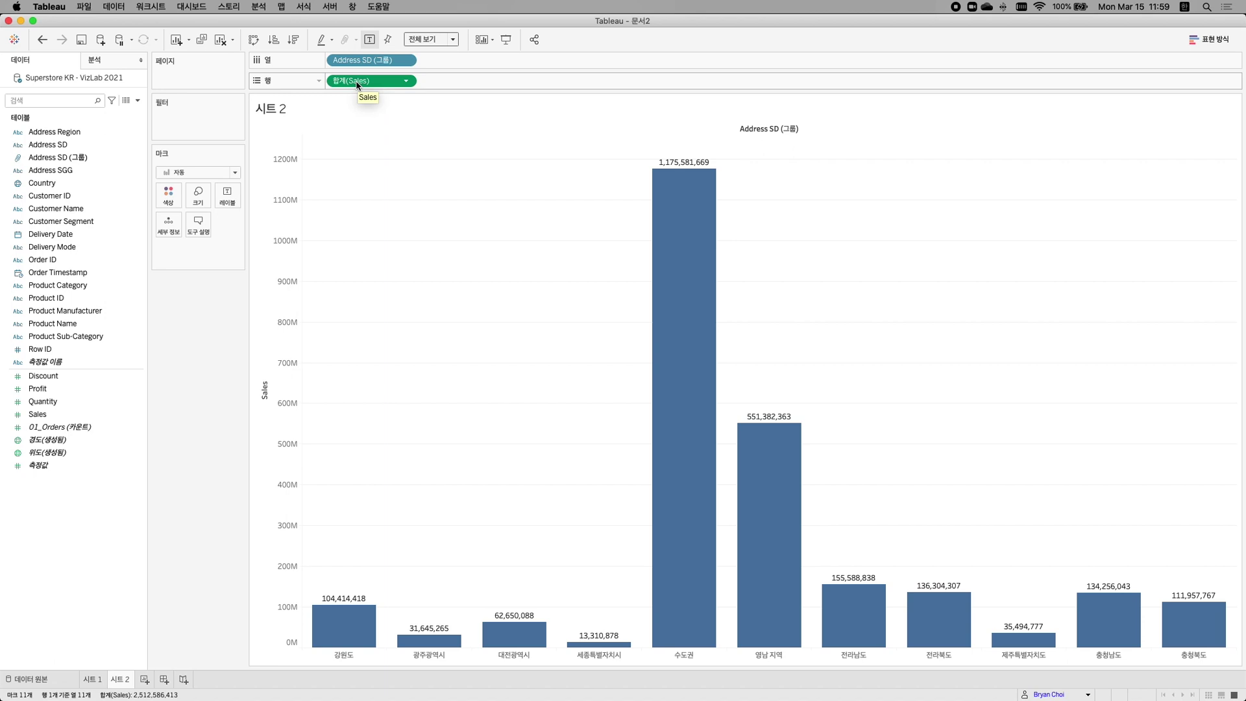
{"action": "right_click", "coordinate": [357, 85]}
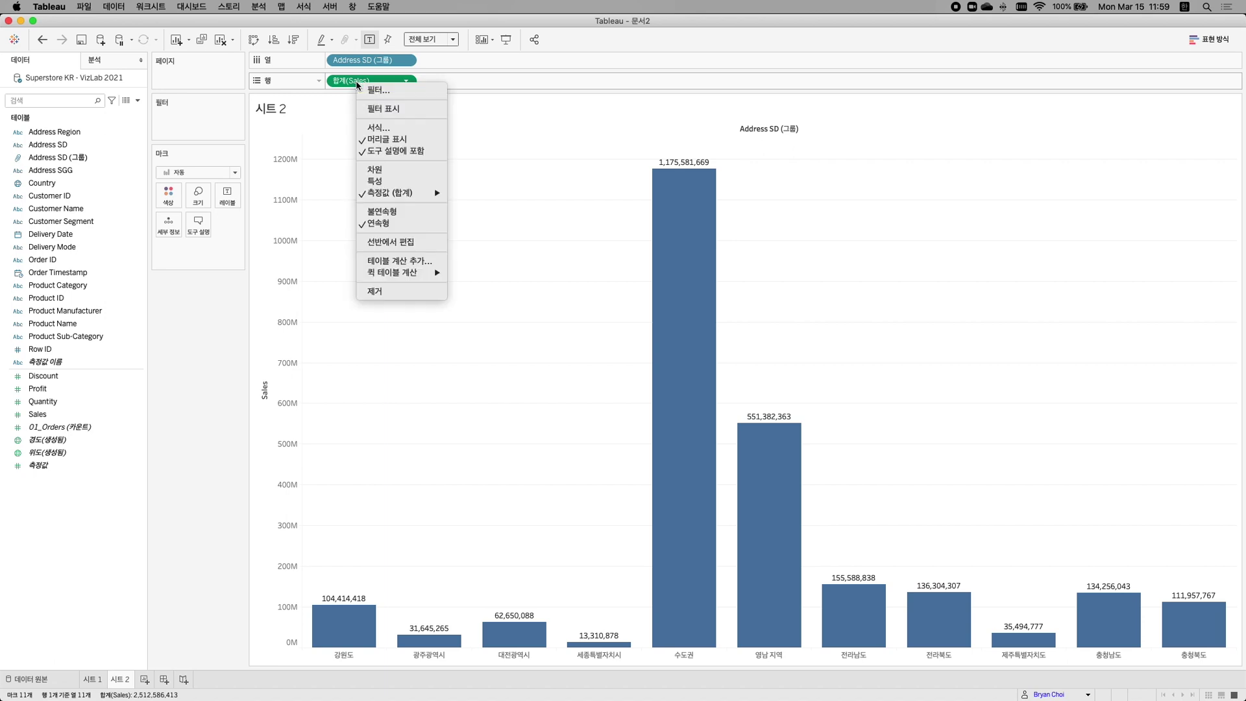
{"action": "left_click", "coordinate": [385, 128]}
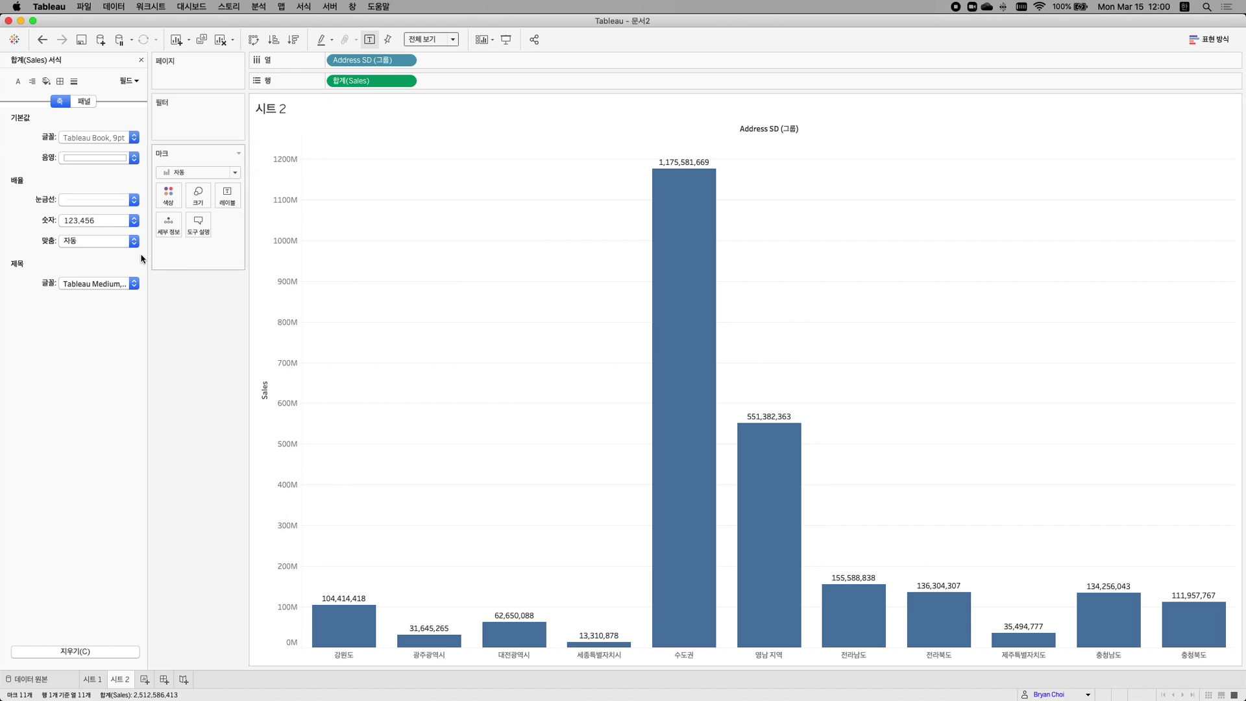
{"action": "left_click", "coordinate": [76, 222]}
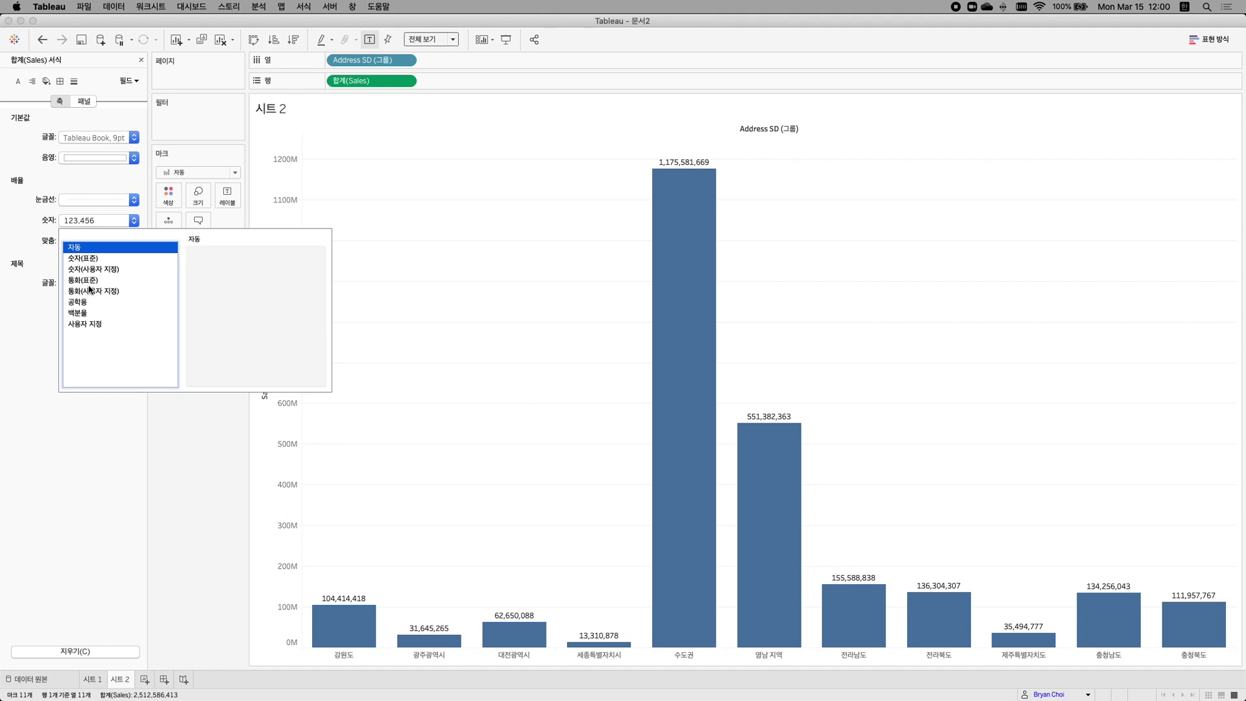
{"action": "left_click", "coordinate": [162, 423]}
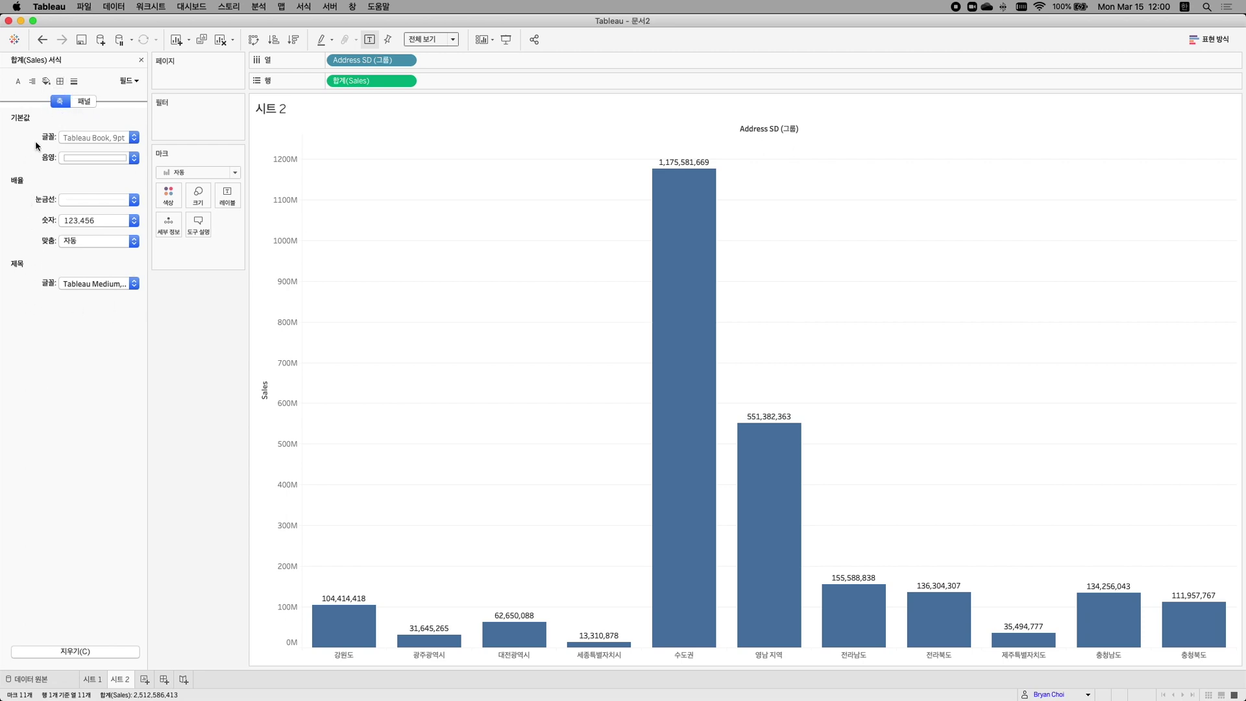
{"action": "left_click", "coordinate": [277, 182]}
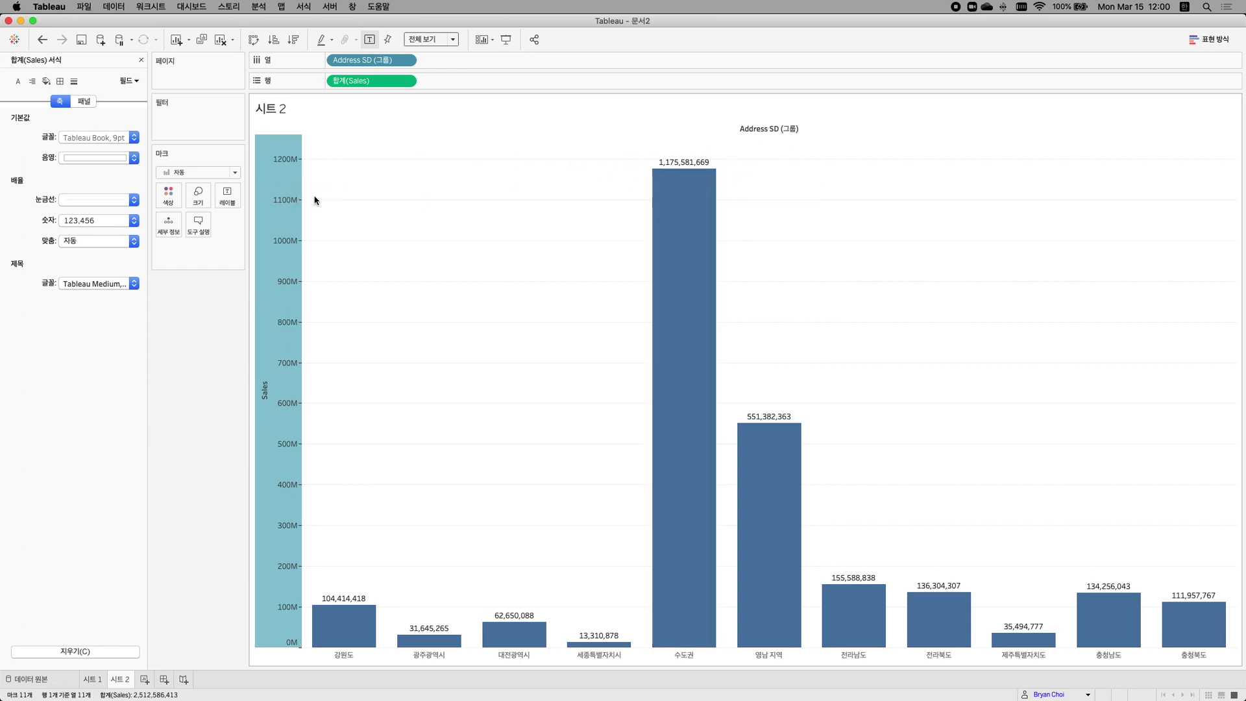
{"action": "mouse_move", "coordinate": [283, 224]}
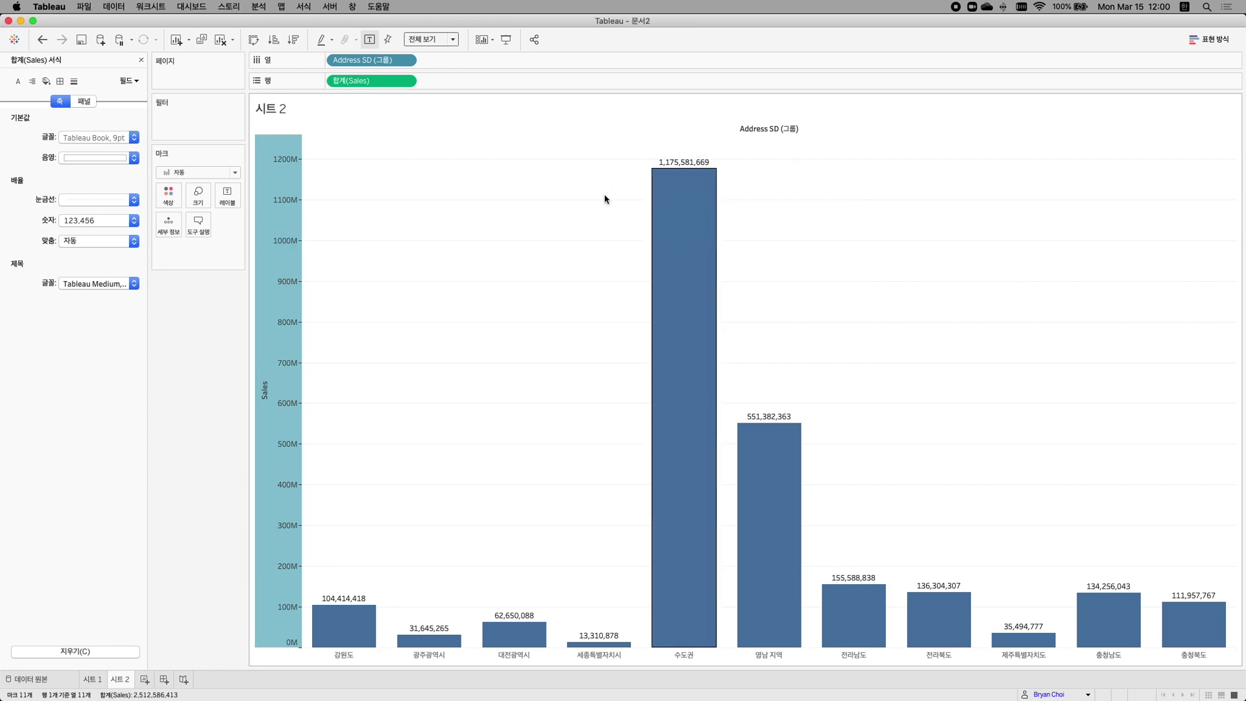
- Set the default number format of the Sales pane values to 통화(표준) with the 한국어(대한민국) locale
{"action": "left_click", "coordinate": [84, 102]}
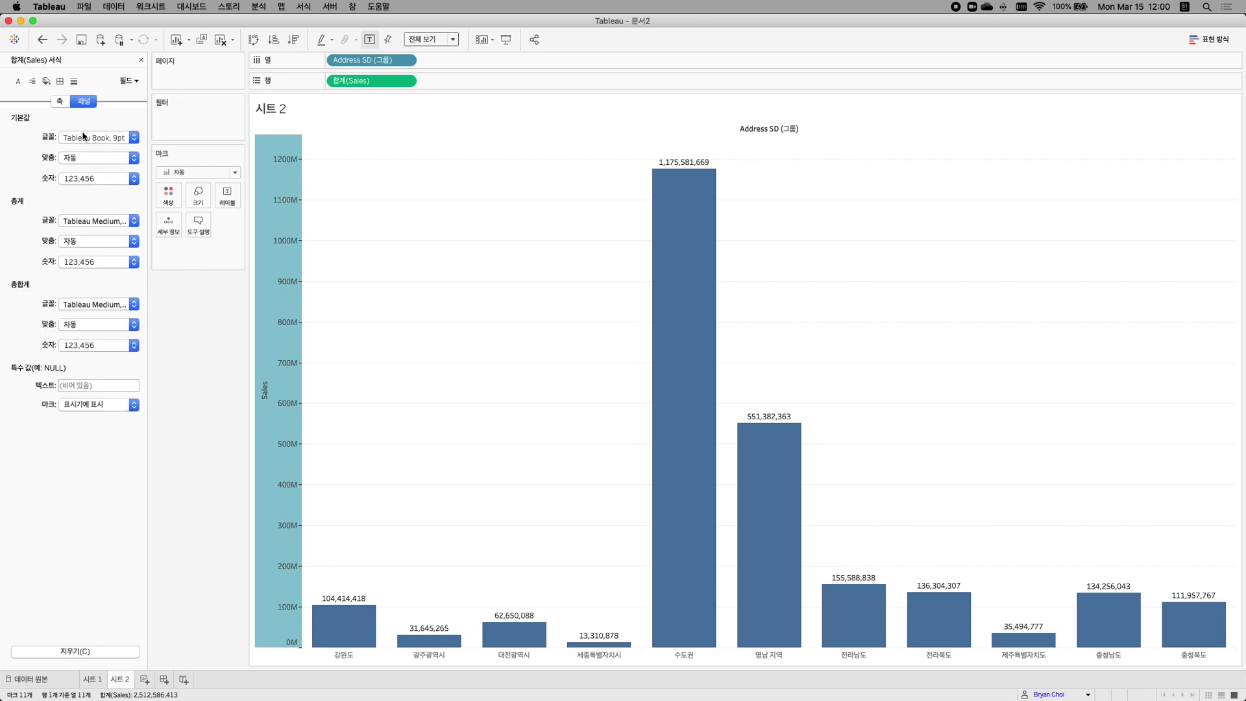
{"action": "left_click", "coordinate": [76, 182]}
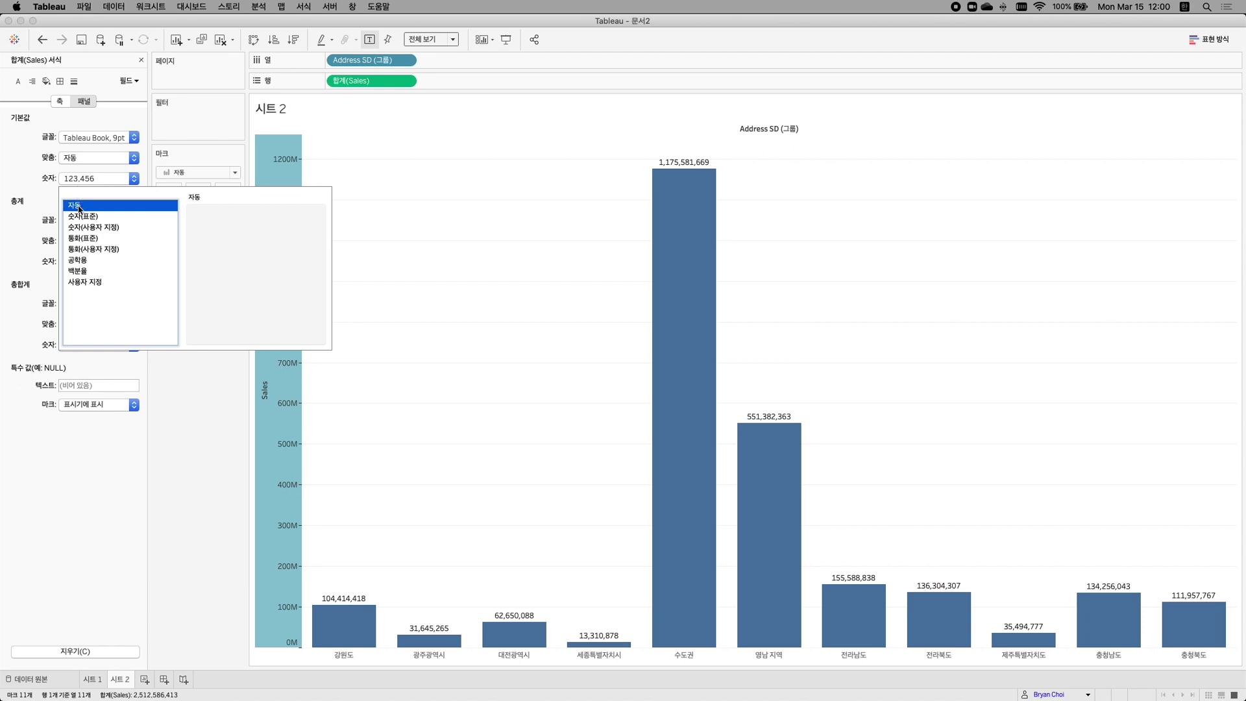
{"action": "left_click", "coordinate": [84, 239]}
{"action": "left_click", "coordinate": [225, 228]}
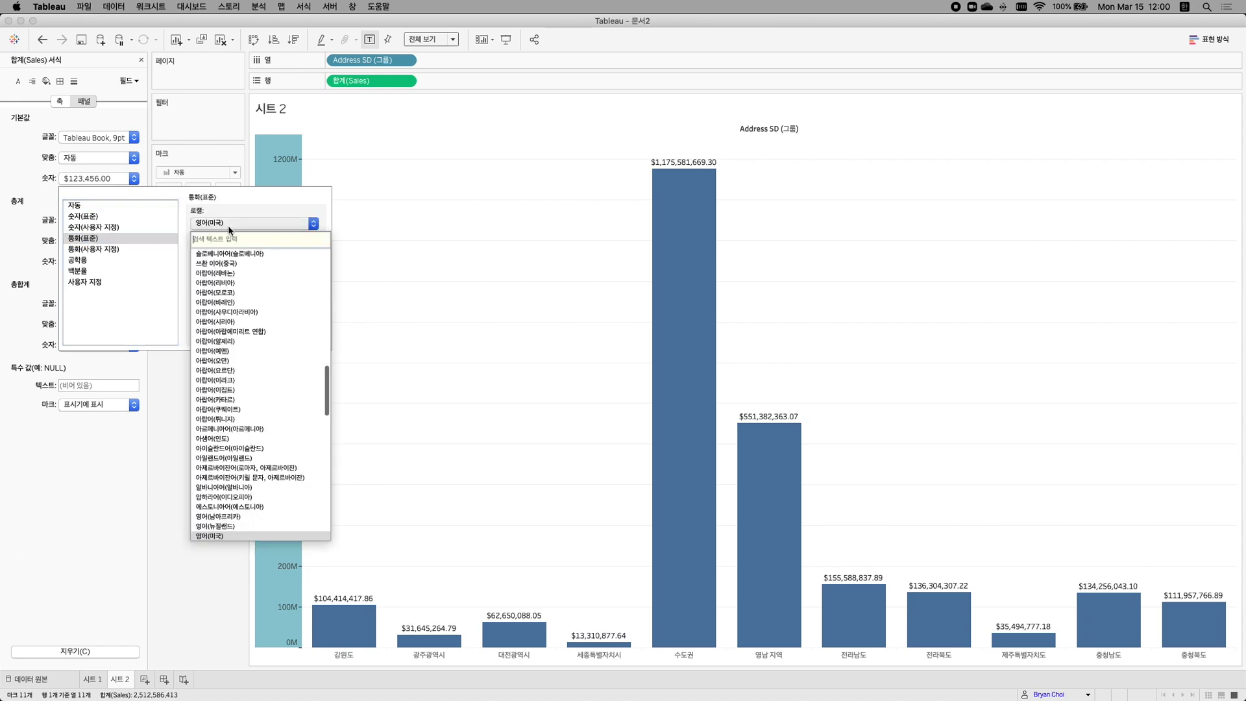
{"action": "type", "text": "대한민"}
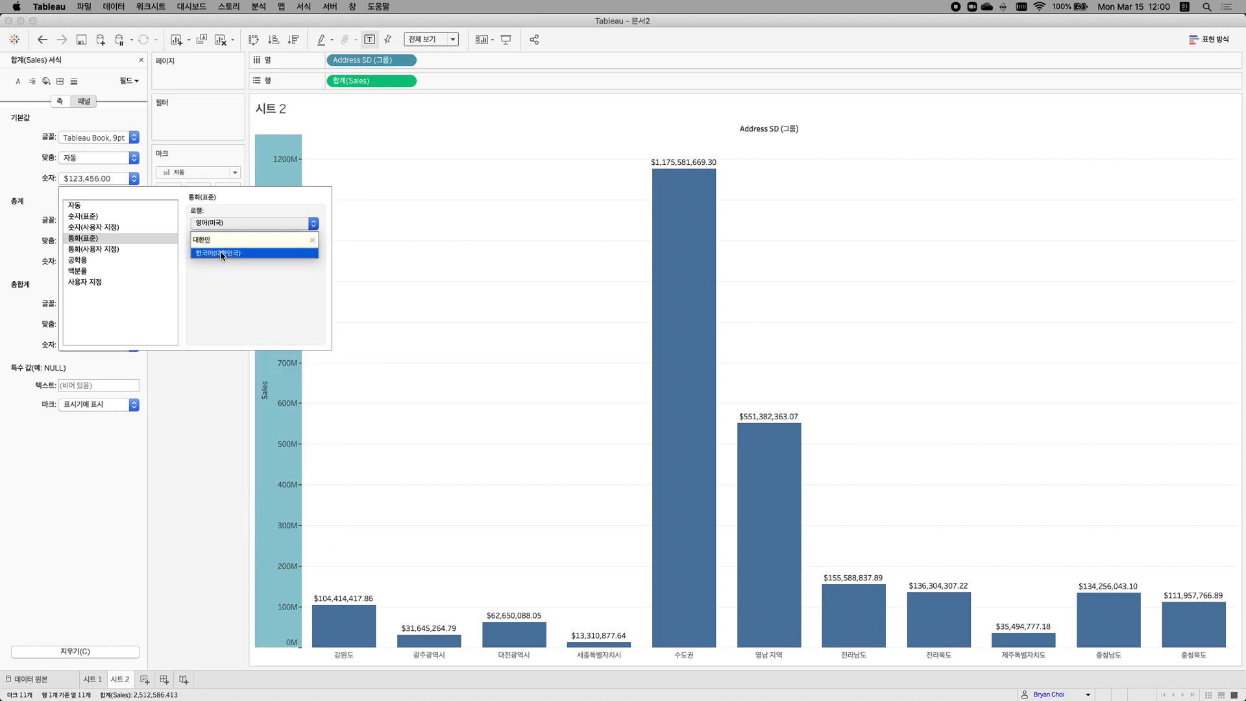
{"action": "left_click", "coordinate": [221, 253]}
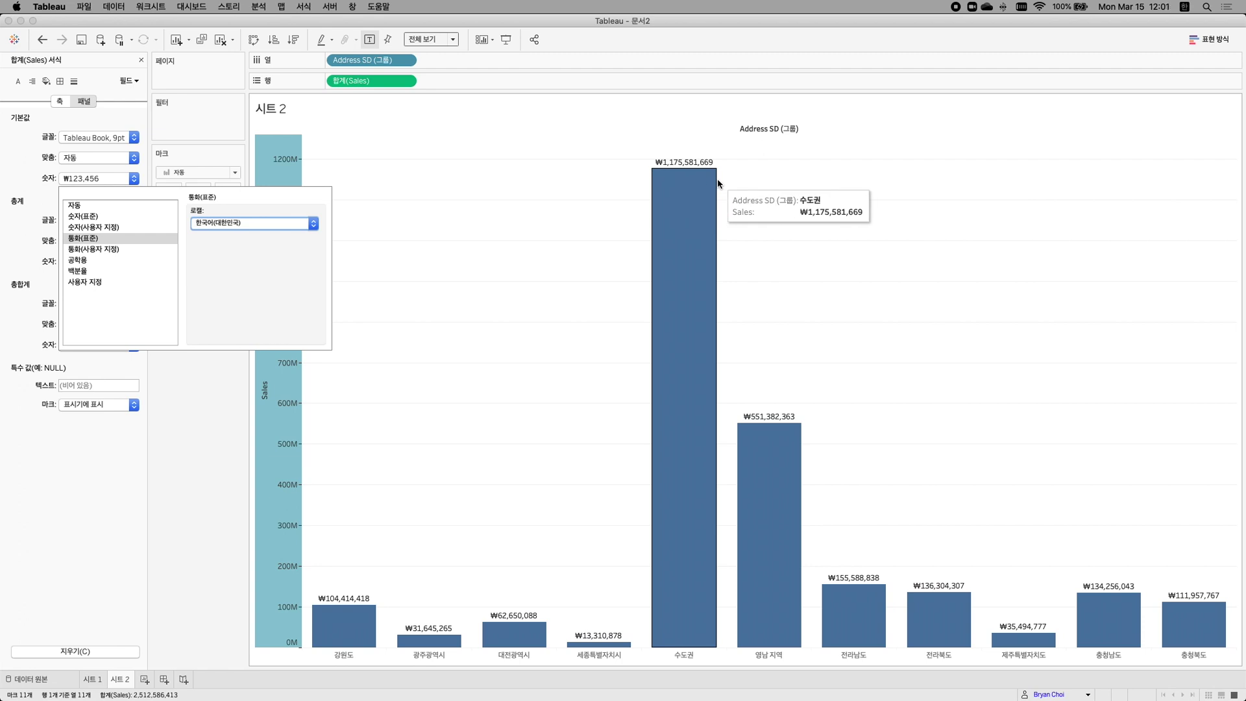
- Change the Sales label format to 통화(사용자 지정) with 백만(M) display units and clear the axis highlight
{"action": "left_click", "coordinate": [109, 250]}
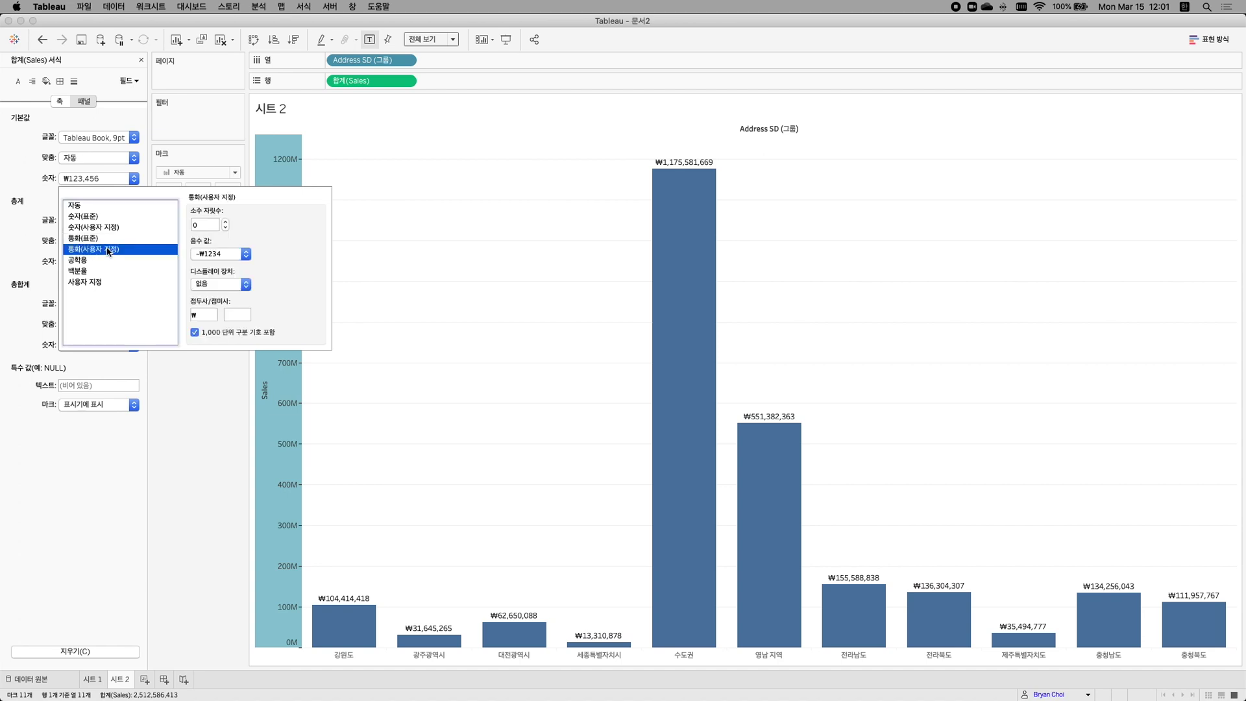
{"action": "left_click", "coordinate": [220, 286]}
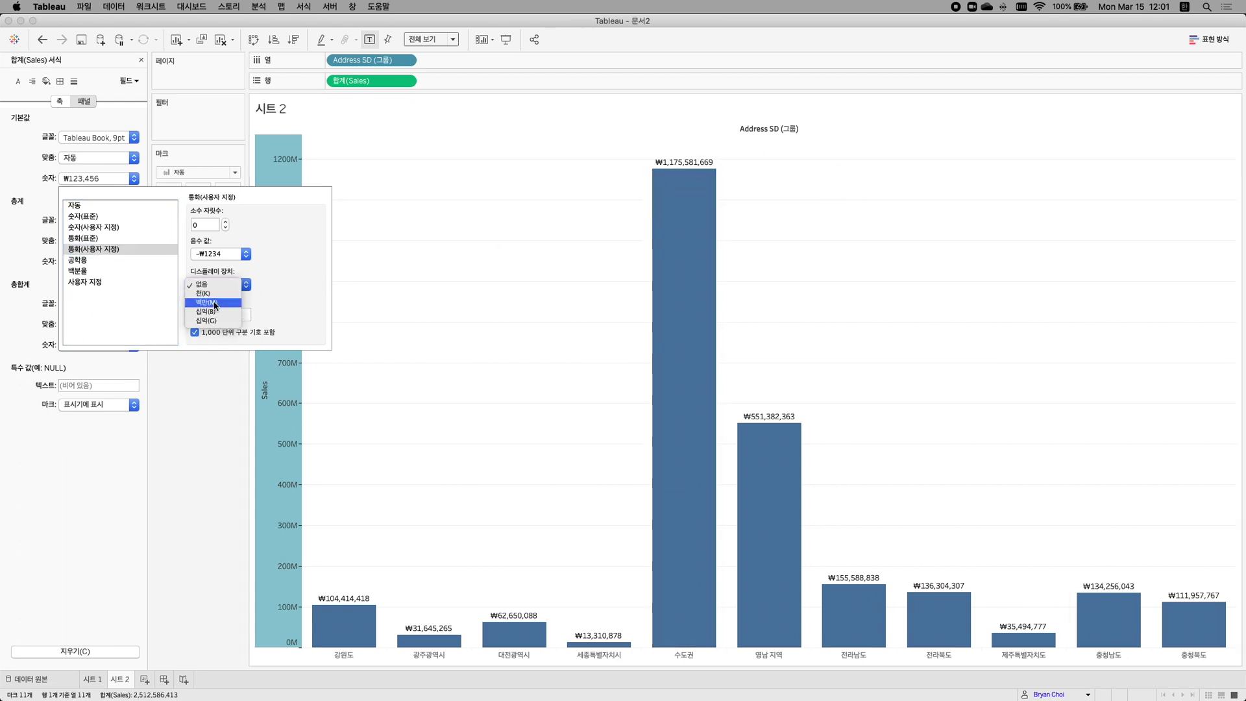
{"action": "left_click", "coordinate": [214, 303]}
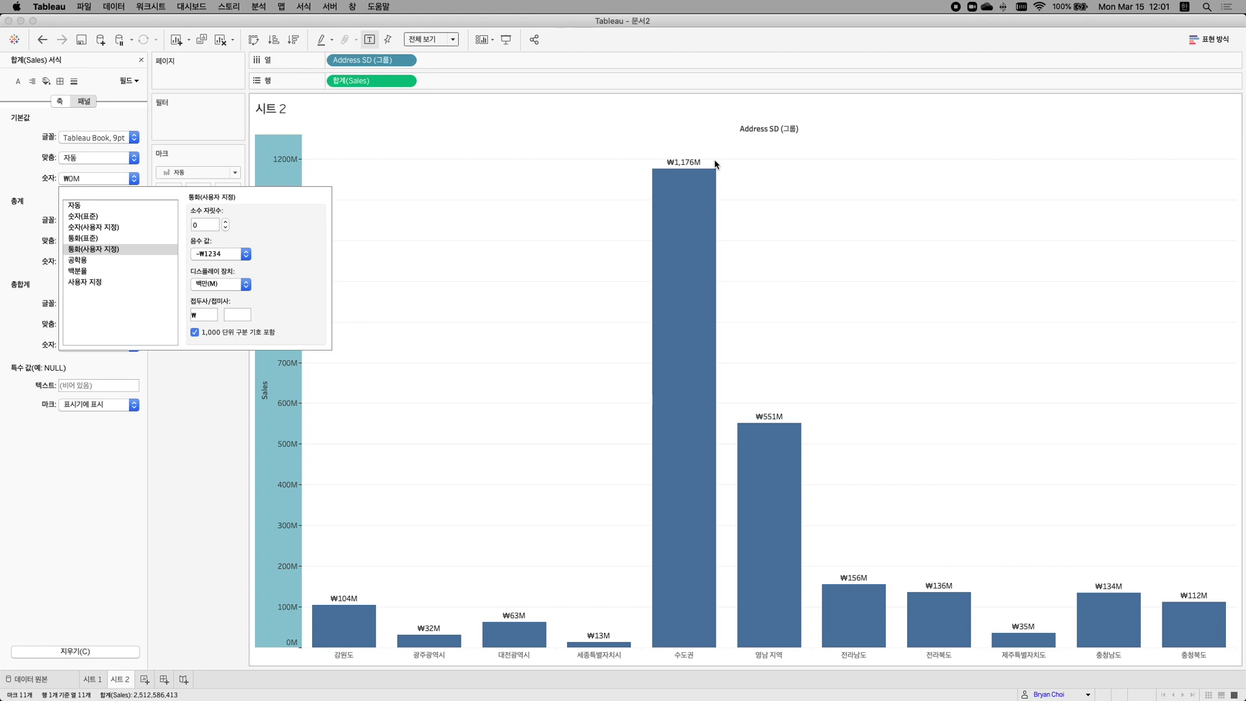
{"action": "mouse_move", "coordinate": [696, 168]}
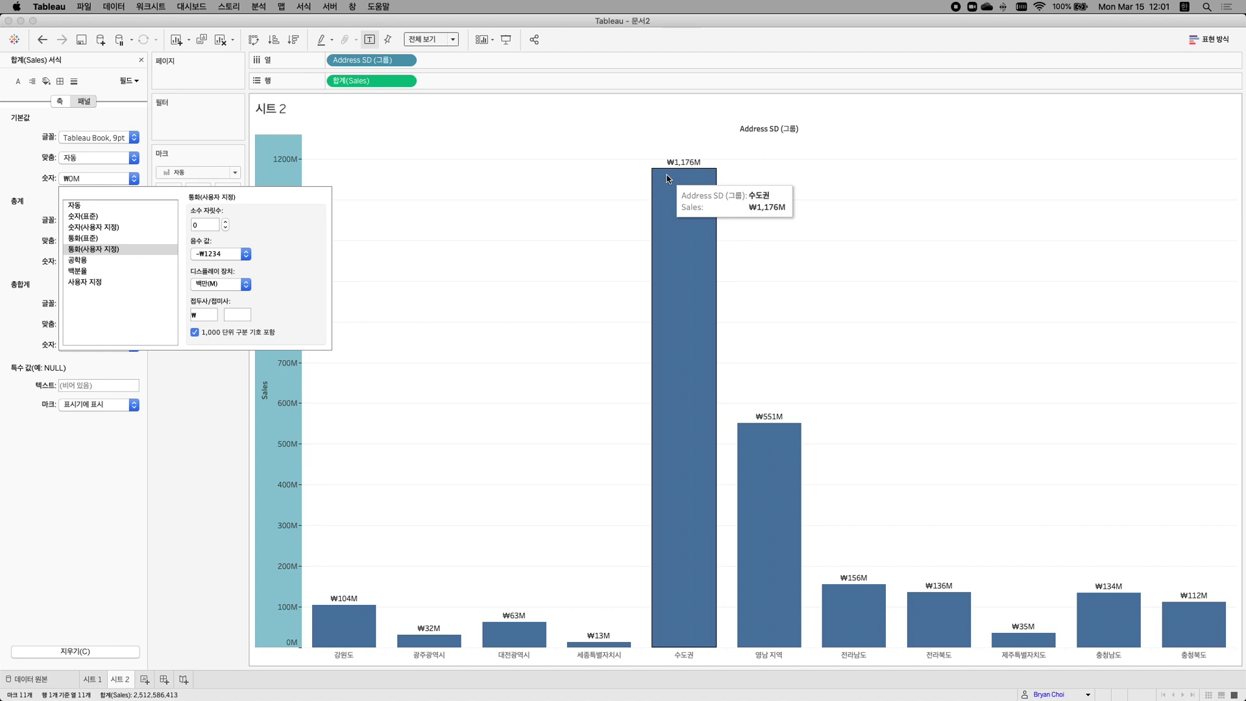
{"action": "left_click", "coordinate": [403, 319]}
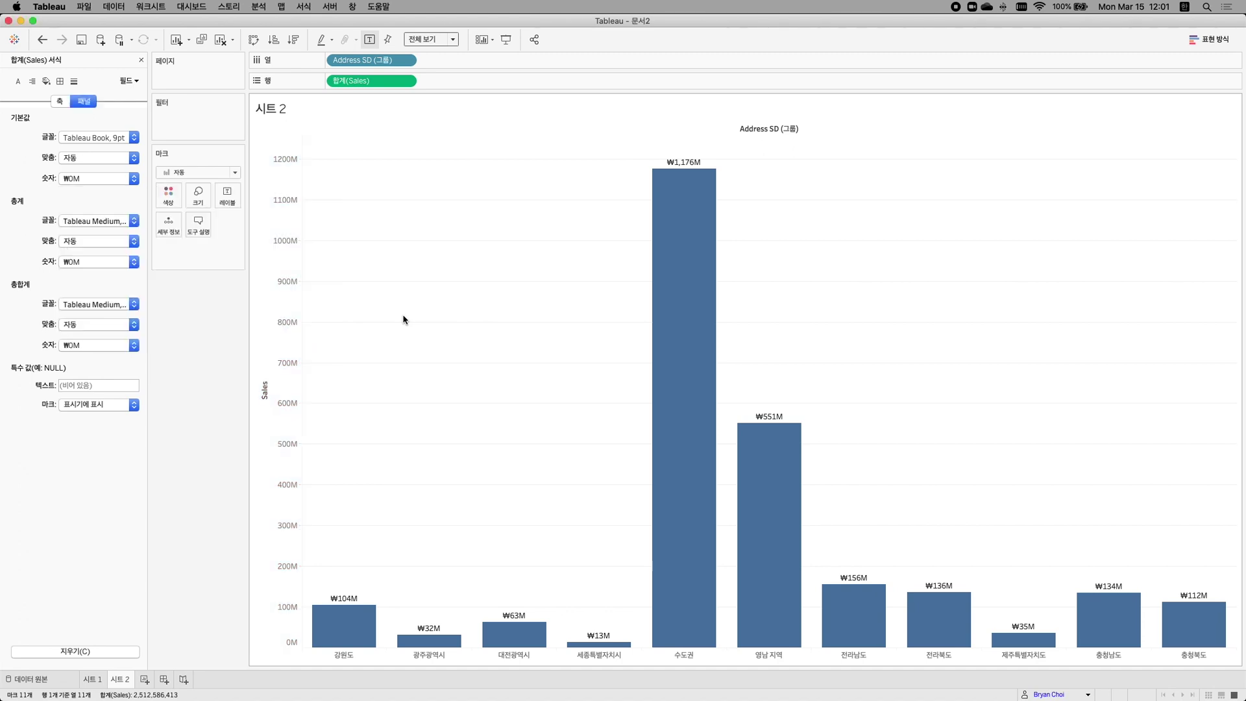
- Build a bar chart of Sales by Product Category on a new sheet and show its value labels
{"action": "left_click", "coordinate": [143, 680]}
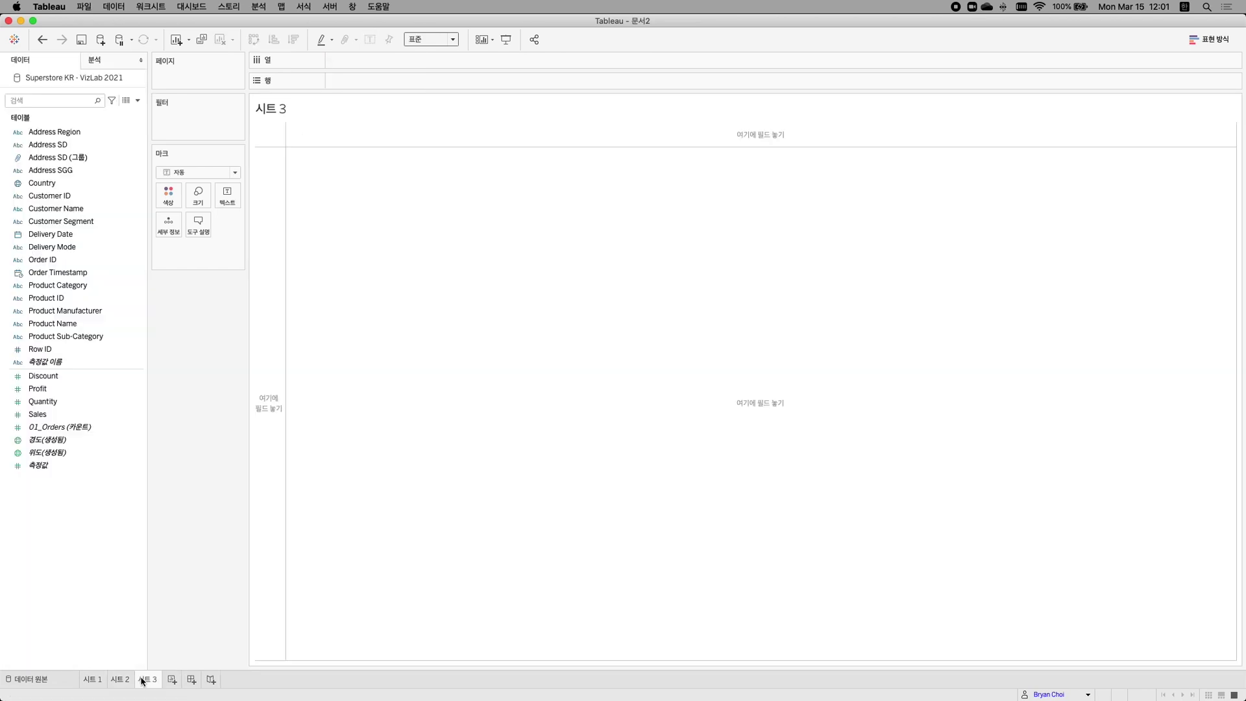
{"action": "double_click", "coordinate": [87, 415]}
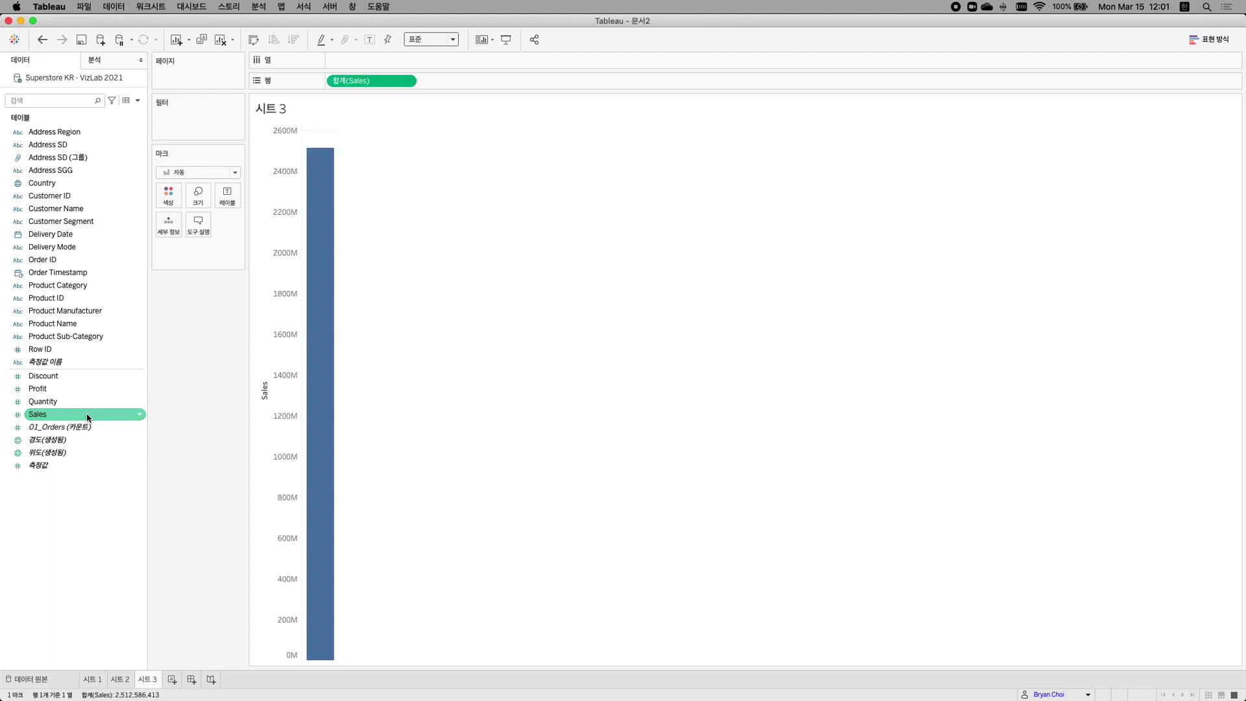
{"action": "double_click", "coordinate": [74, 290]}
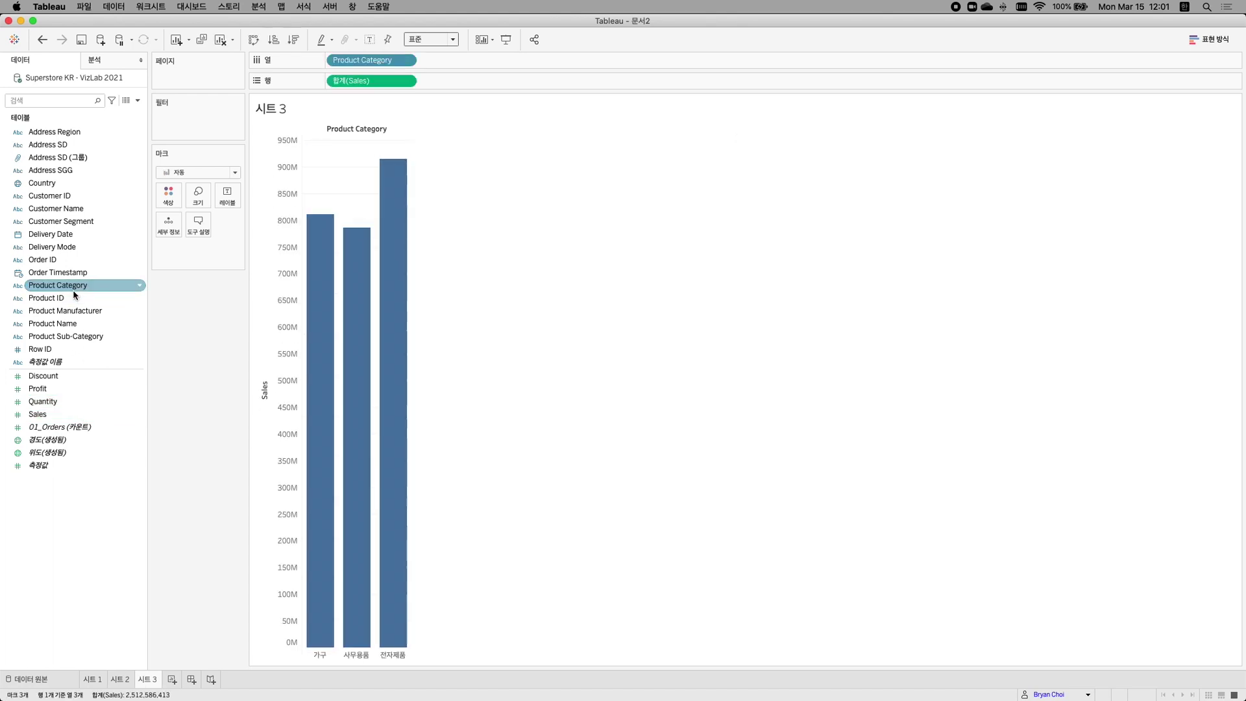
{"action": "left_click", "coordinate": [369, 41]}
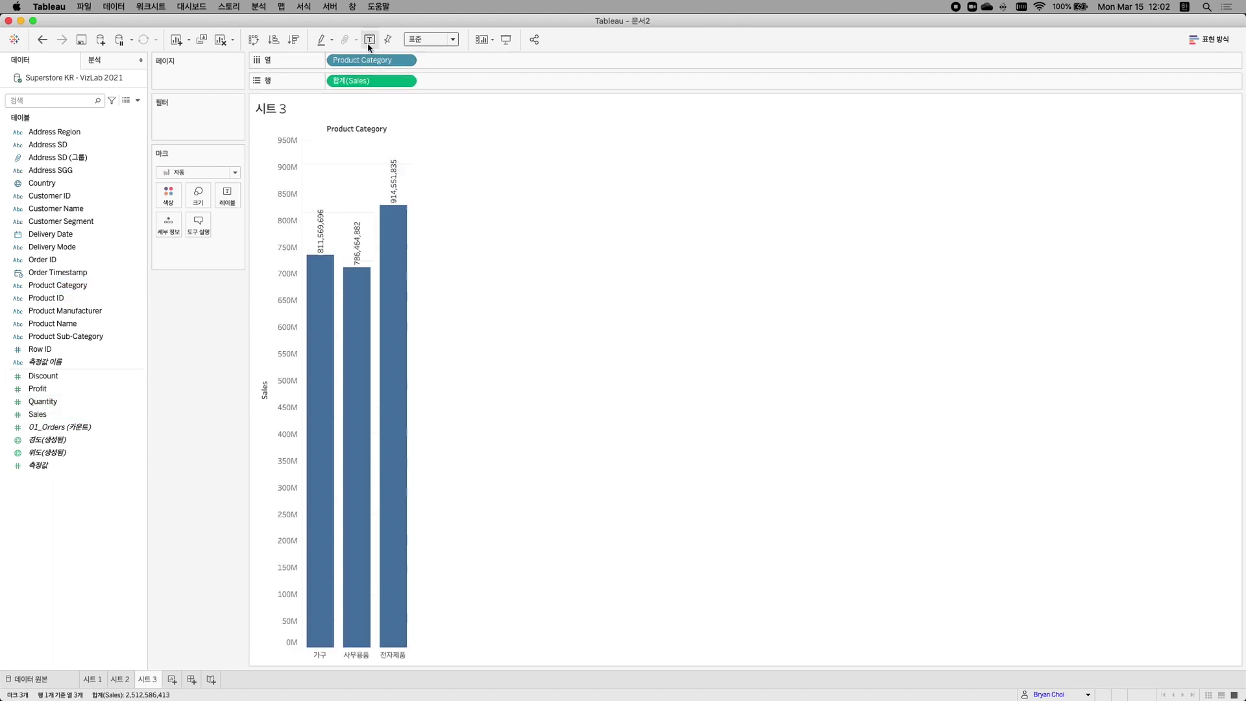
- Fit the Sales by Product Category chart to the entire view (전체 보기)
{"action": "left_click", "coordinate": [432, 40]}
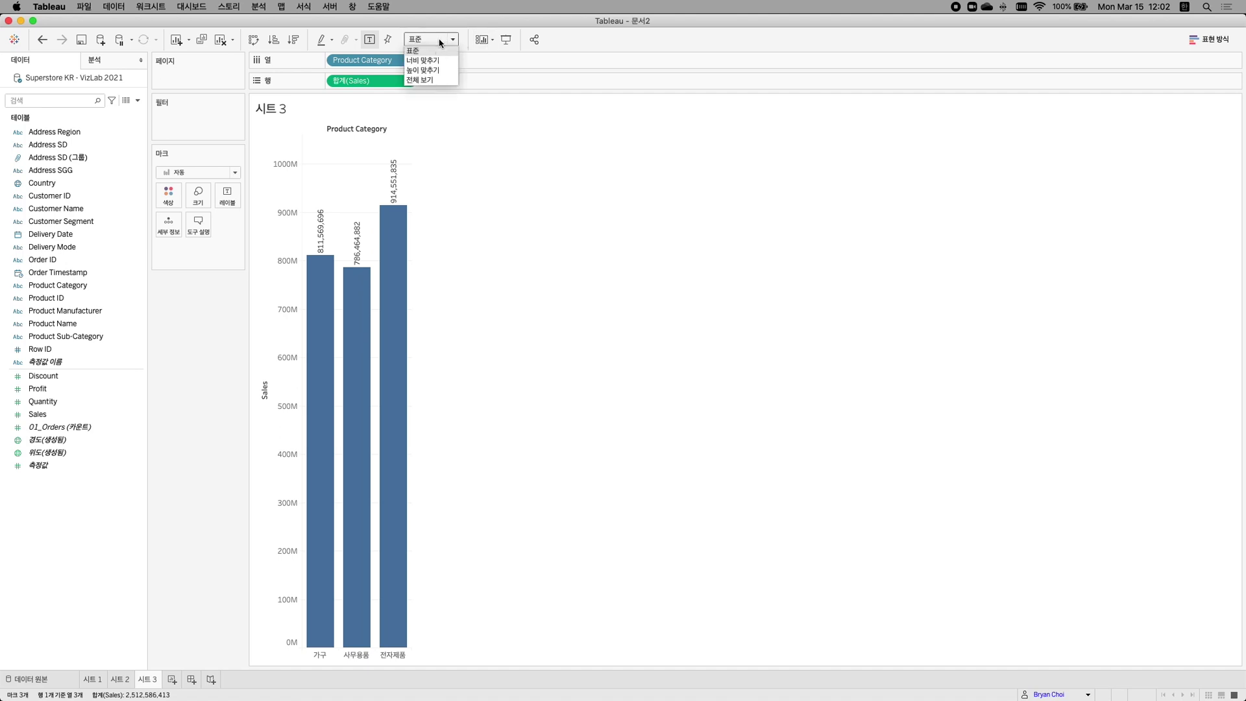
{"action": "left_click", "coordinate": [431, 81]}
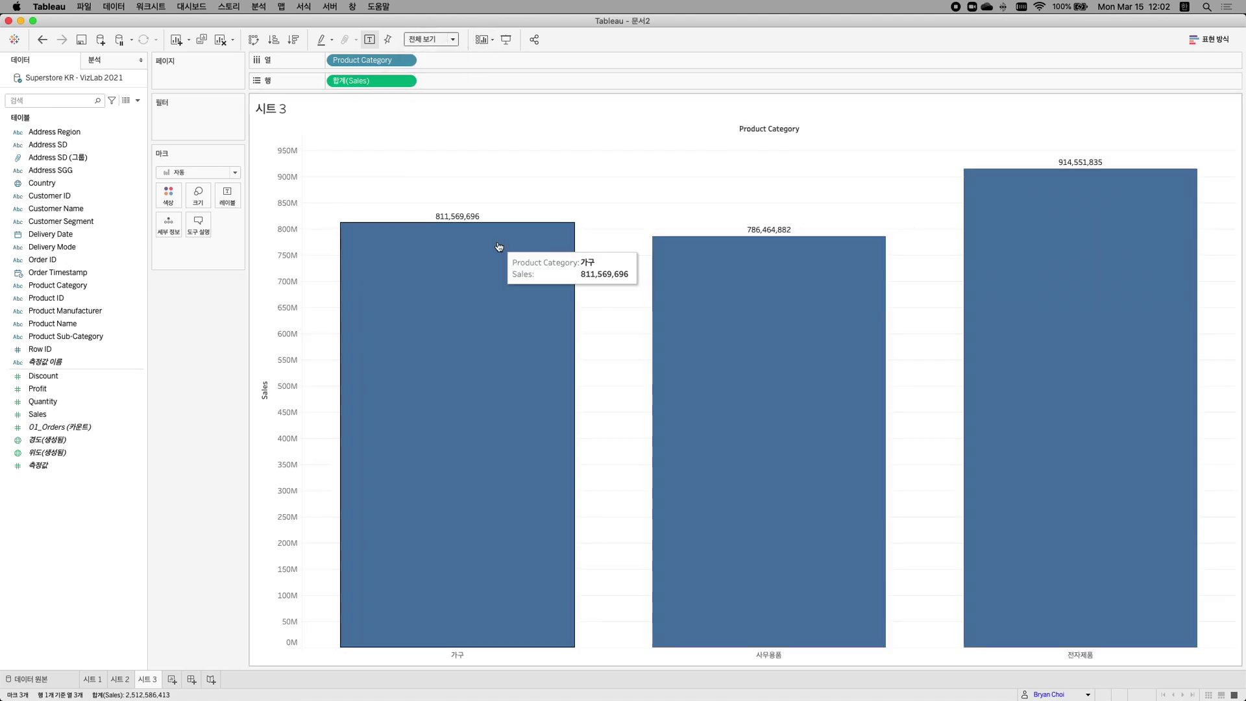
- Compare the Sales label formats on 시트 2 and 시트 3, and view the 합계(Sales) format settings on 시트 3
{"action": "left_click", "coordinate": [122, 680]}
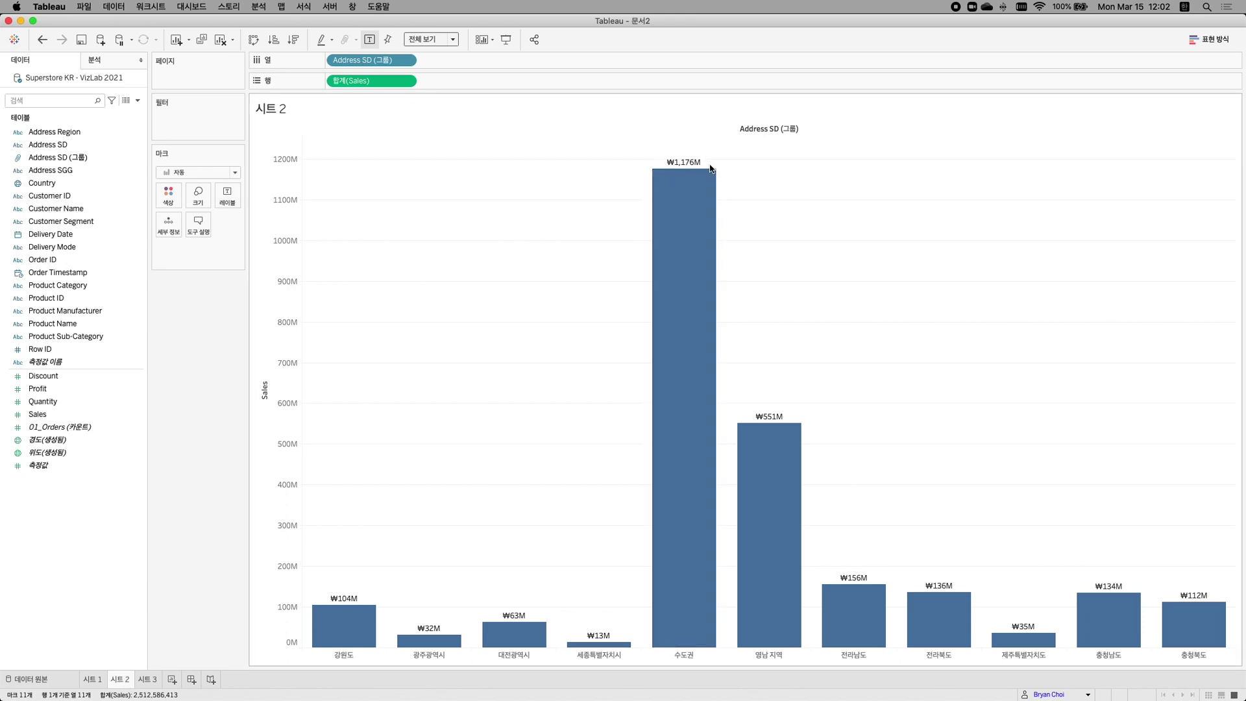
{"action": "left_click", "coordinate": [149, 680]}
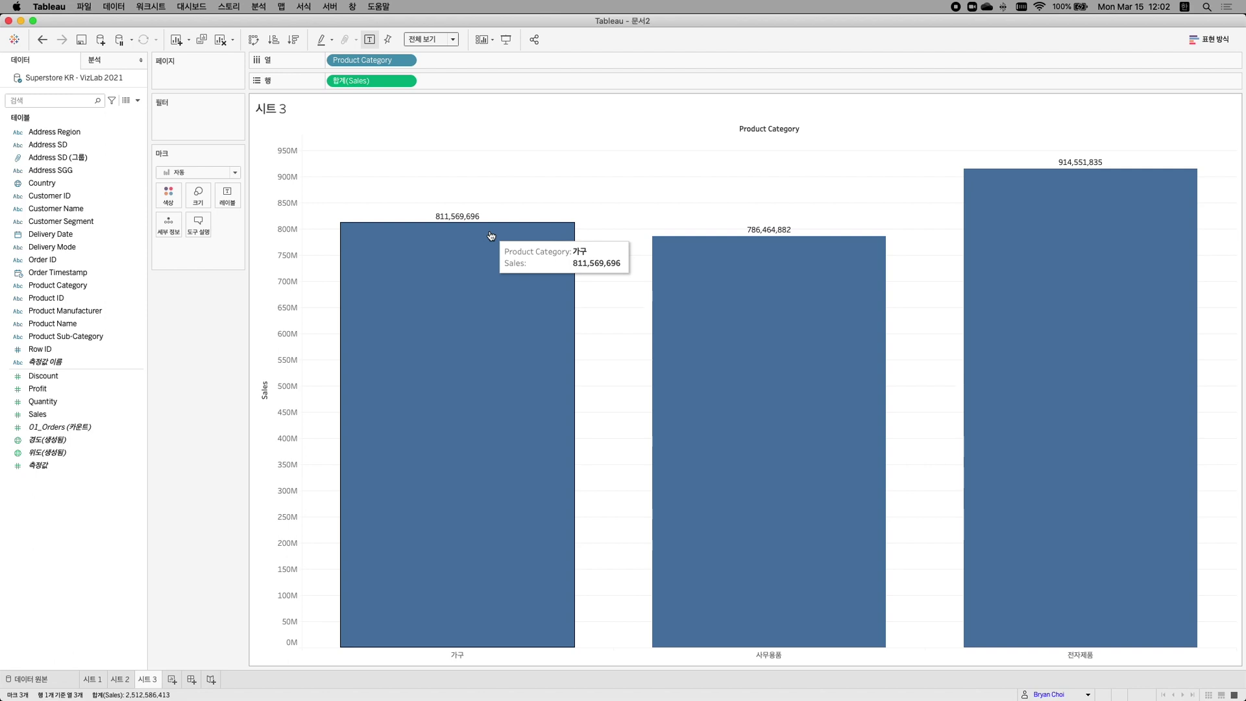
{"action": "left_click", "coordinate": [120, 679]}
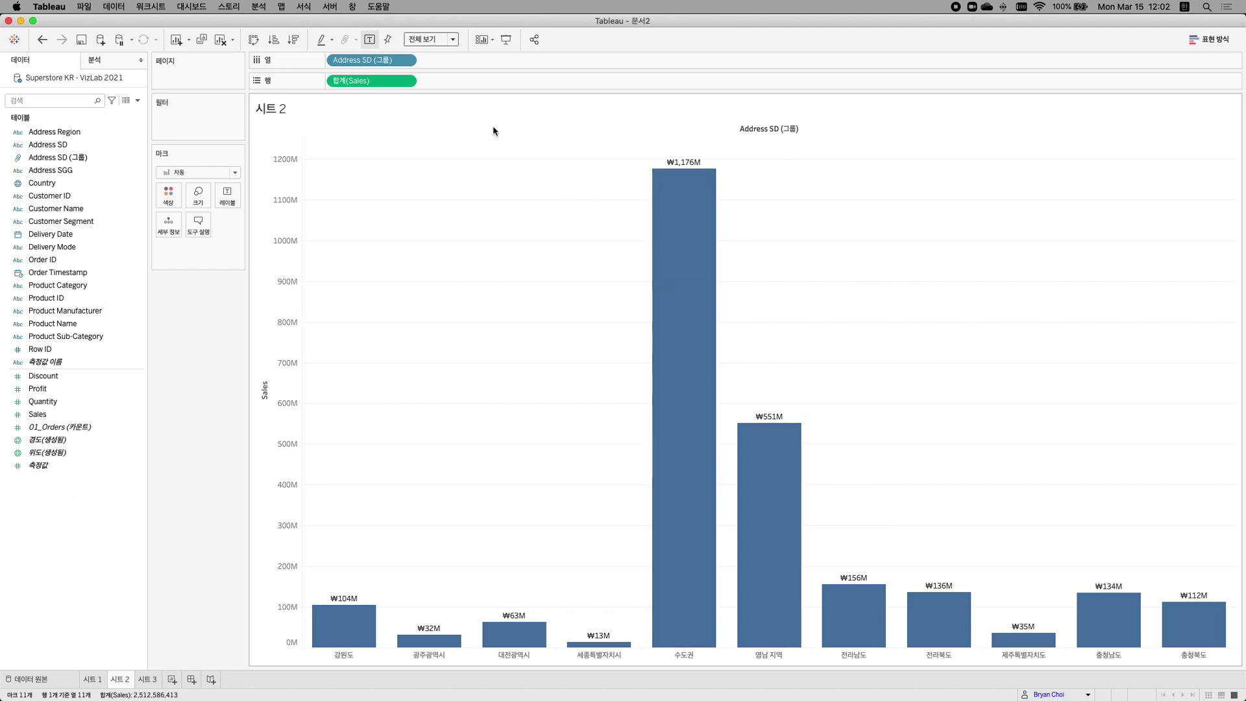
{"action": "left_click", "coordinate": [355, 84]}
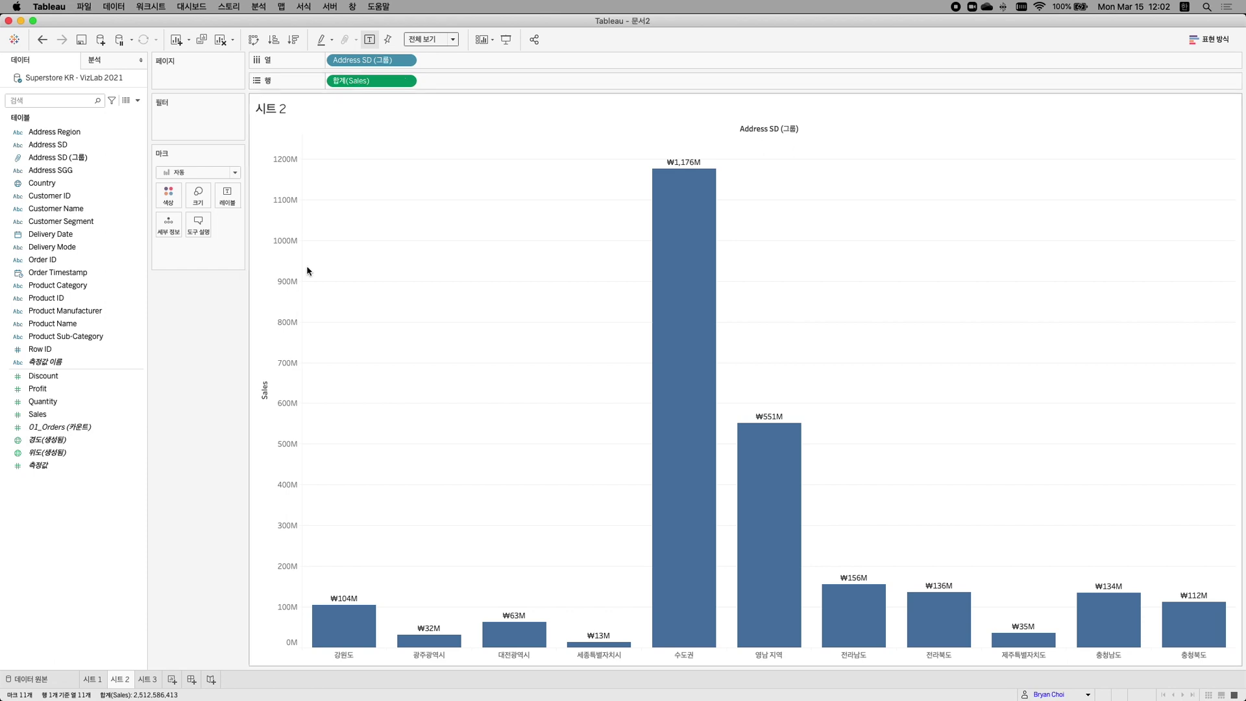
{"action": "left_click", "coordinate": [147, 679]}
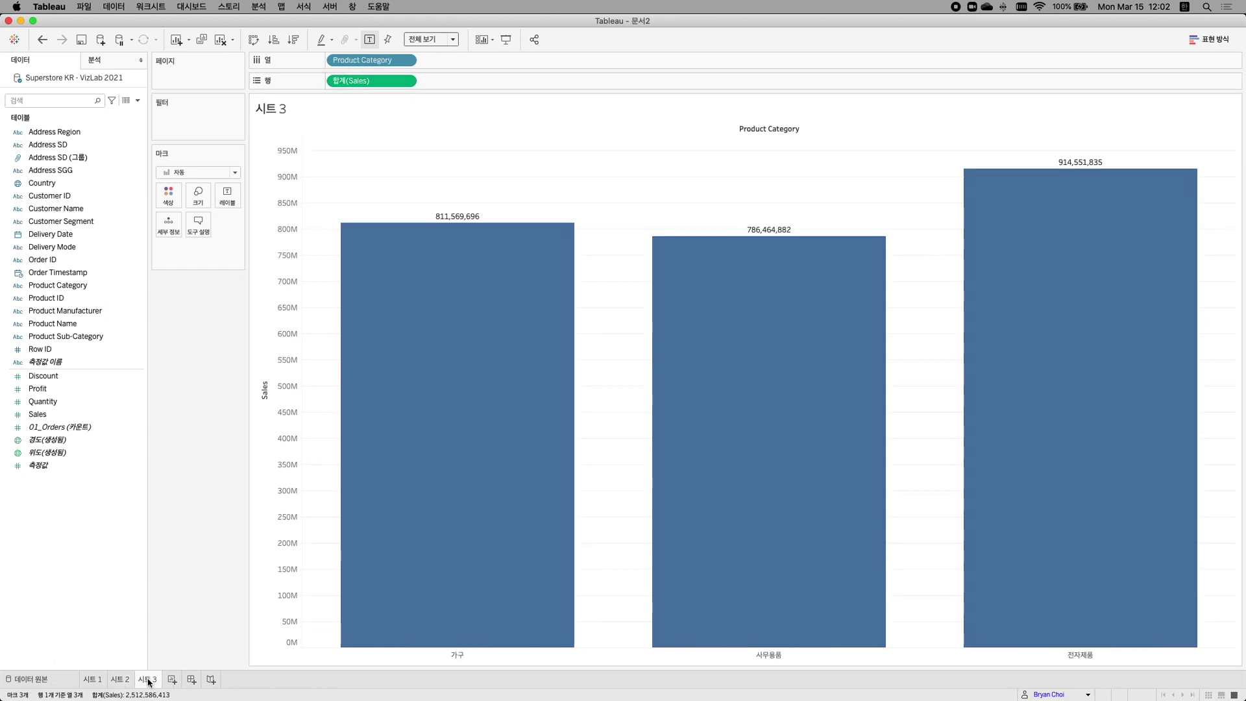
{"action": "right_click", "coordinate": [352, 81]}
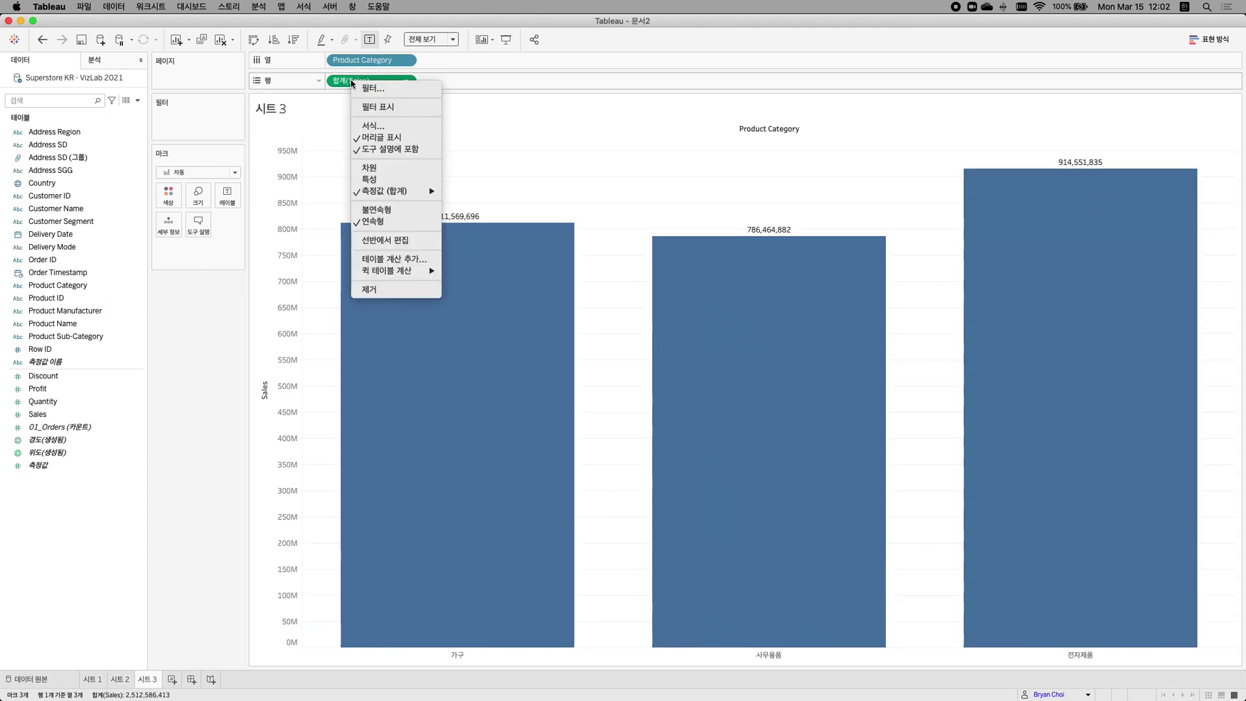
{"action": "left_click", "coordinate": [367, 125]}
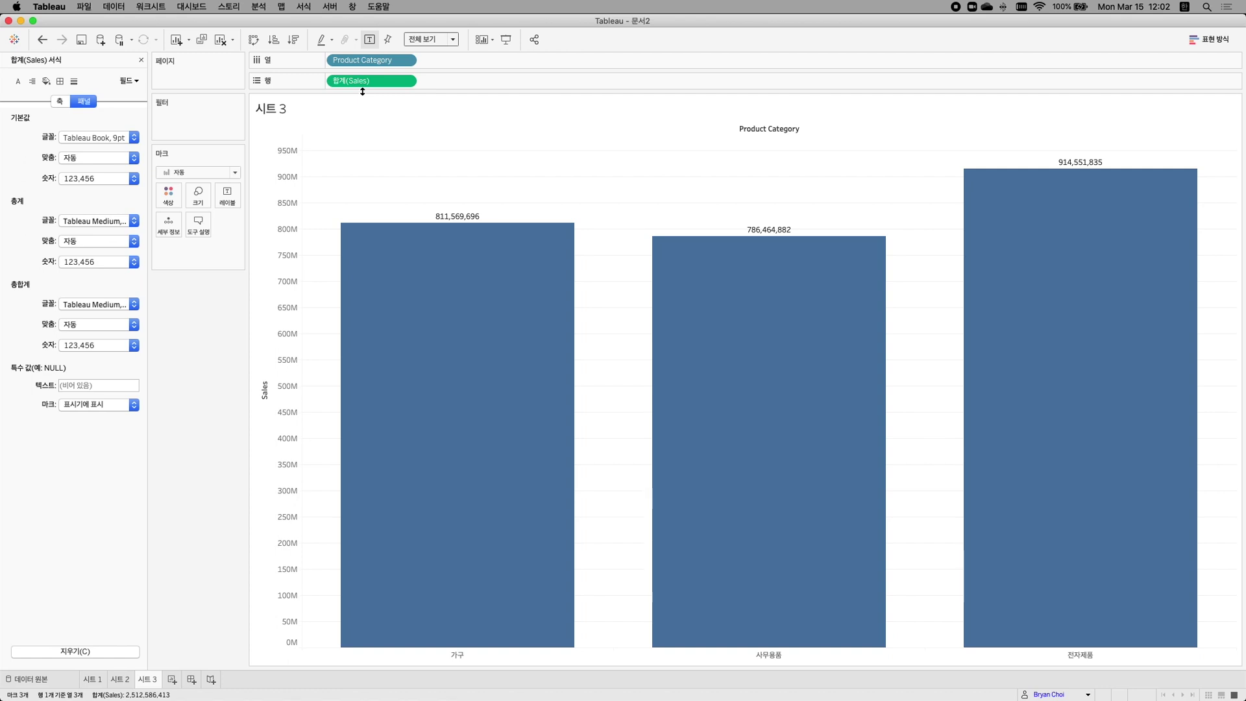
{"action": "left_click", "coordinate": [141, 59]}
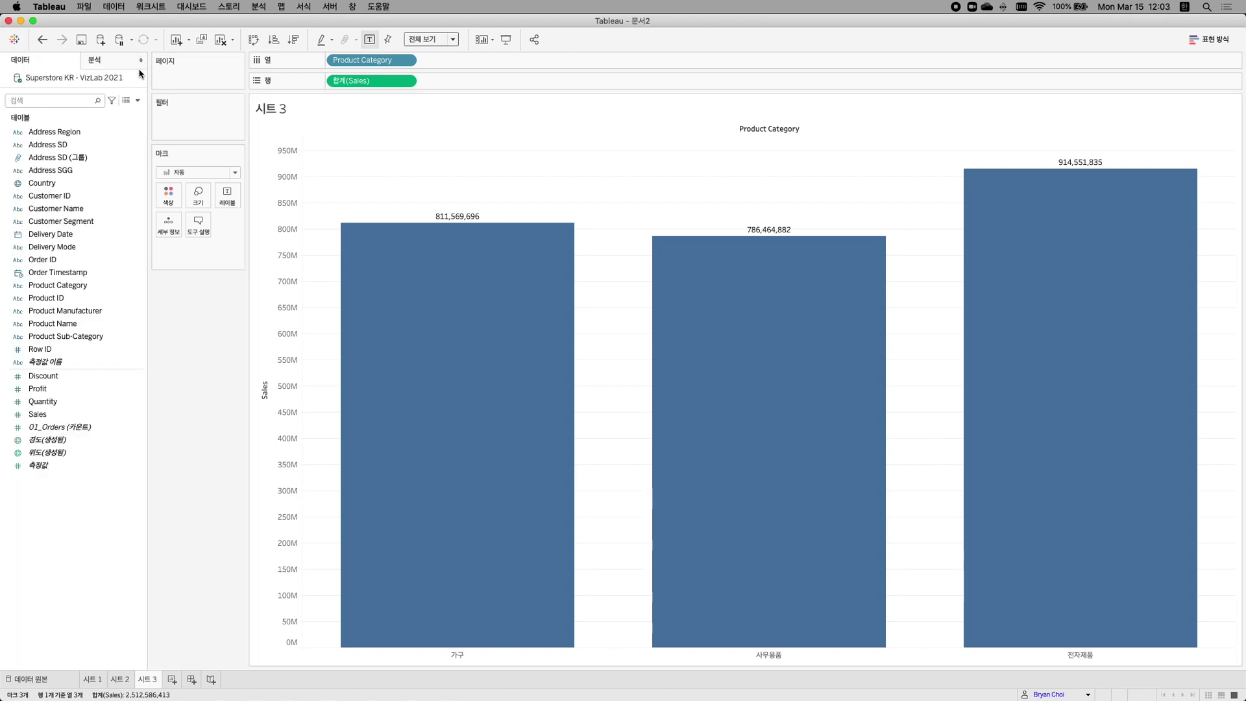
- Choose 통화(표준) with the 한국어(대한민국) locale as the default number format of the Sales field in the data source
{"action": "left_click", "coordinate": [63, 417]}
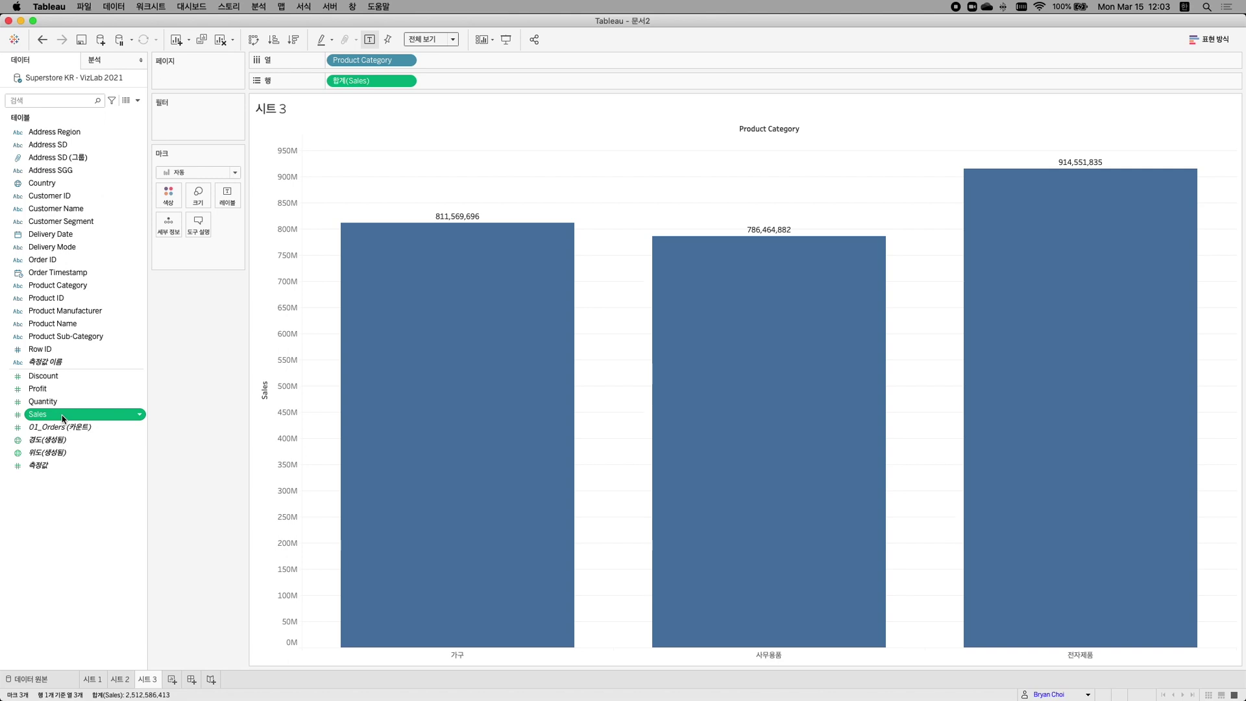
{"action": "right_click", "coordinate": [62, 417]}
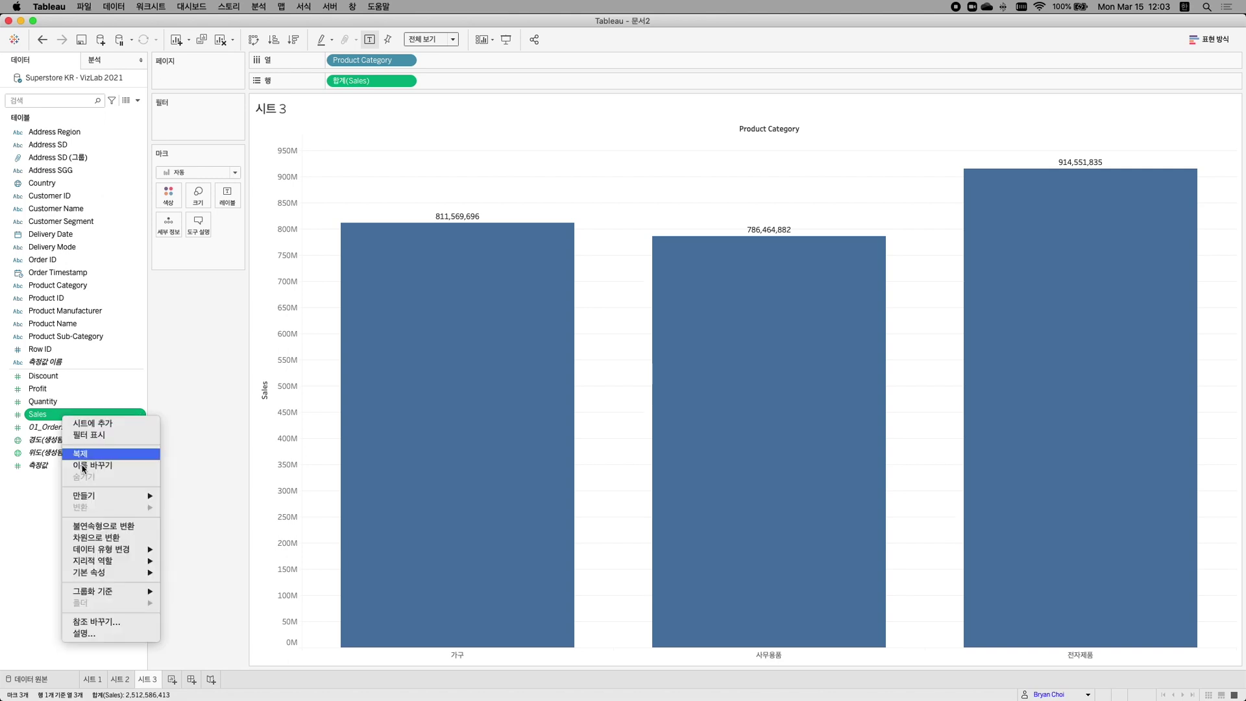
{"action": "mouse_move", "coordinate": [101, 577]}
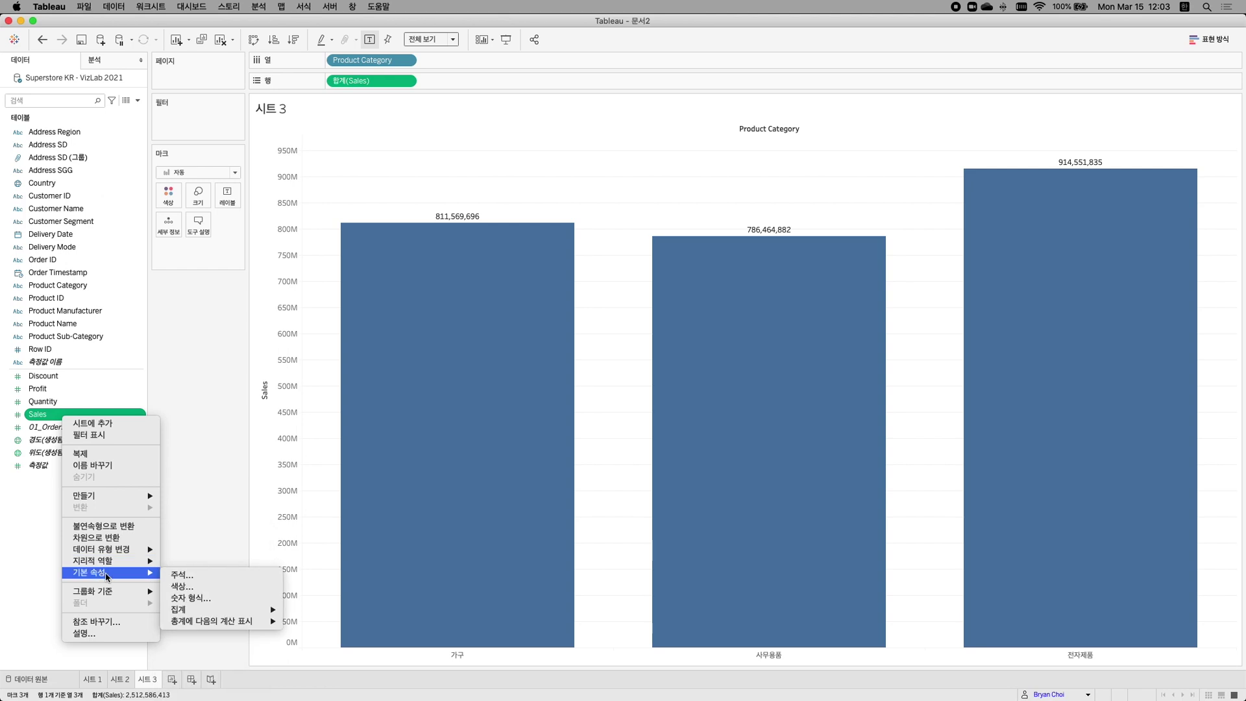
{"action": "left_click", "coordinate": [203, 603]}
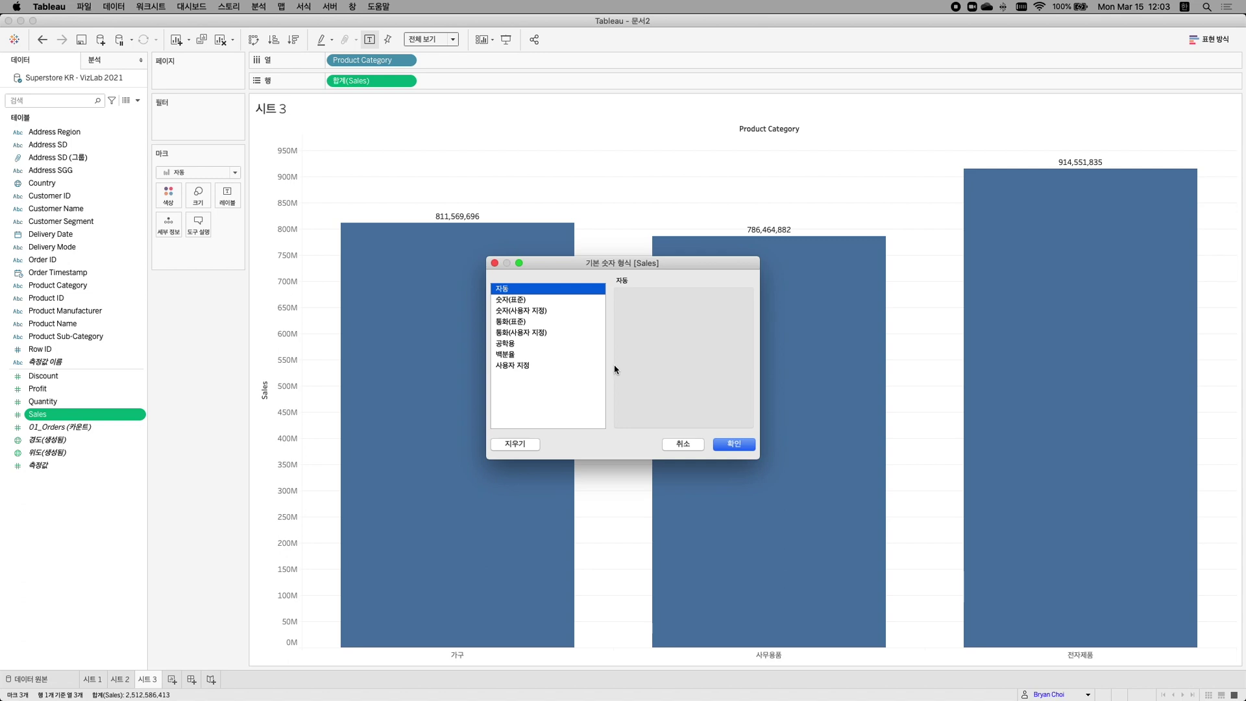
{"action": "left_click", "coordinate": [542, 321]}
{"action": "left_click", "coordinate": [688, 310]}
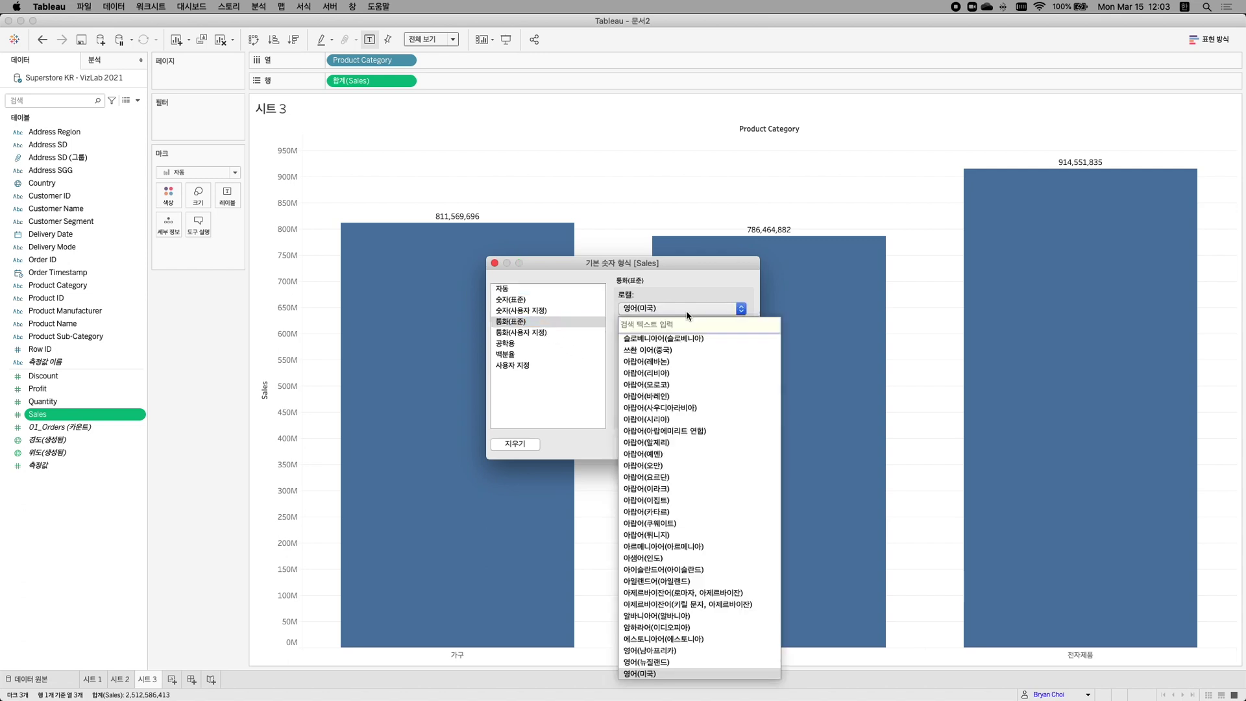
{"action": "type", "text": "대한민"}
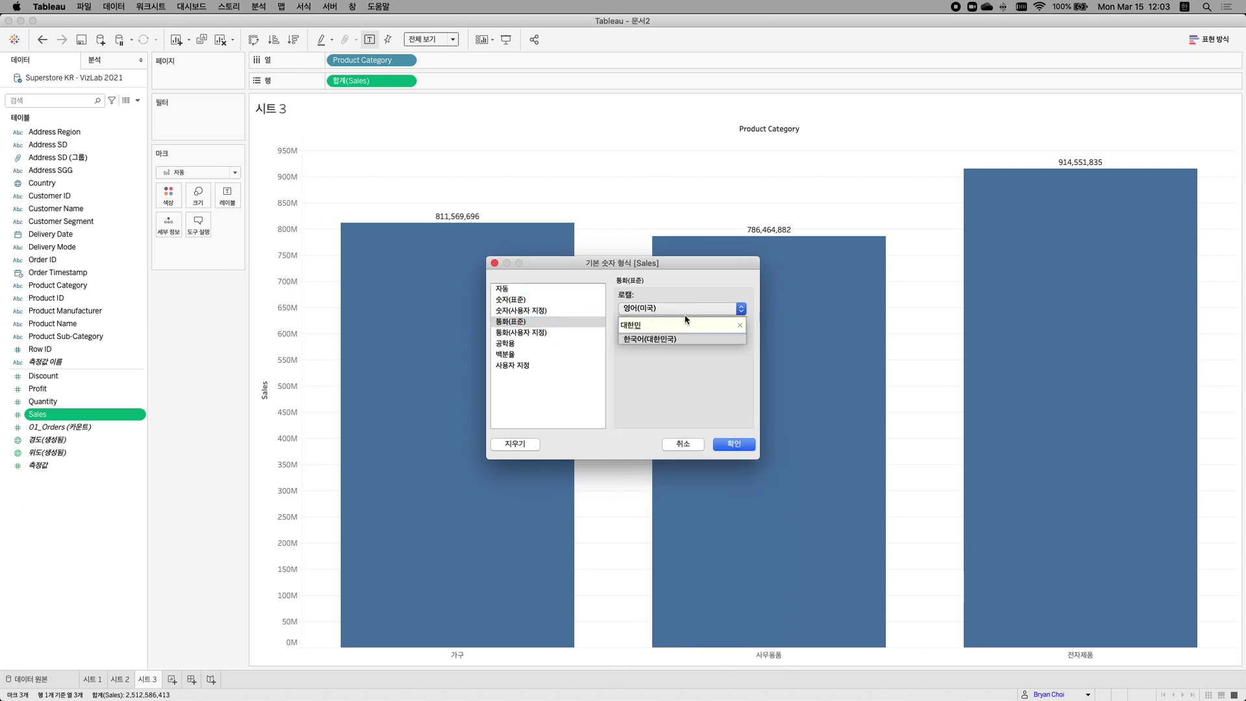
{"action": "left_click", "coordinate": [667, 338]}
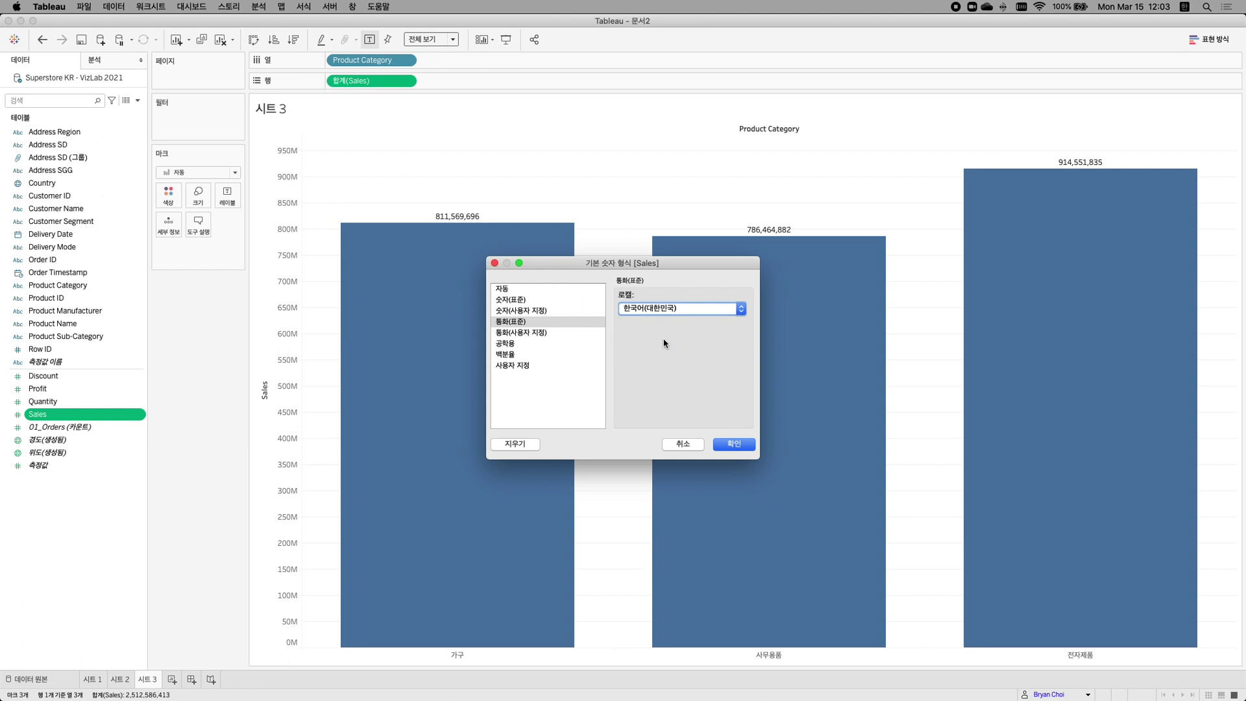
- Switch the Sales field's default number format to 통화(사용자 지정) with 백만(M) display units and apply it
{"action": "left_click", "coordinate": [536, 333]}
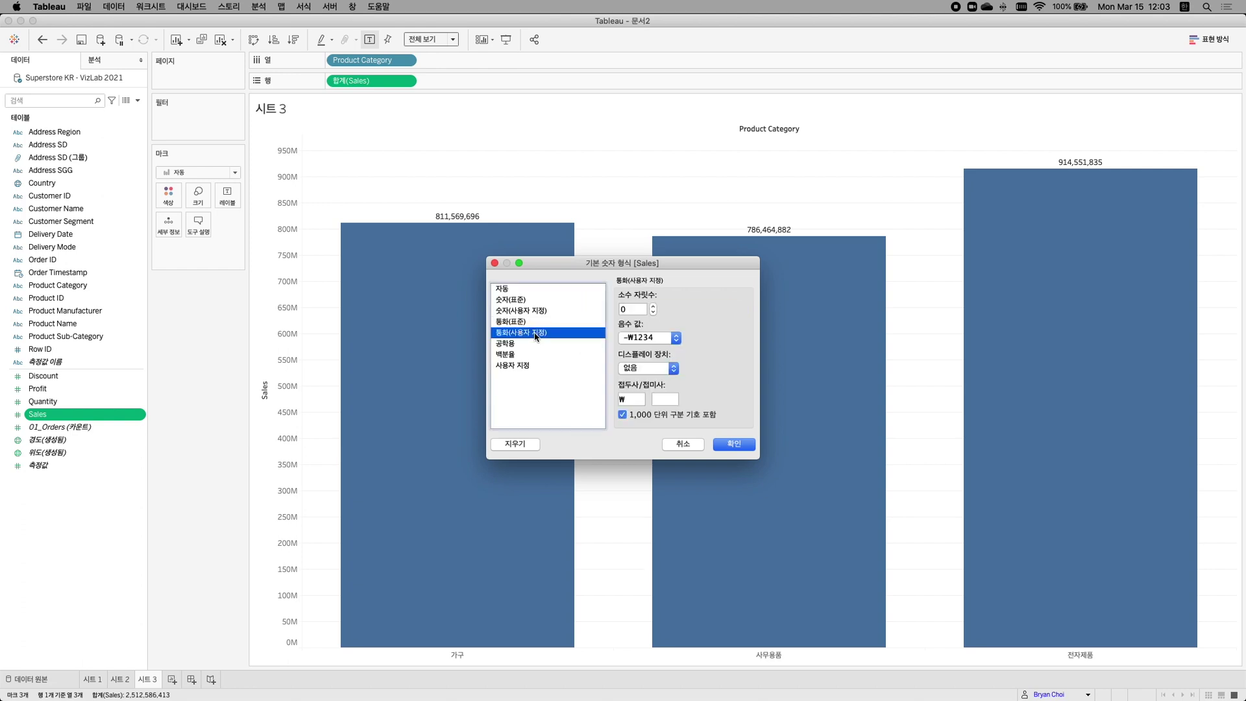
{"action": "left_click", "coordinate": [624, 368]}
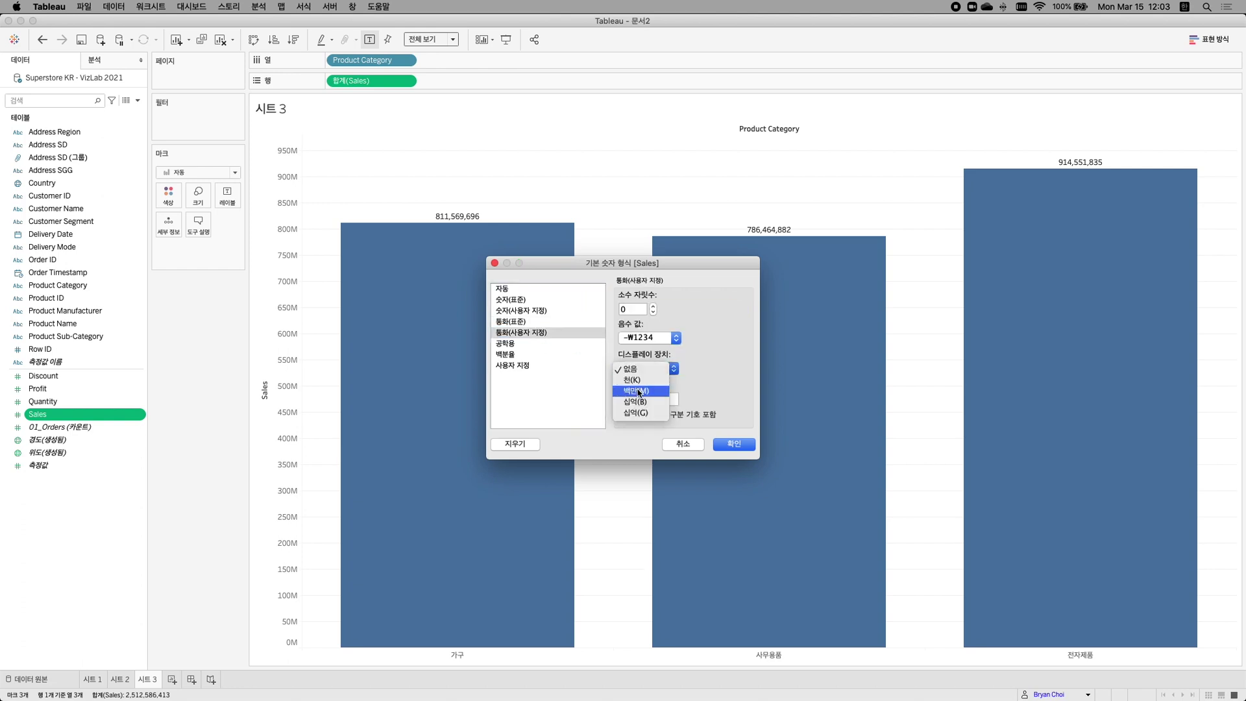
{"action": "left_click", "coordinate": [639, 393]}
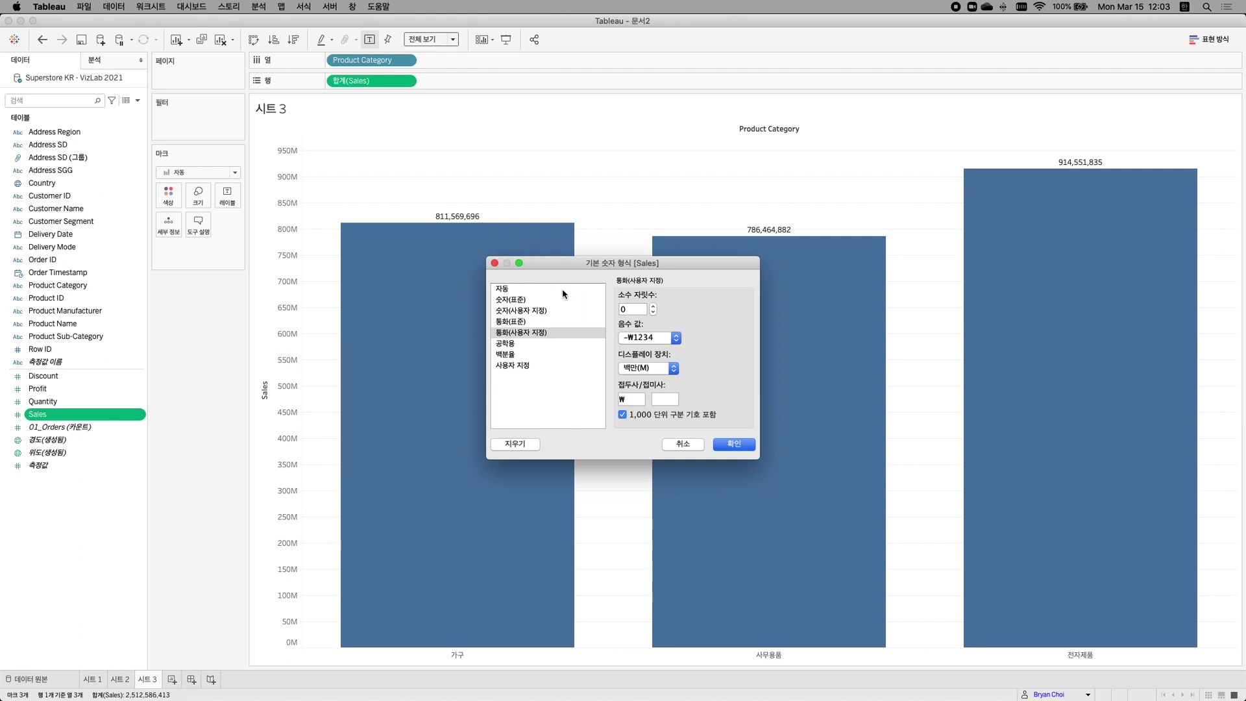
{"action": "left_click", "coordinate": [737, 448]}
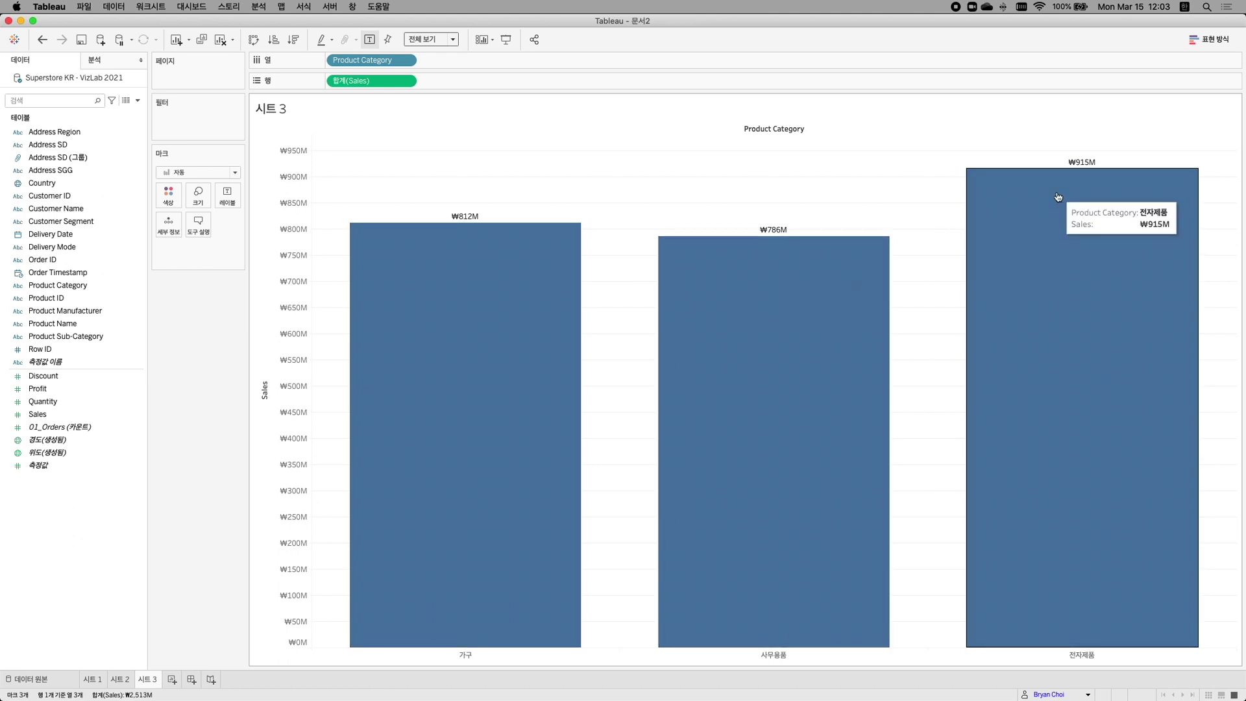
- Build a bar chart of Sales by Customer Segment on a new sheet, with value labels shown and fitted to the entire view
{"action": "left_click", "coordinate": [174, 682]}
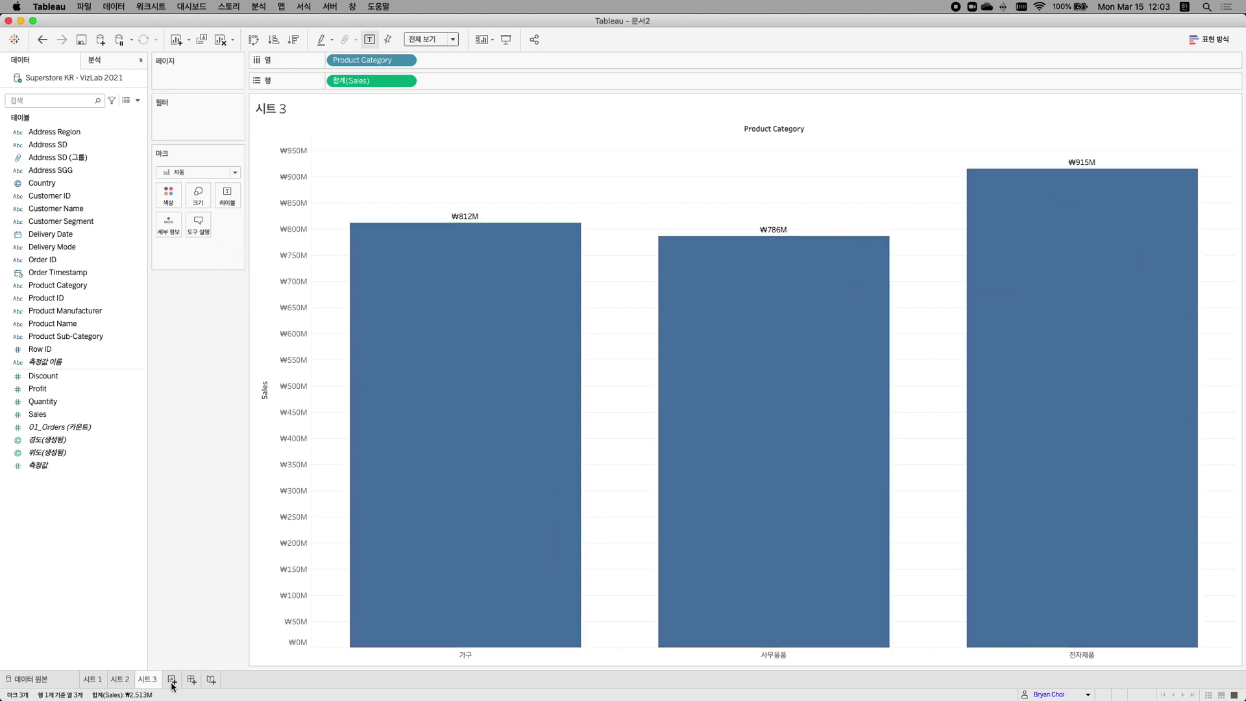
{"action": "double_click", "coordinate": [83, 420]}
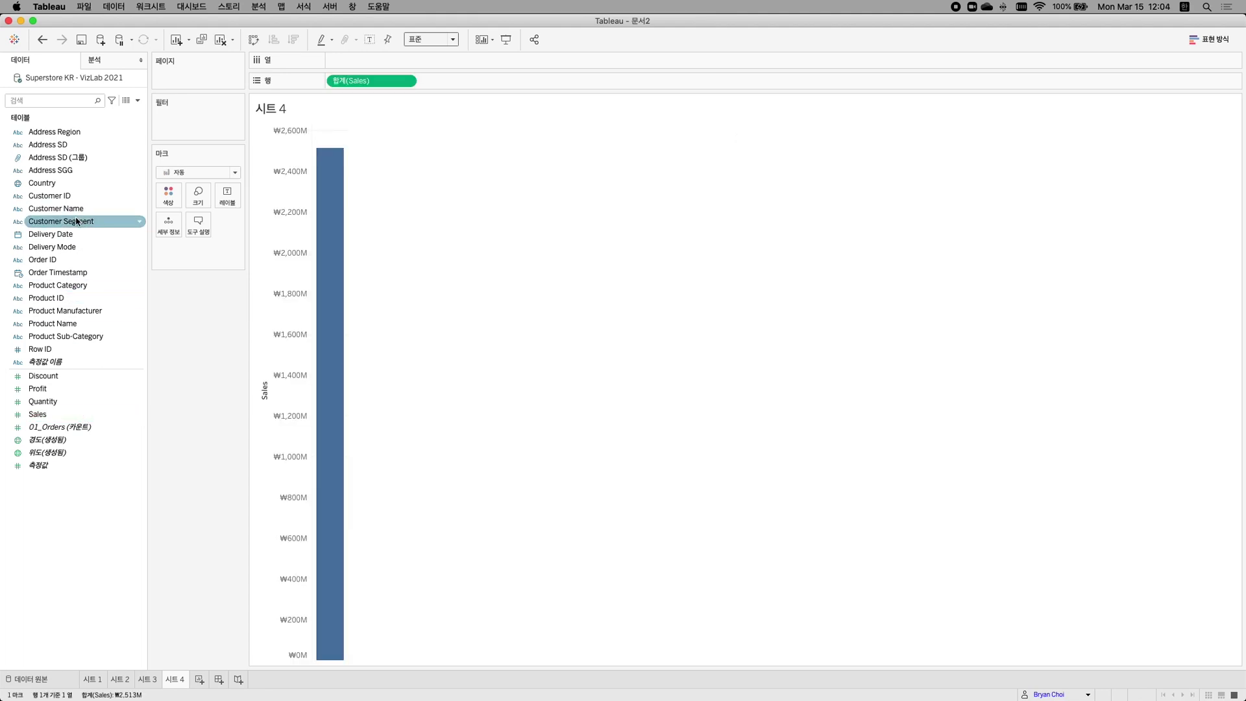
{"action": "left_click_drag", "start_coordinate": [77, 221], "coordinate": [410, 59]}
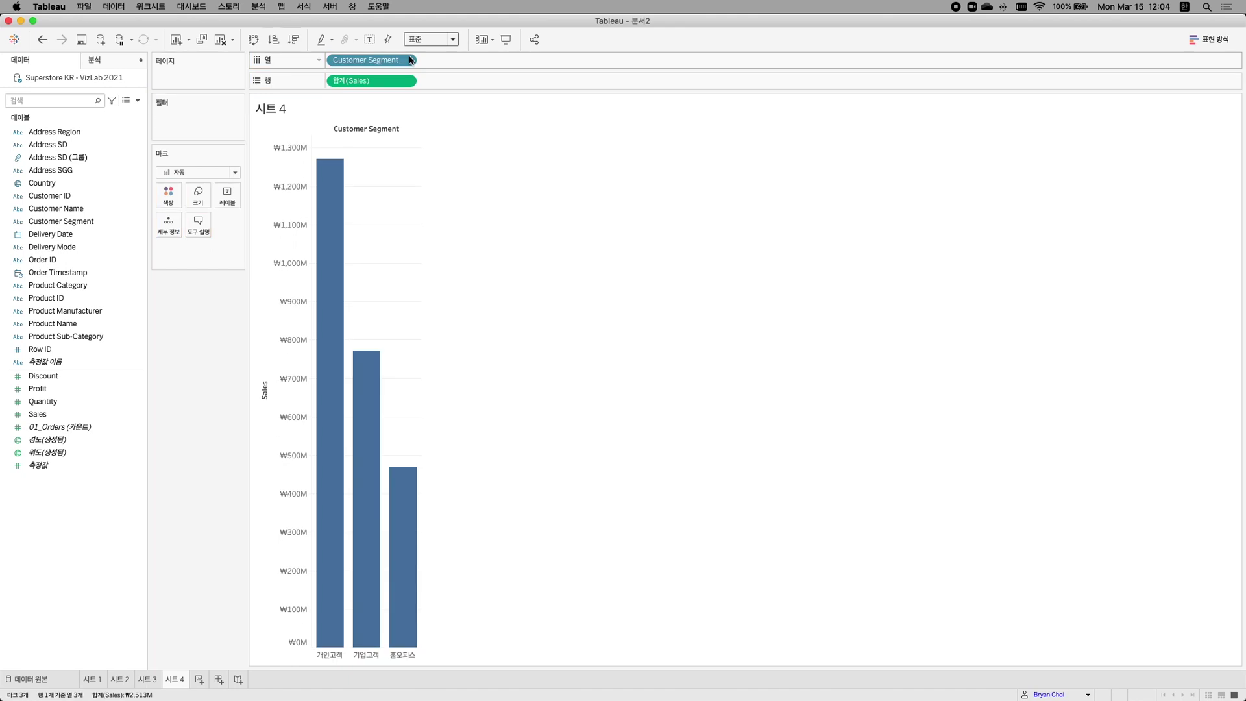
{"action": "left_click", "coordinate": [369, 39]}
{"action": "left_click", "coordinate": [419, 42]}
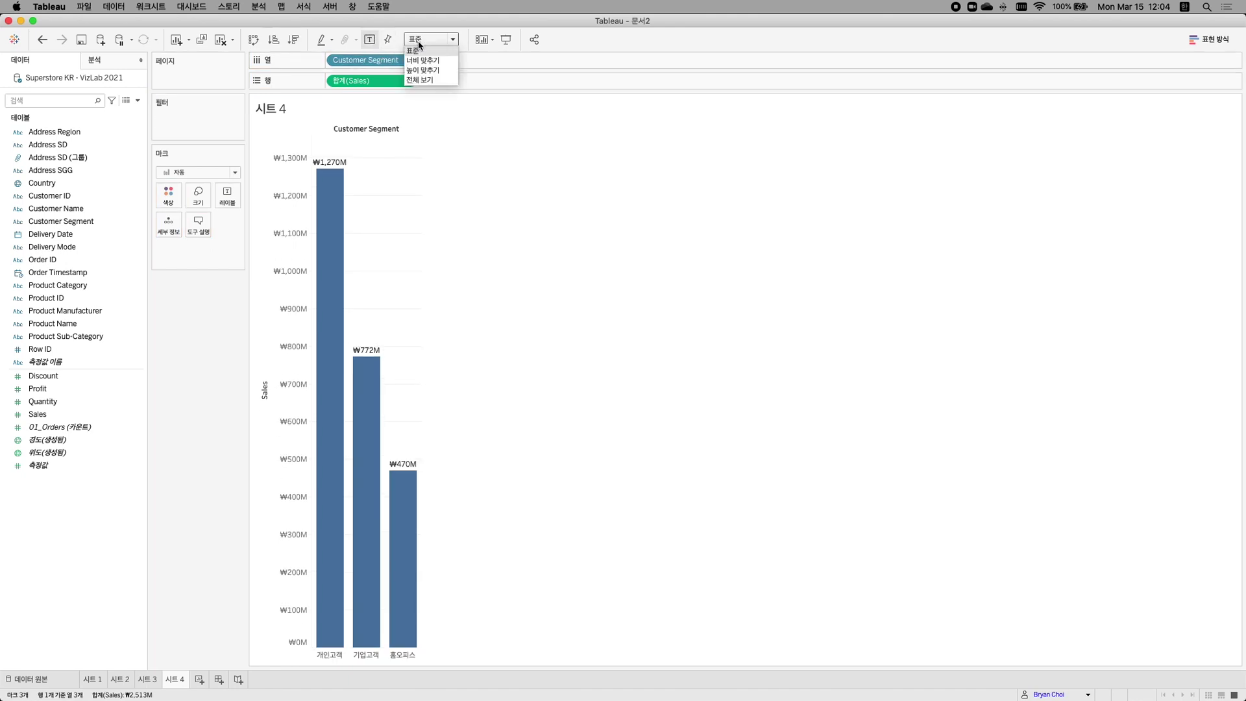
{"action": "left_click", "coordinate": [421, 79]}
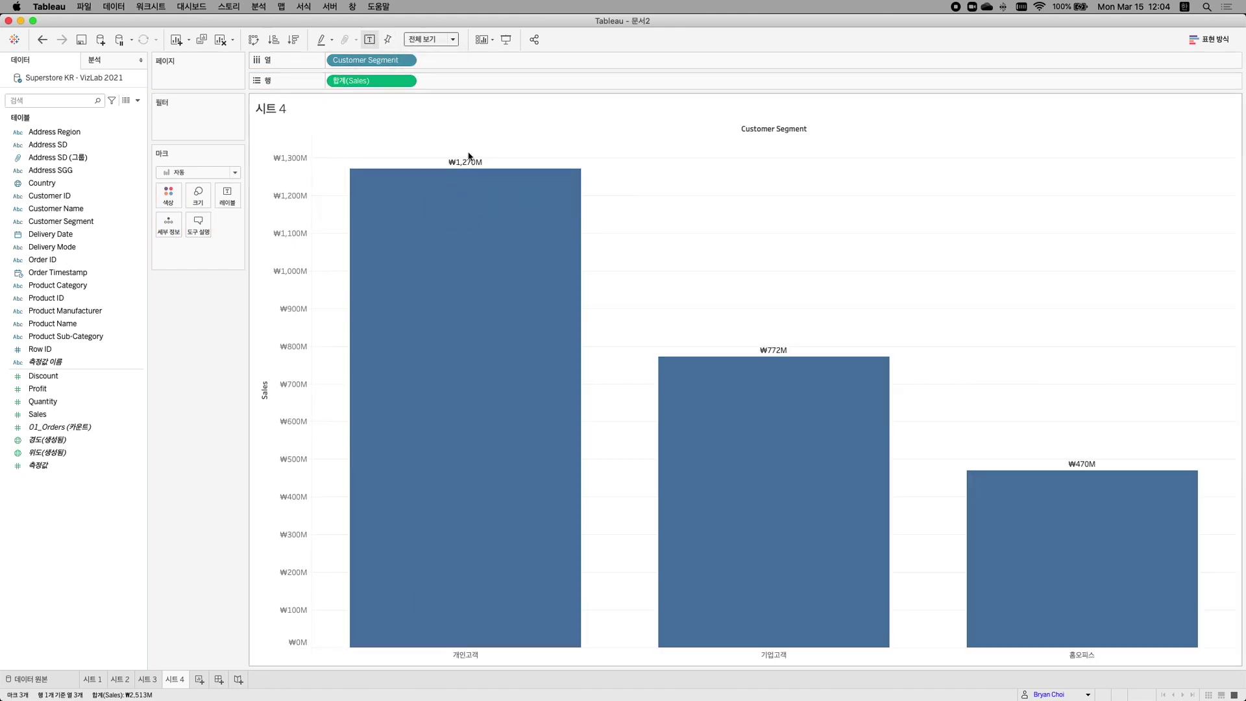
{"action": "mouse_move", "coordinate": [1123, 485]}
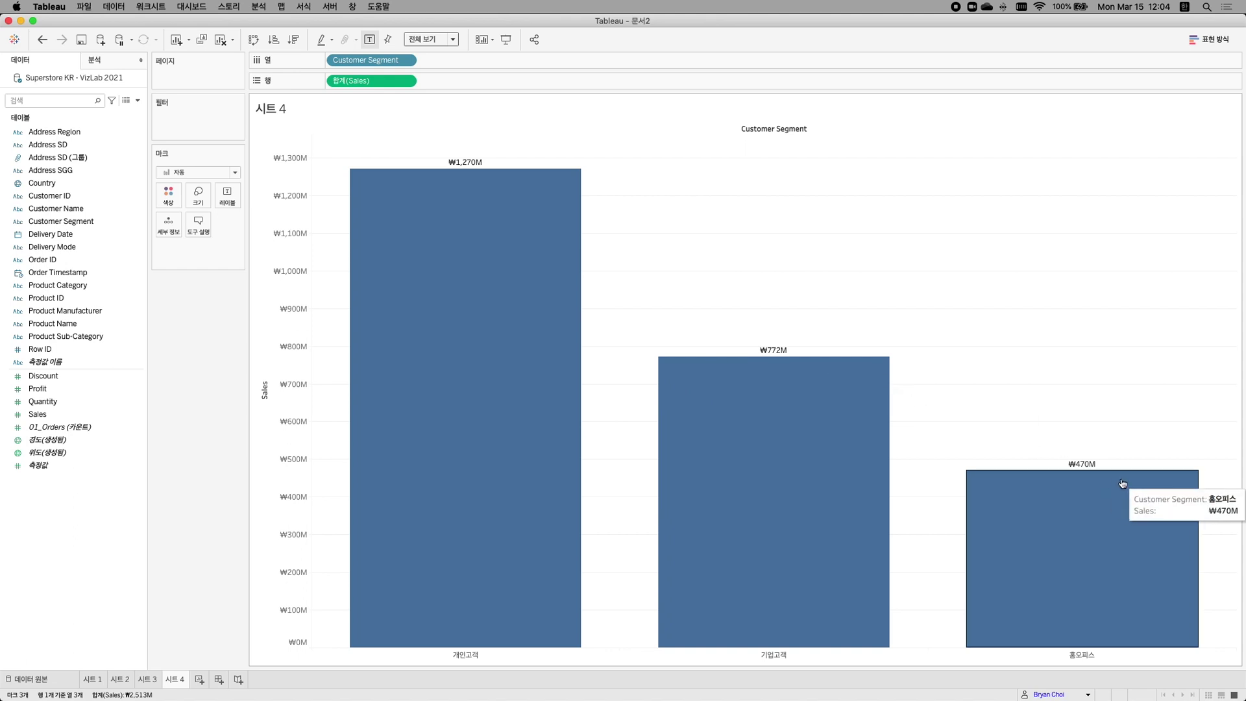
{"action": "mouse_move", "coordinate": [810, 380]}
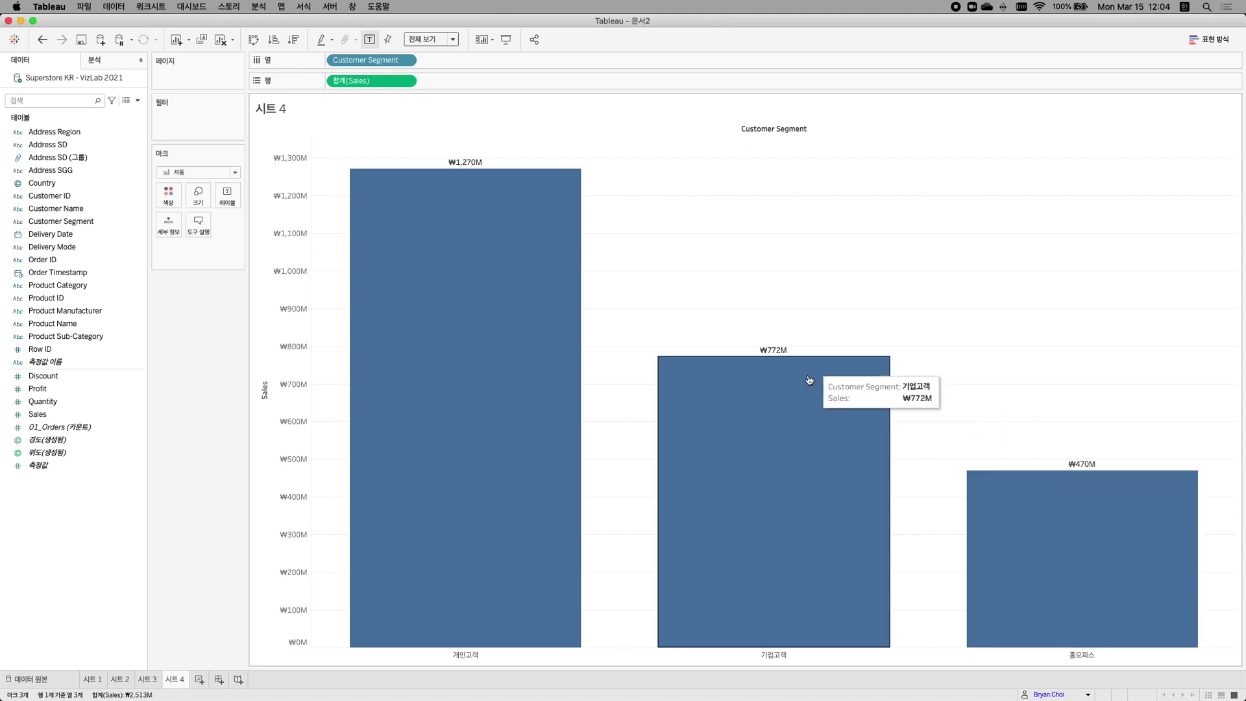
{"action": "mouse_move", "coordinate": [481, 209]}
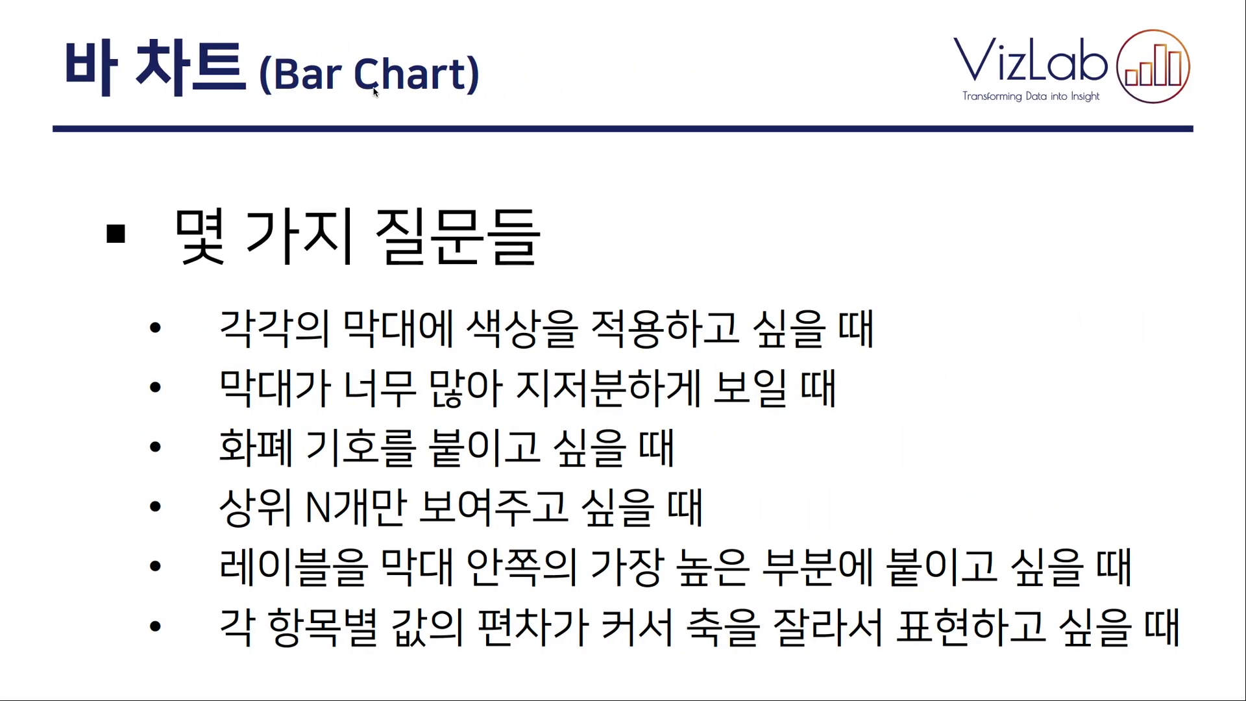
- Return to Tableau and build a horizontal bar chart of Sales by Product Name on a new sheet, sorted in descending order
{"action": "key", "text": "ctrl+Left"}
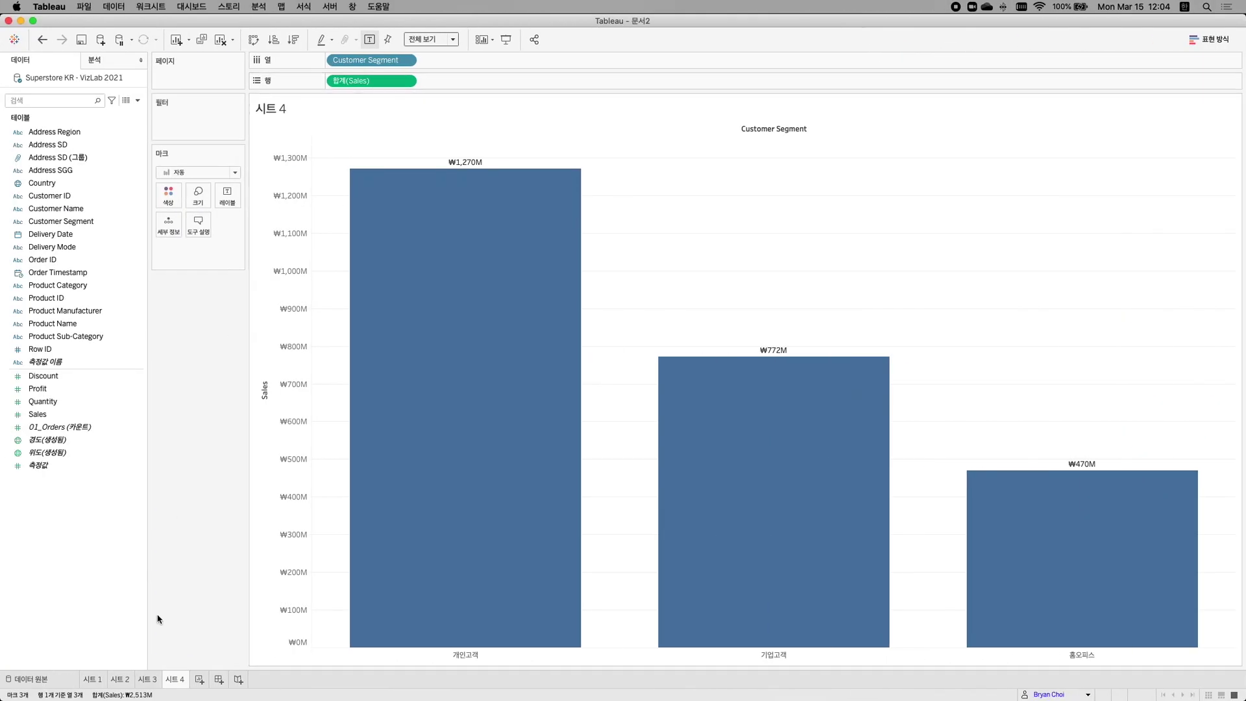
{"action": "left_click", "coordinate": [197, 680]}
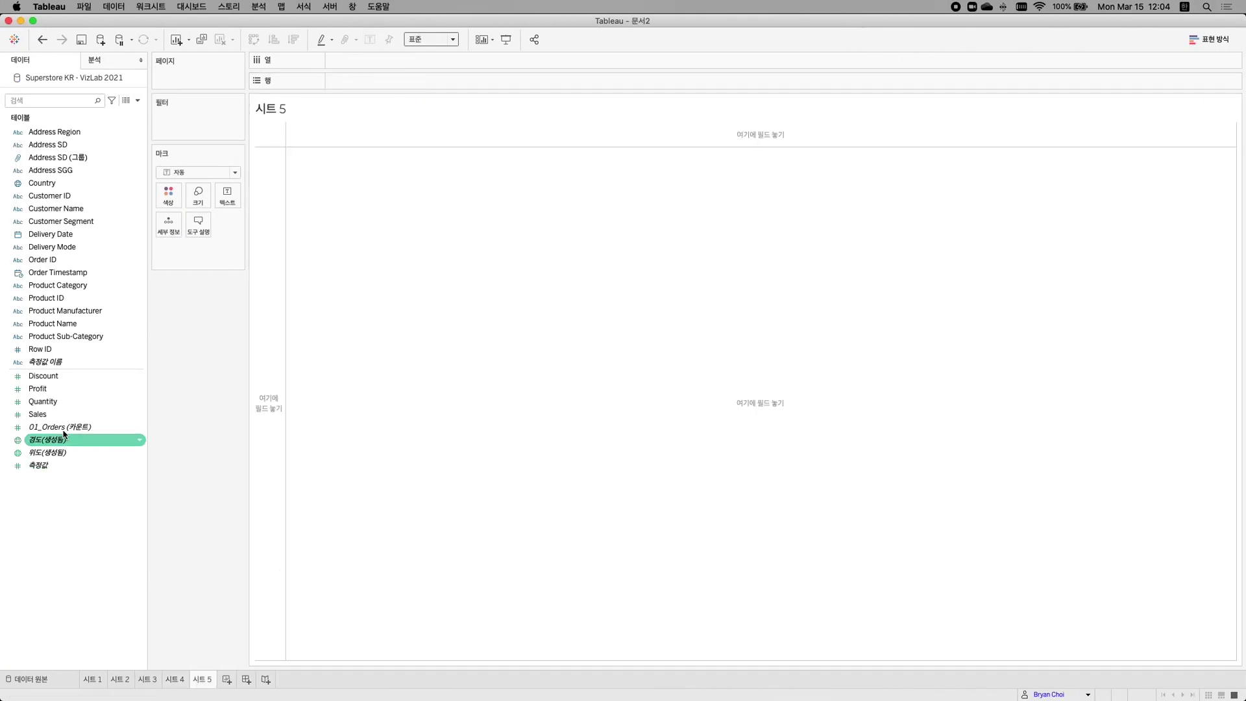
{"action": "double_click", "coordinate": [65, 418]}
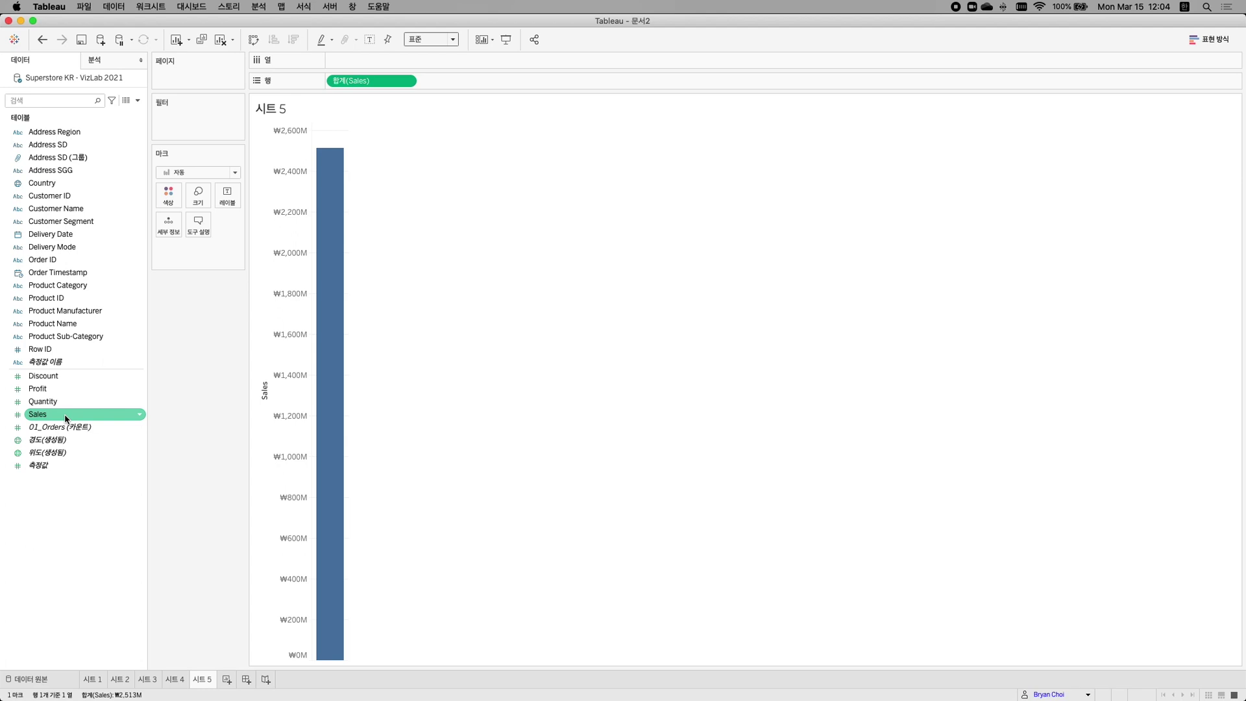
{"action": "double_click", "coordinate": [66, 325]}
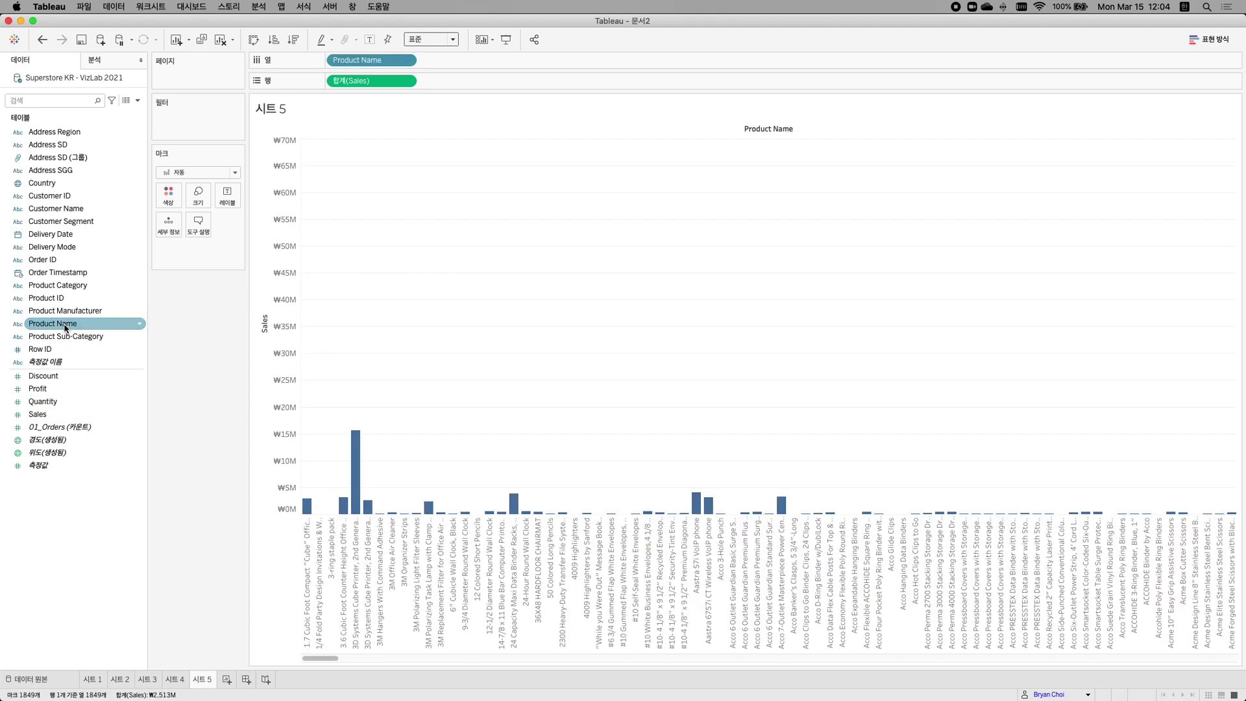
{"action": "left_click", "coordinate": [252, 39]}
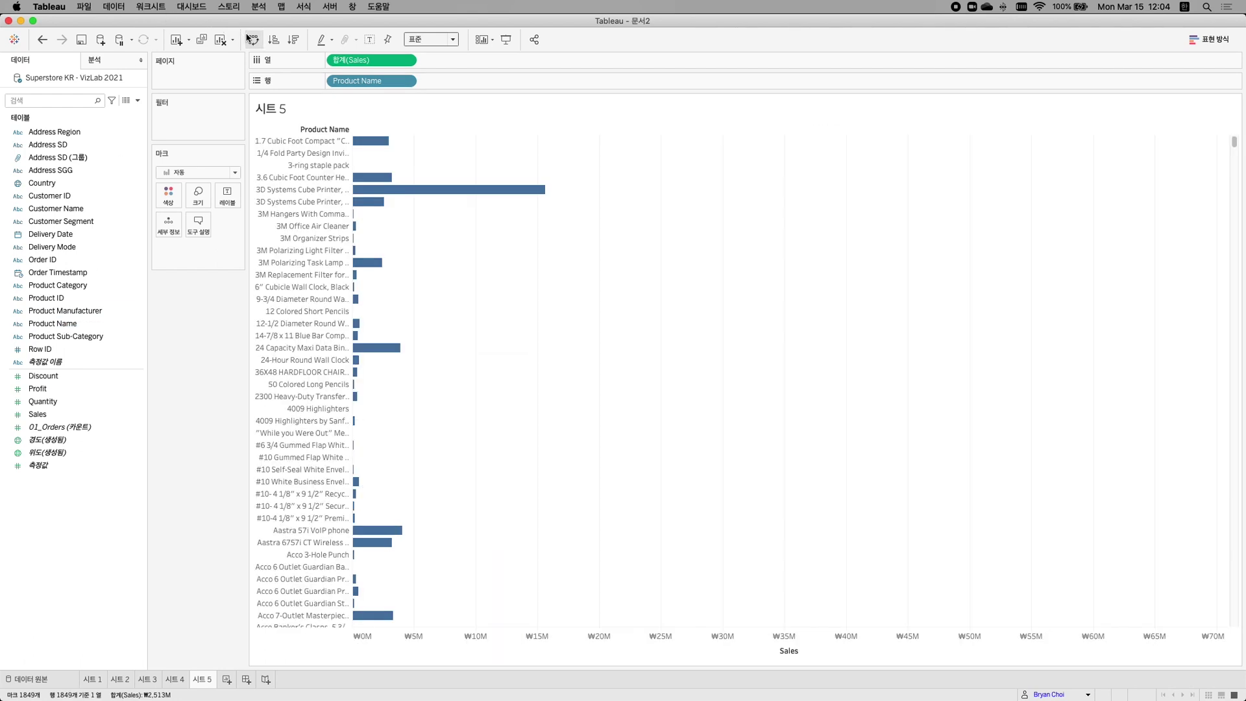
{"action": "left_click", "coordinate": [301, 38]}
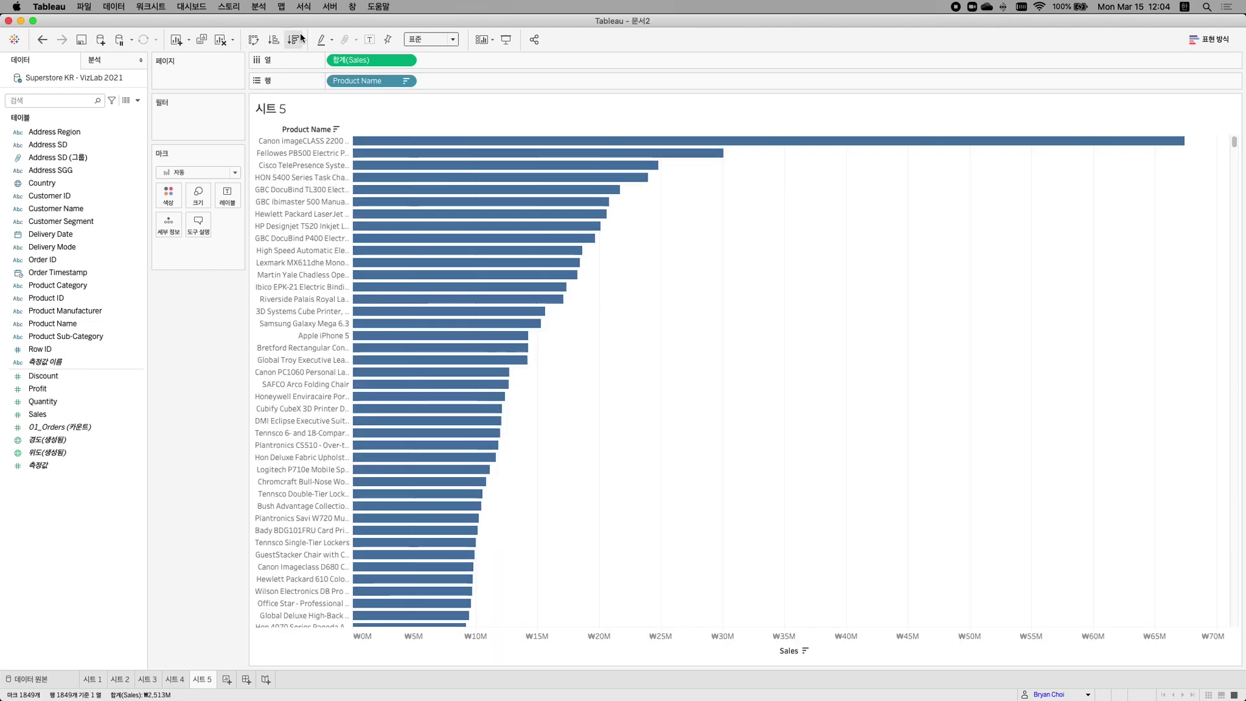
- Show value labels on the bars and keep only the first five products, from Canon imageCLASS 2200 to GBC DocuBind TL300
{"action": "left_click", "coordinate": [369, 40]}
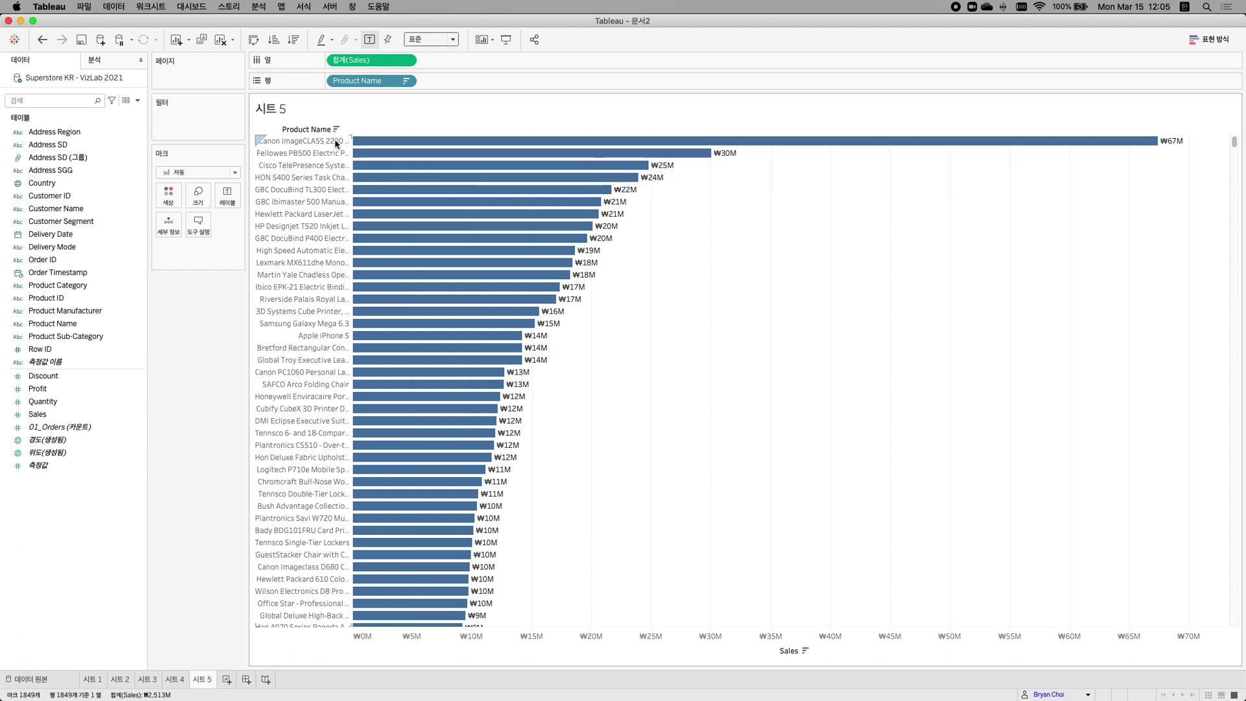
{"action": "left_click", "coordinate": [289, 143]}
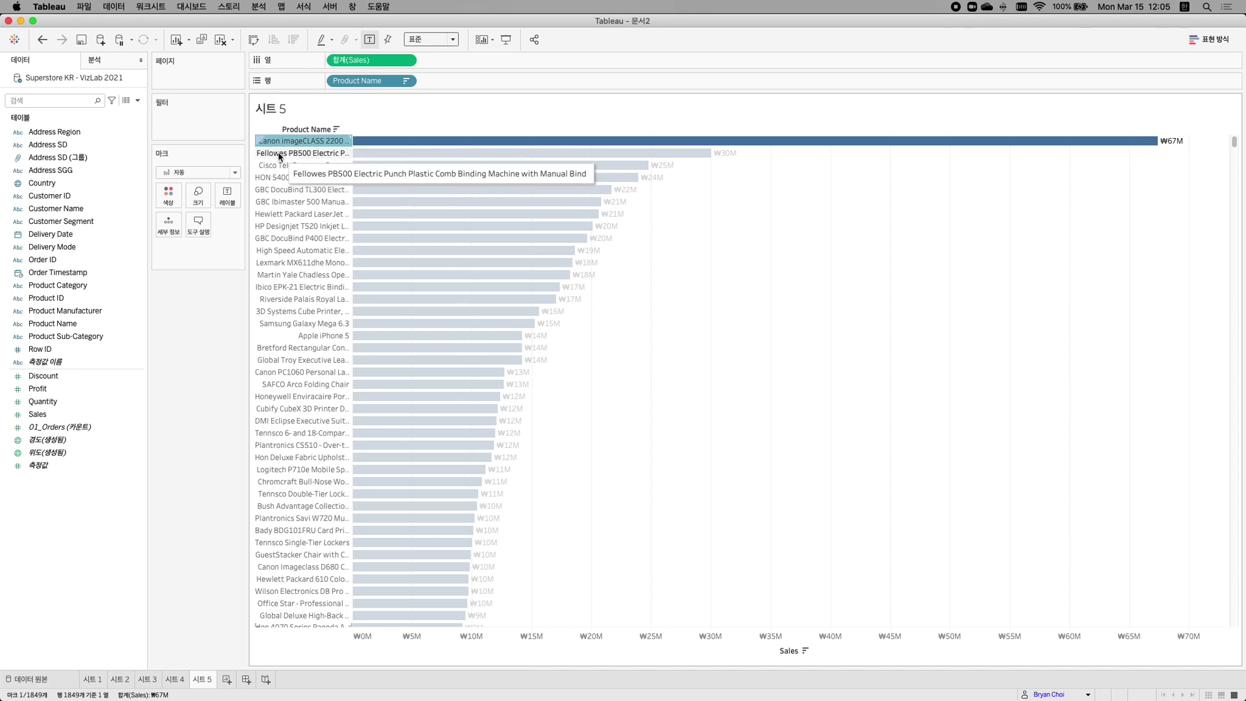
{"action": "left_click", "coordinate": [279, 155], "text": "super"}
{"action": "left_click", "coordinate": [269, 167], "text": "super"}
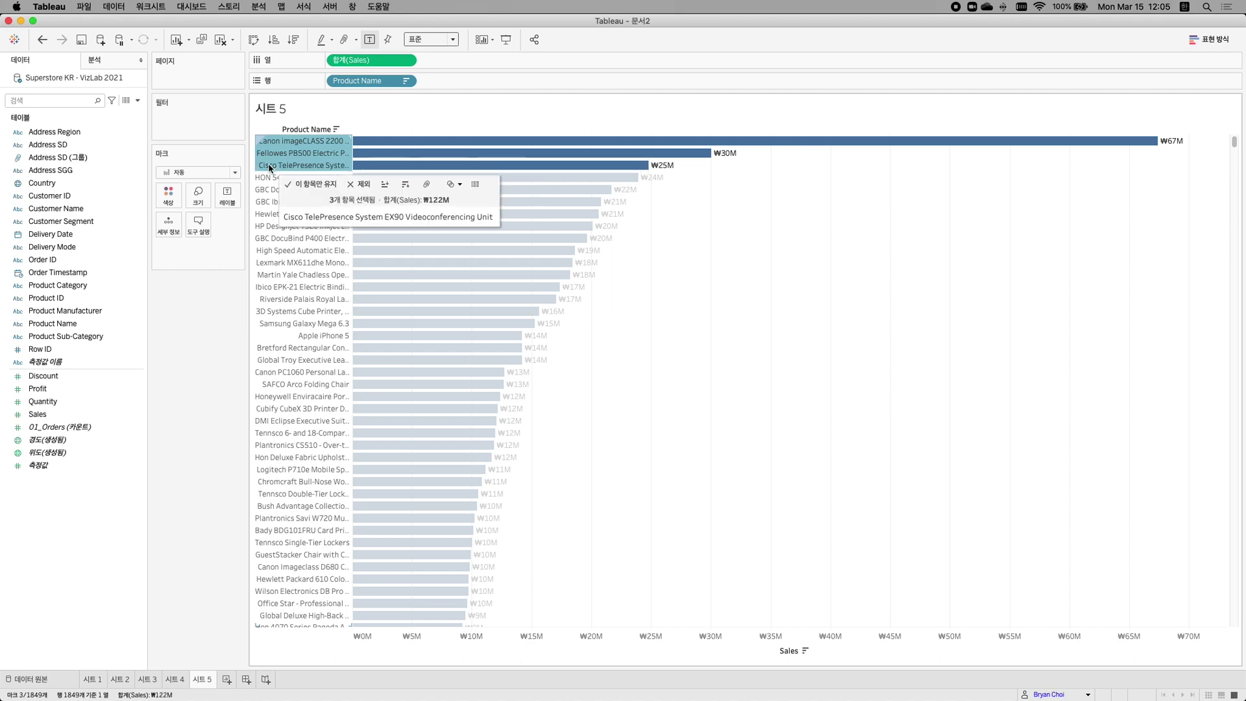
{"action": "left_click", "coordinate": [260, 179], "text": "super"}
{"action": "left_click", "coordinate": [258, 191], "text": "super"}
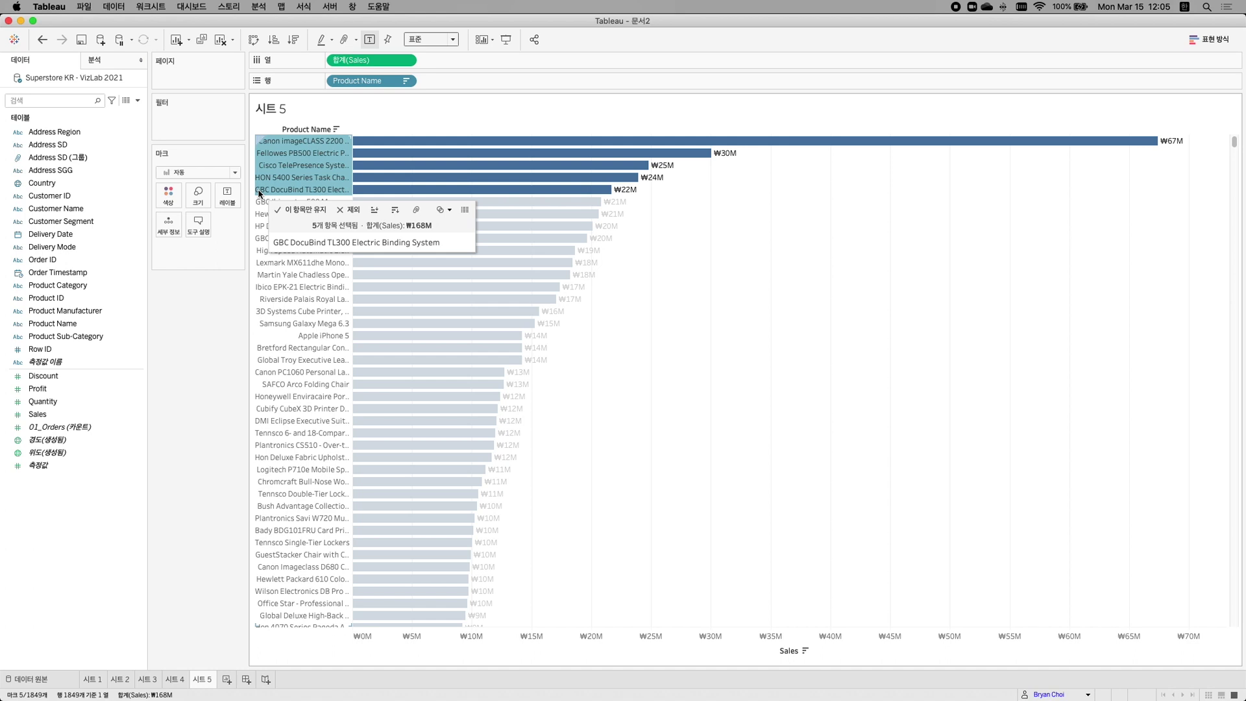
{"action": "left_click", "coordinate": [301, 211]}
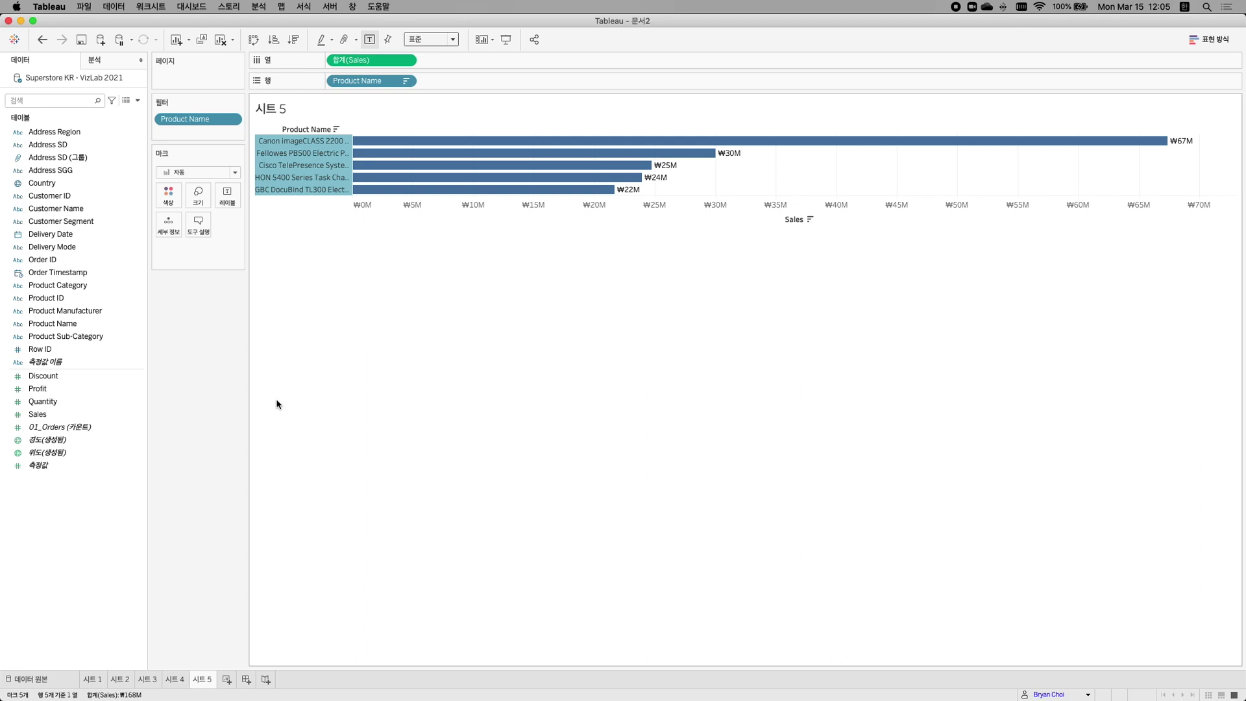
{"action": "left_click", "coordinate": [331, 360]}
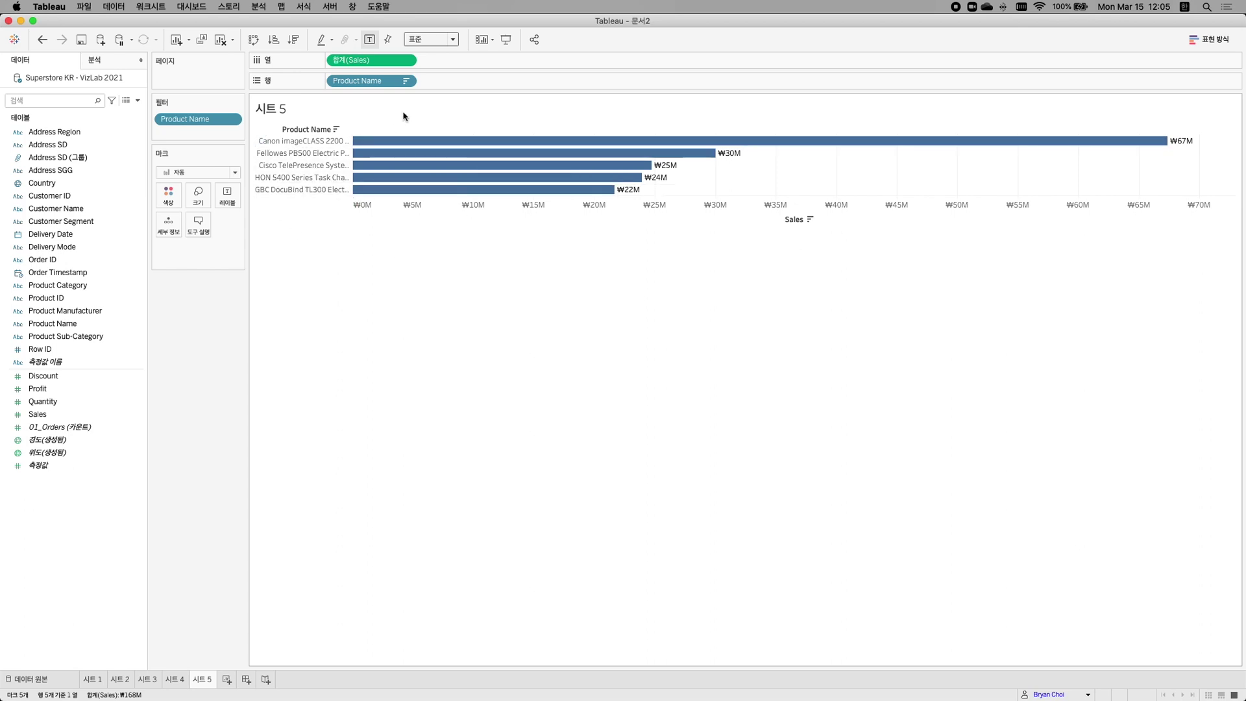
- Fit the five-product bar chart to the entire view, leaving no product selected
{"action": "left_click", "coordinate": [431, 40]}
{"action": "left_click", "coordinate": [423, 80]}
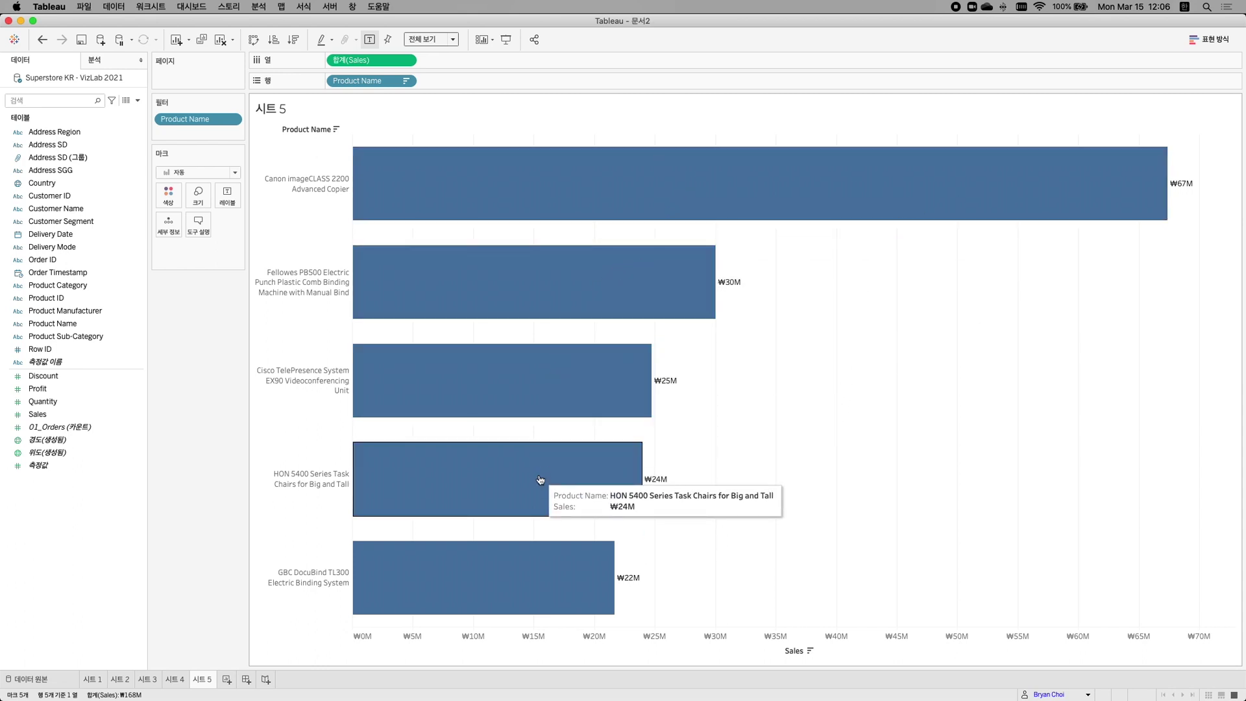
{"action": "left_click", "coordinate": [299, 294]}
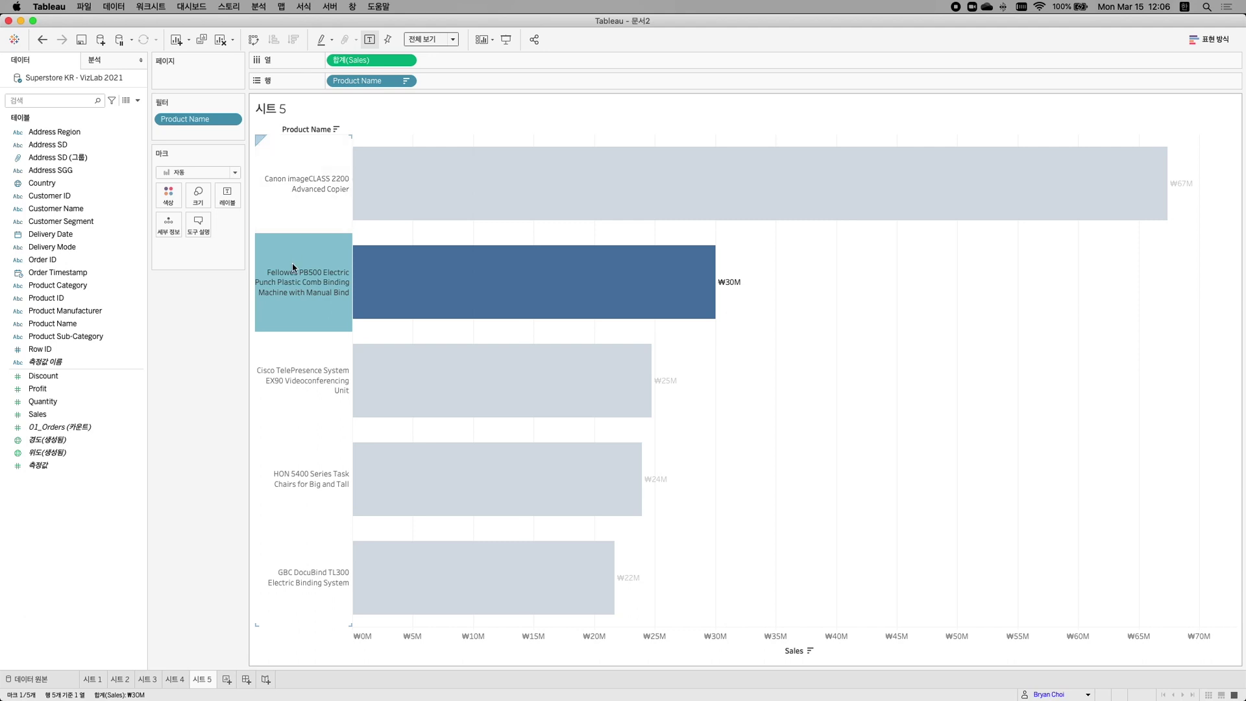
{"action": "mouse_move", "coordinate": [293, 266]}
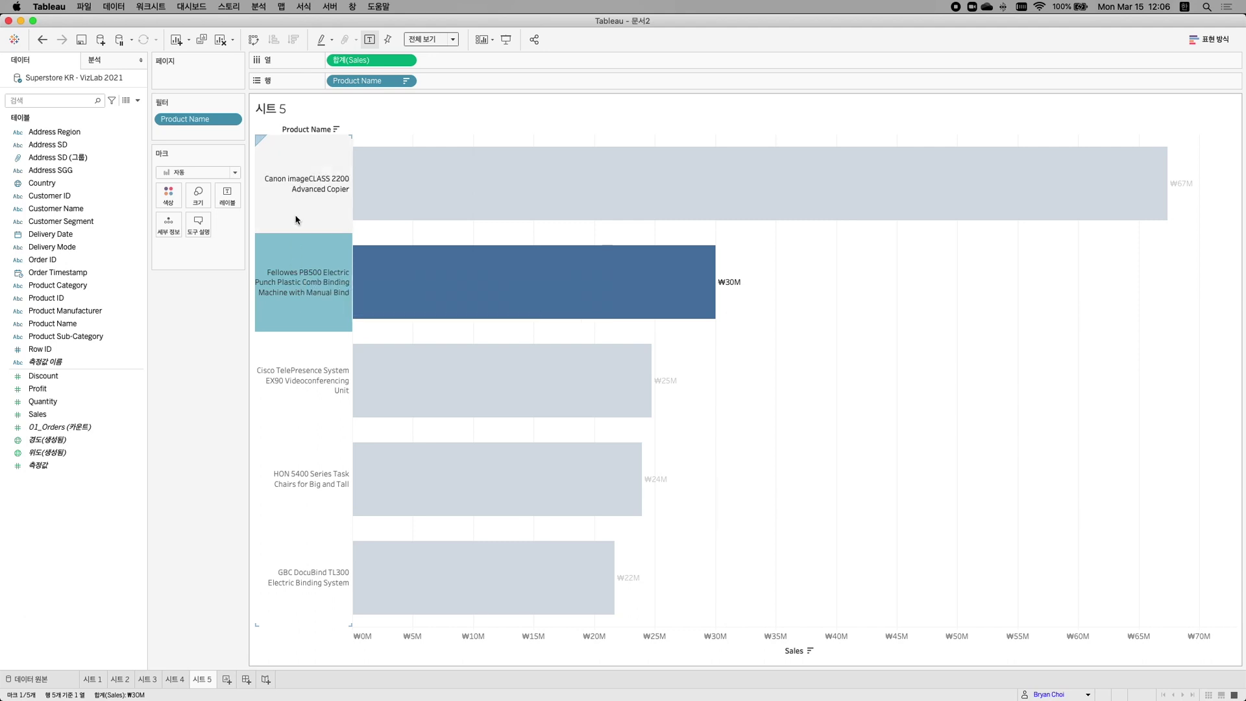
{"action": "left_click", "coordinate": [731, 354]}
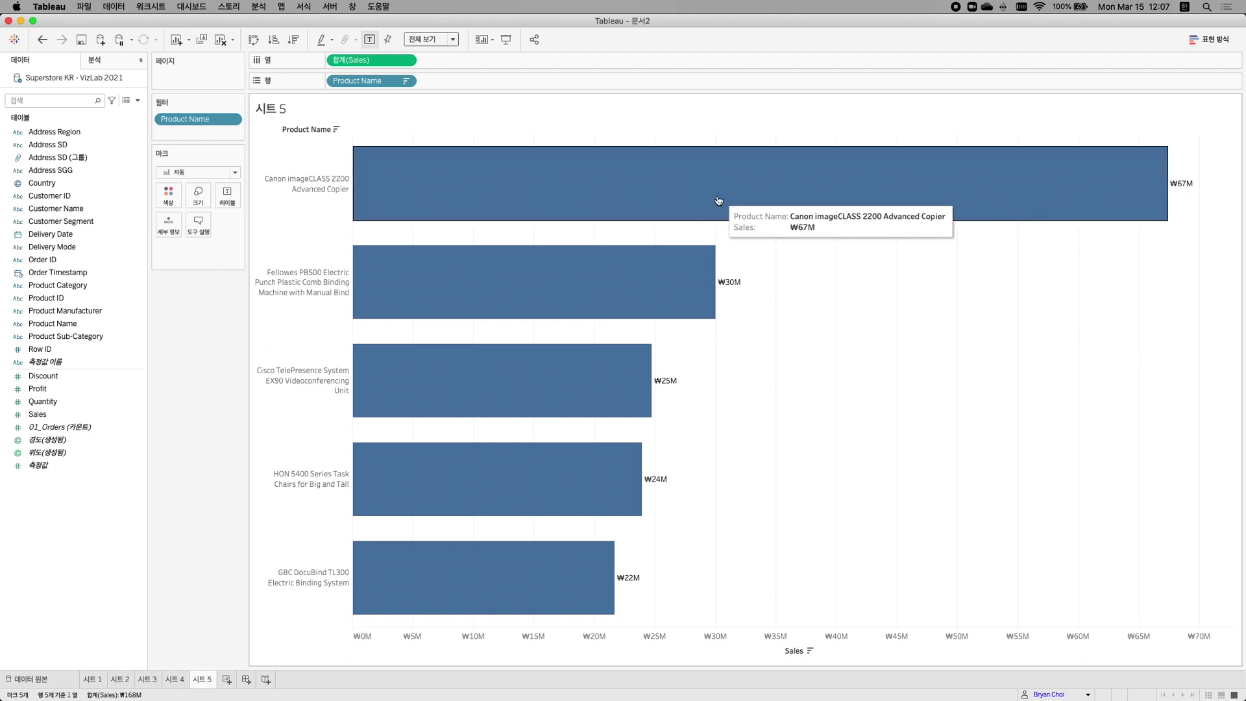
{"action": "mouse_move", "coordinate": [679, 260]}
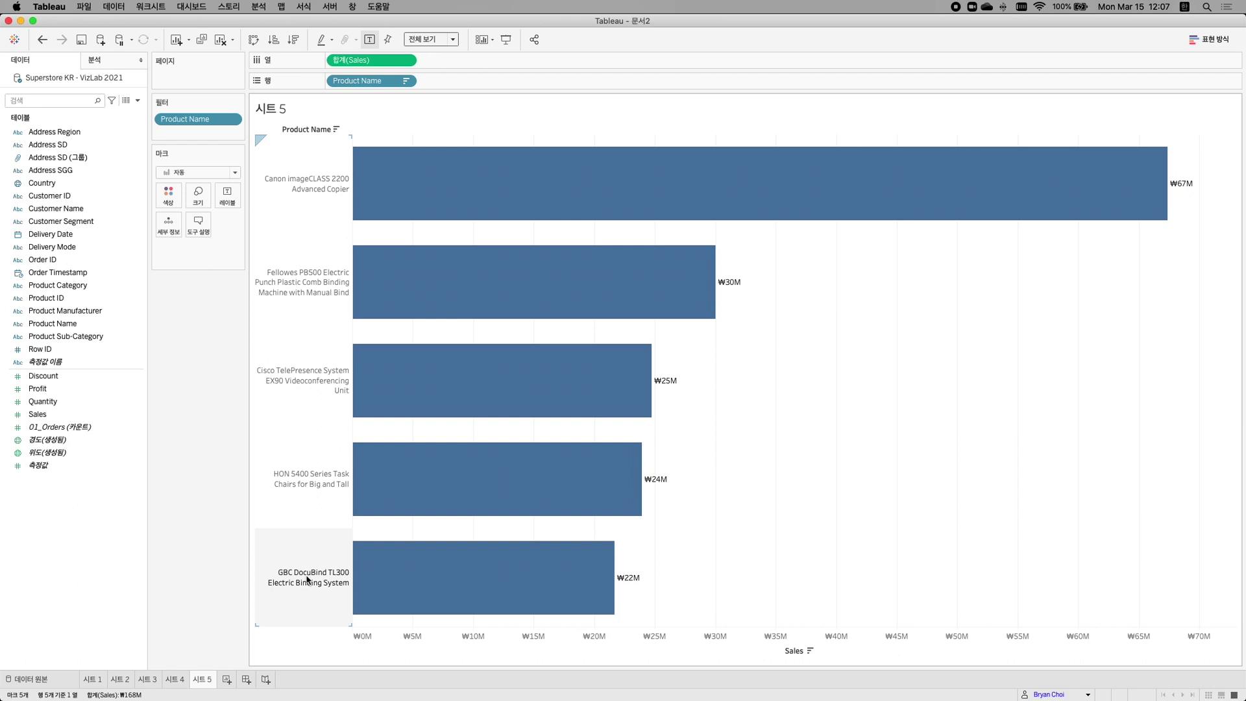
- Duplicate the worksheet 시트 5, compare it with the copy and open the copy 시트 5 (2)
{"action": "right_click", "coordinate": [213, 688]}
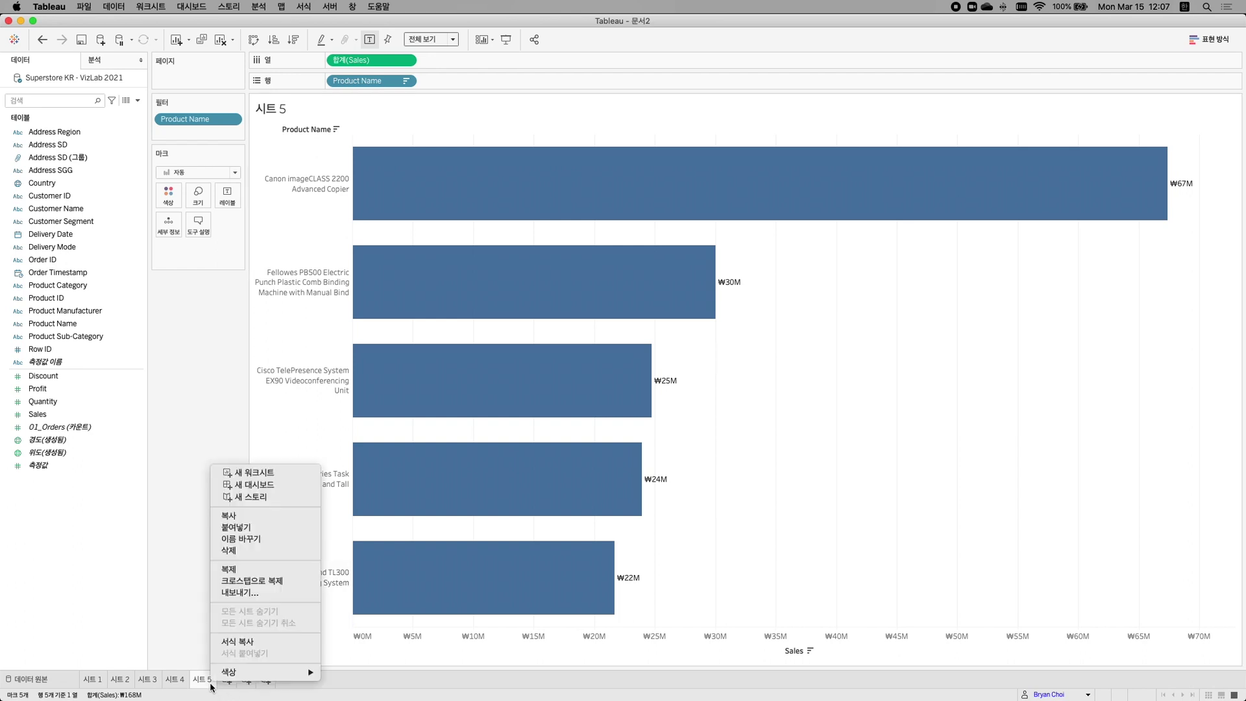
{"action": "left_click", "coordinate": [249, 569]}
{"action": "left_click", "coordinate": [202, 680]}
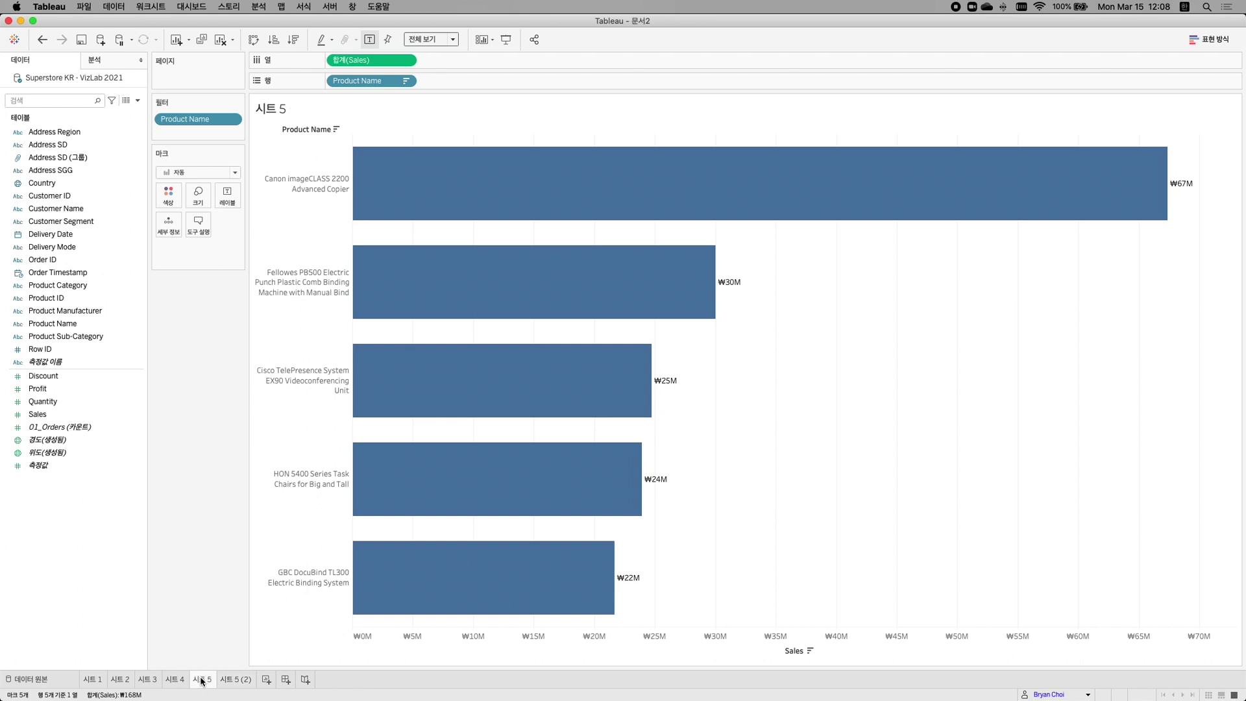
{"action": "left_click", "coordinate": [230, 681]}
{"action": "left_click", "coordinate": [210, 683]}
{"action": "left_click", "coordinate": [234, 679]}
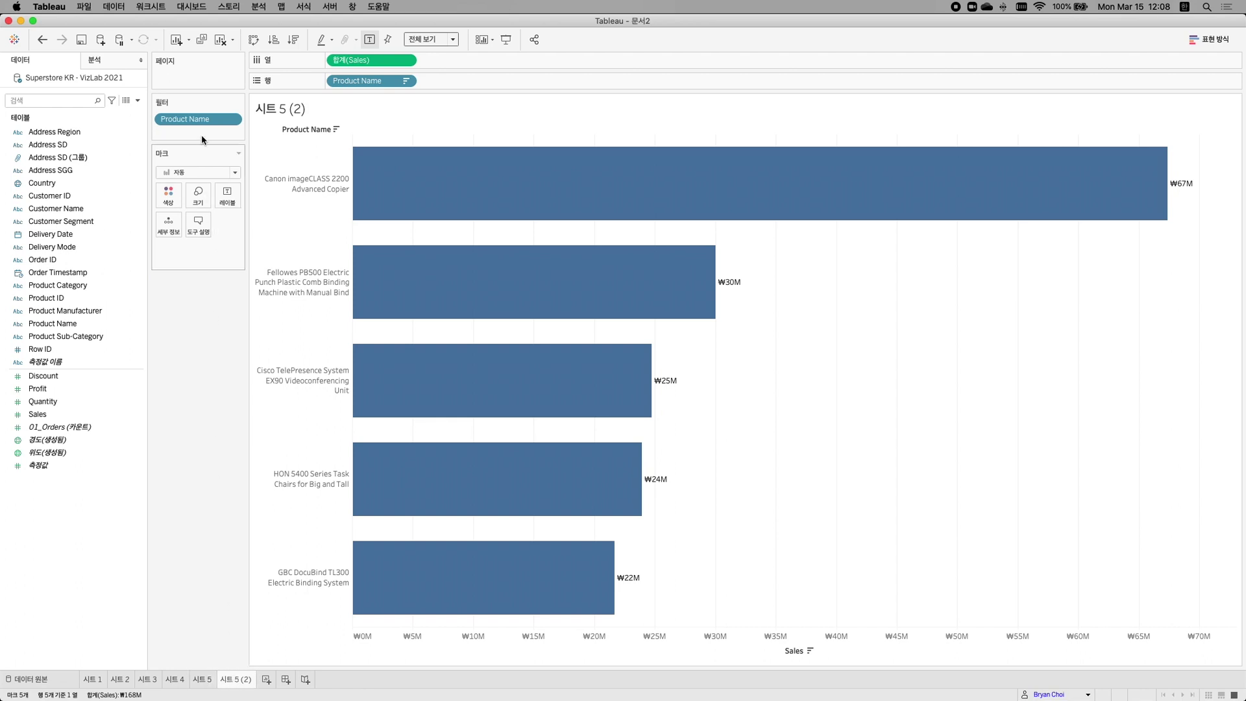
- Remove the Product Name filter from the duplicated sheet and set its fit to 표준
{"action": "left_click_drag", "start_coordinate": [198, 119], "coordinate": [186, 348]}
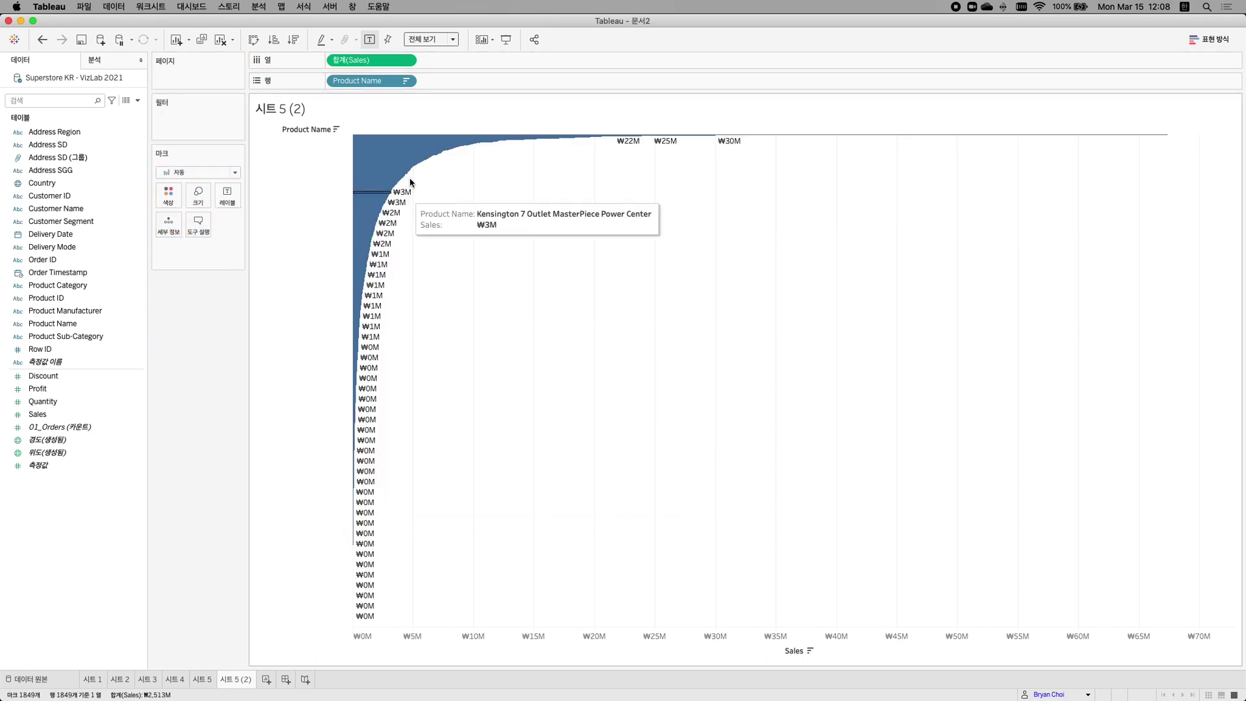
{"action": "left_click", "coordinate": [426, 40]}
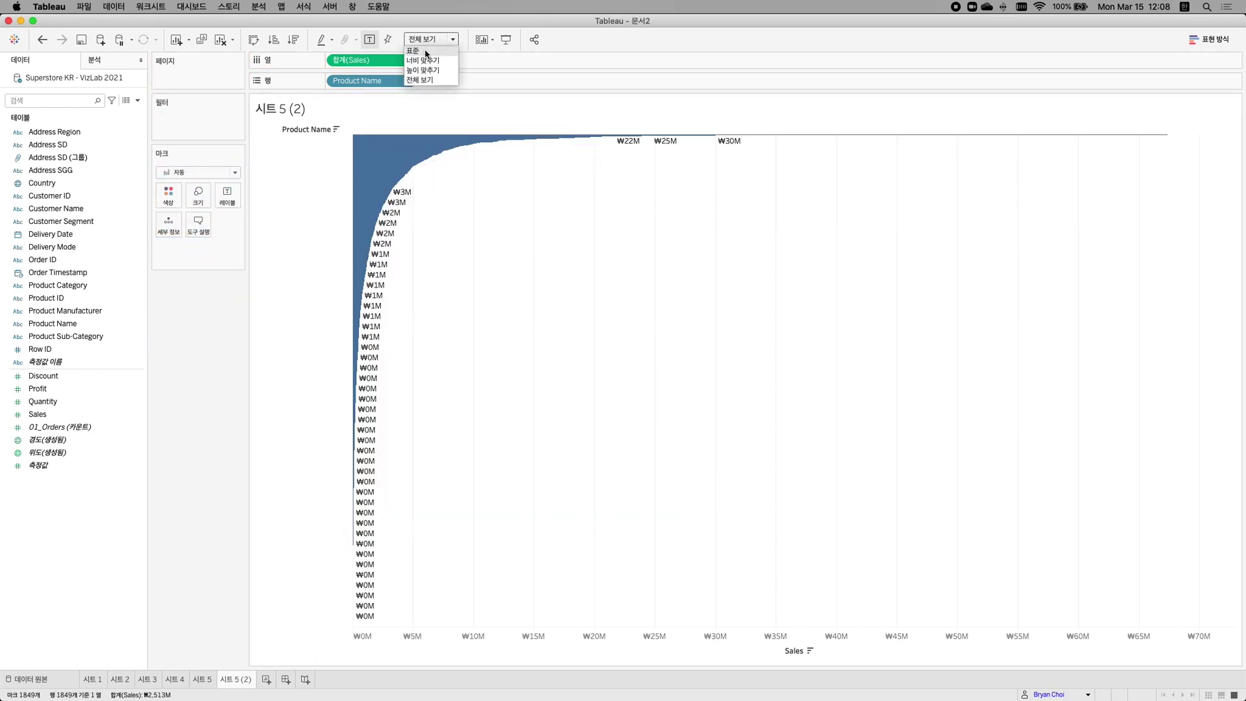
{"action": "left_click", "coordinate": [426, 51]}
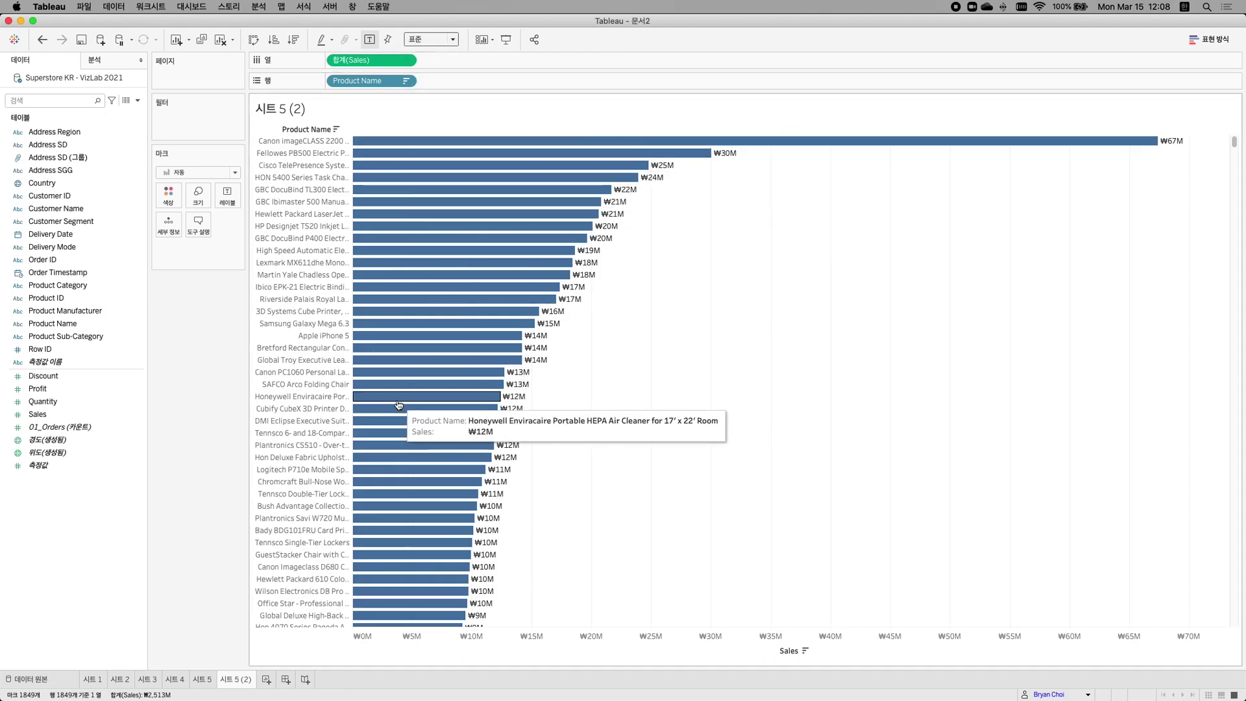
- Filter Product Name with all values in use, limited by field to the top (상위) 5 by the sum (합계) of Sales
{"action": "left_click", "coordinate": [56, 324]}
{"action": "mouse_move", "coordinate": [55, 330]}
{"action": "left_mouse_down"}
{"action": "mouse_move", "coordinate": [183, 148]}
{"action": "mouse_move", "coordinate": [196, 116]}
{"action": "mouse_move", "coordinate": [183, 119]}
{"action": "left_mouse_up"}
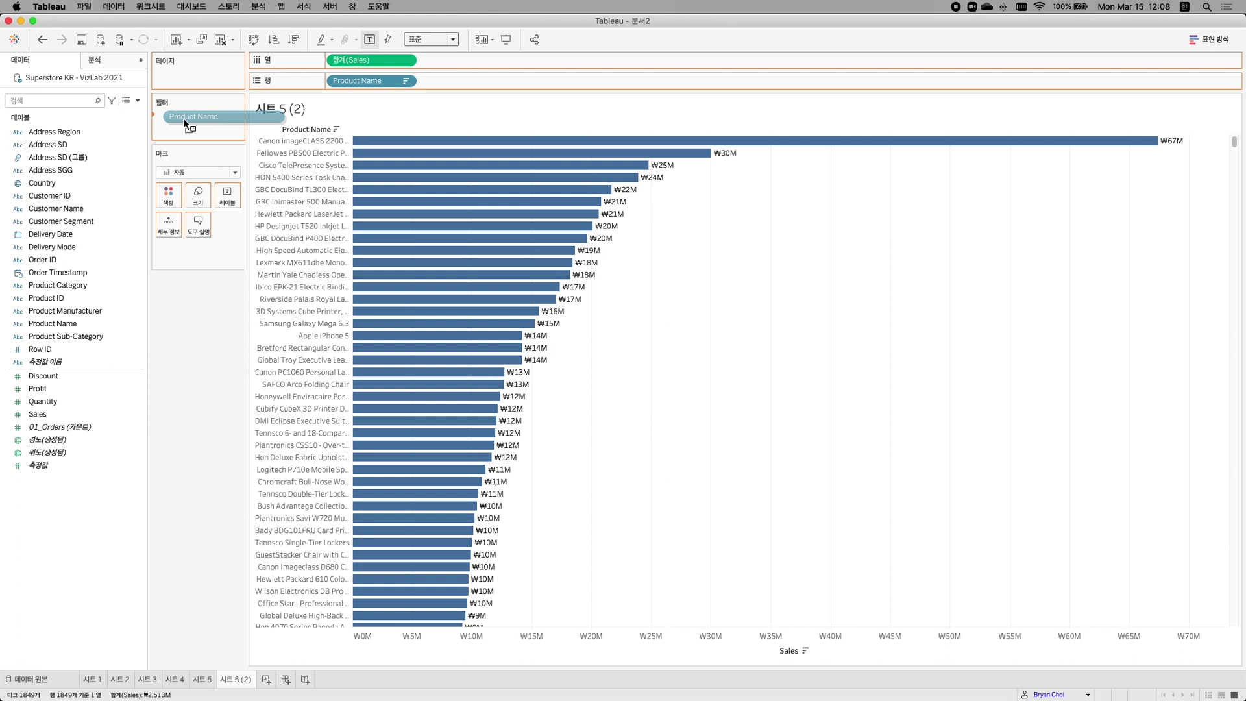
{"action": "left_click_drag", "start_coordinate": [183, 118], "coordinate": [182, 117]}
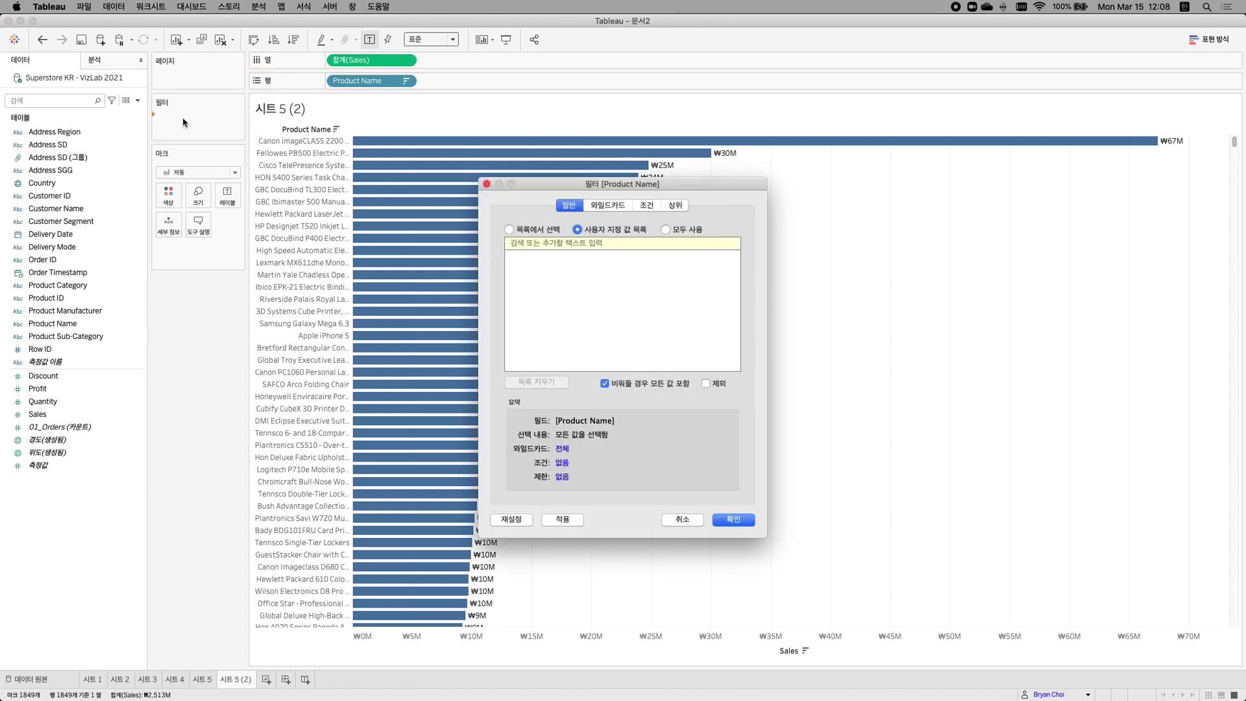
{"action": "left_click", "coordinate": [665, 230]}
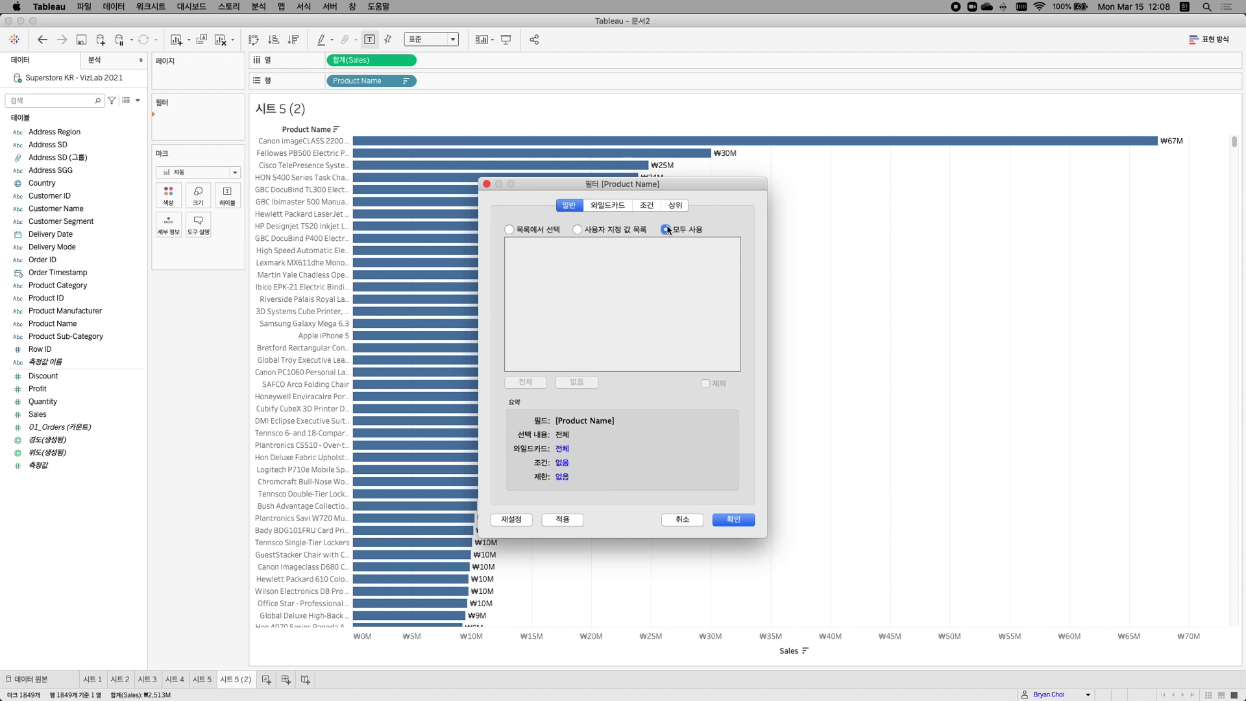
{"action": "left_click", "coordinate": [675, 210]}
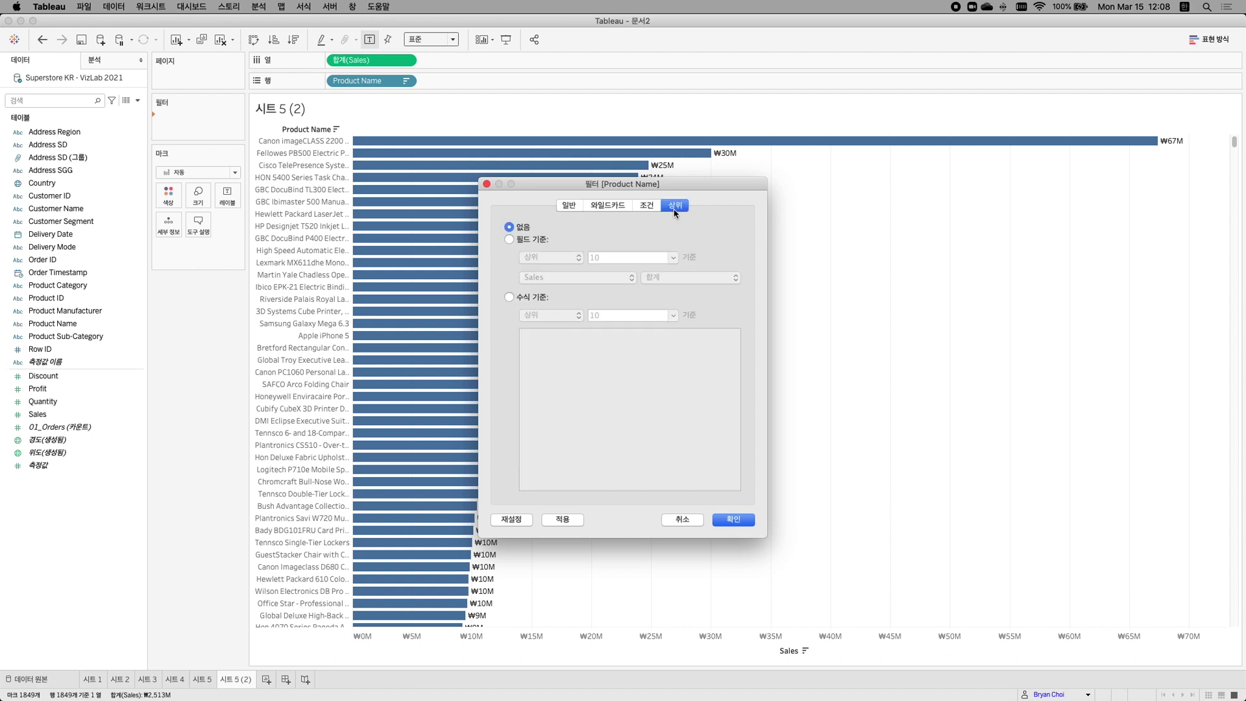
{"action": "left_click", "coordinate": [540, 240]}
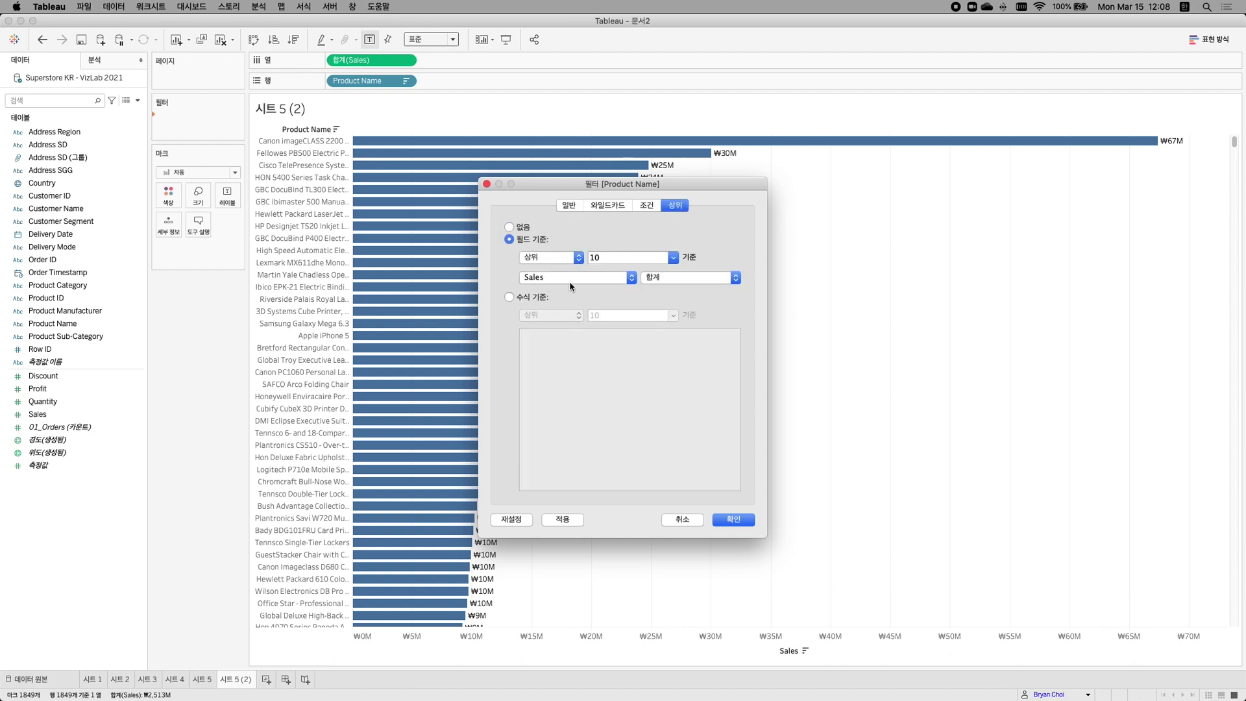
{"action": "left_click", "coordinate": [613, 259]}
{"action": "type", "text": "5"}
{"action": "left_click", "coordinate": [735, 521]}
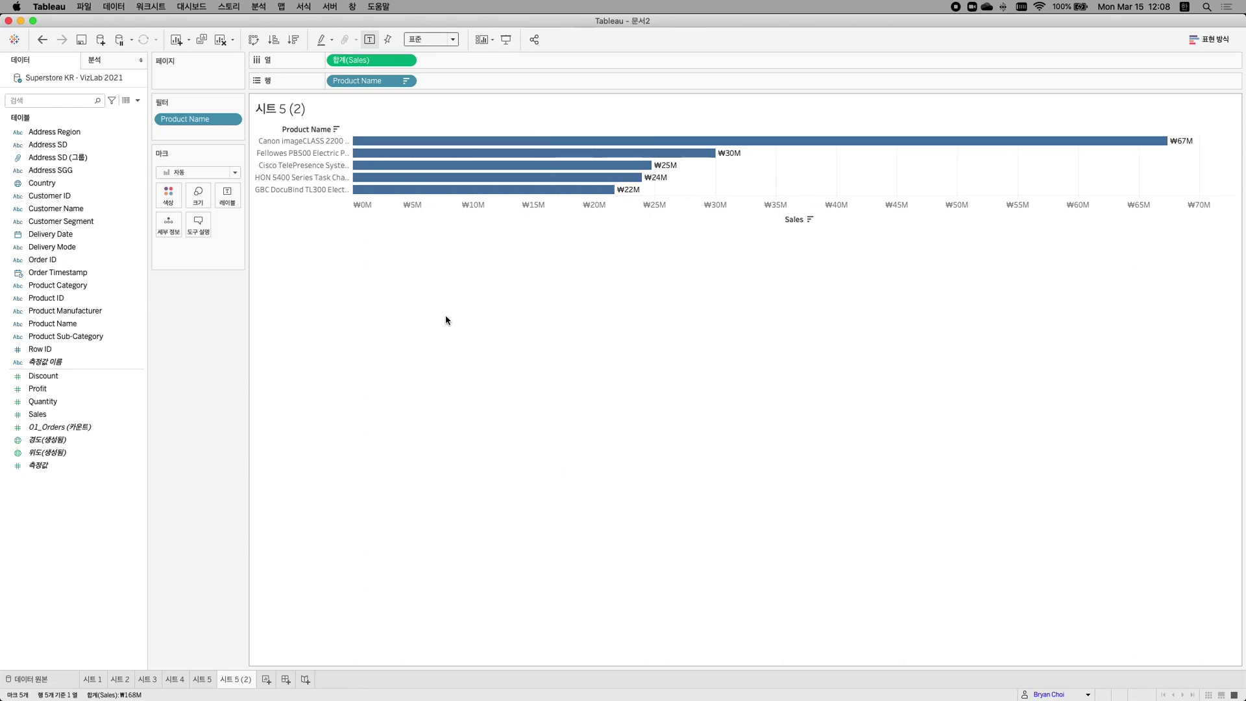
- Fit the top 5 chart to the entire view and compare it with the chart on 시트 5
{"action": "left_click", "coordinate": [421, 41]}
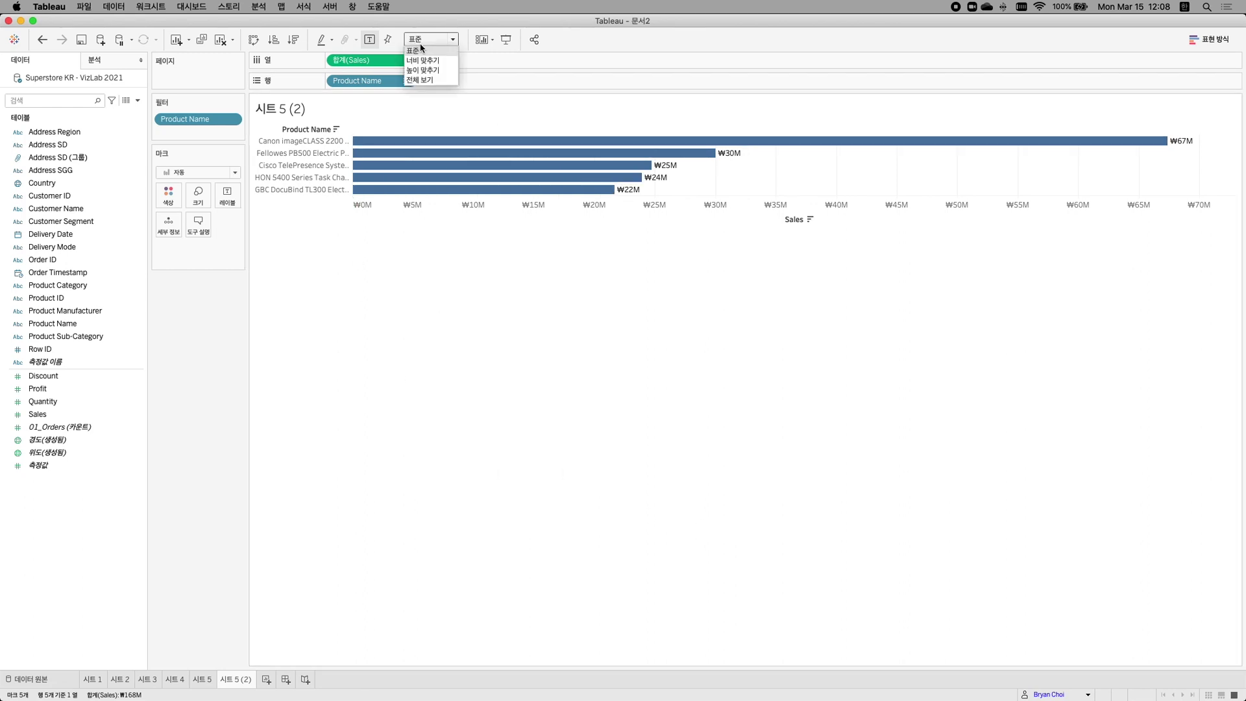
{"action": "left_click", "coordinate": [412, 80]}
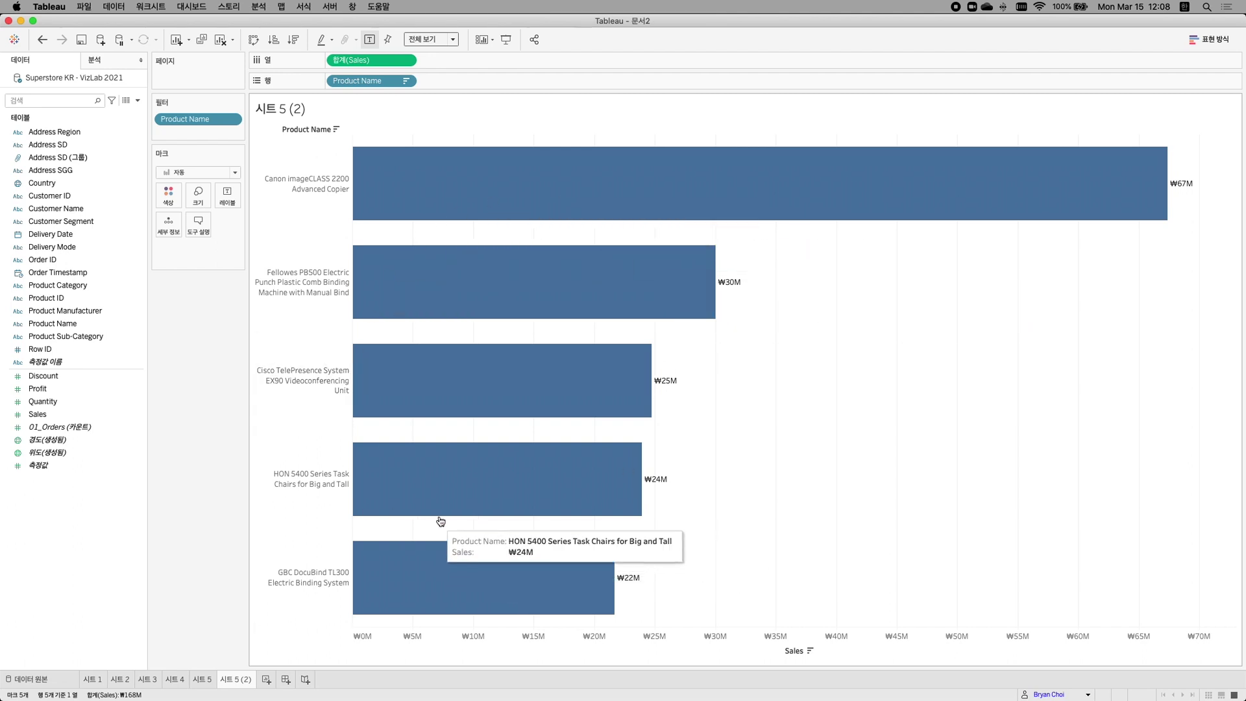
{"action": "left_click", "coordinate": [200, 685]}
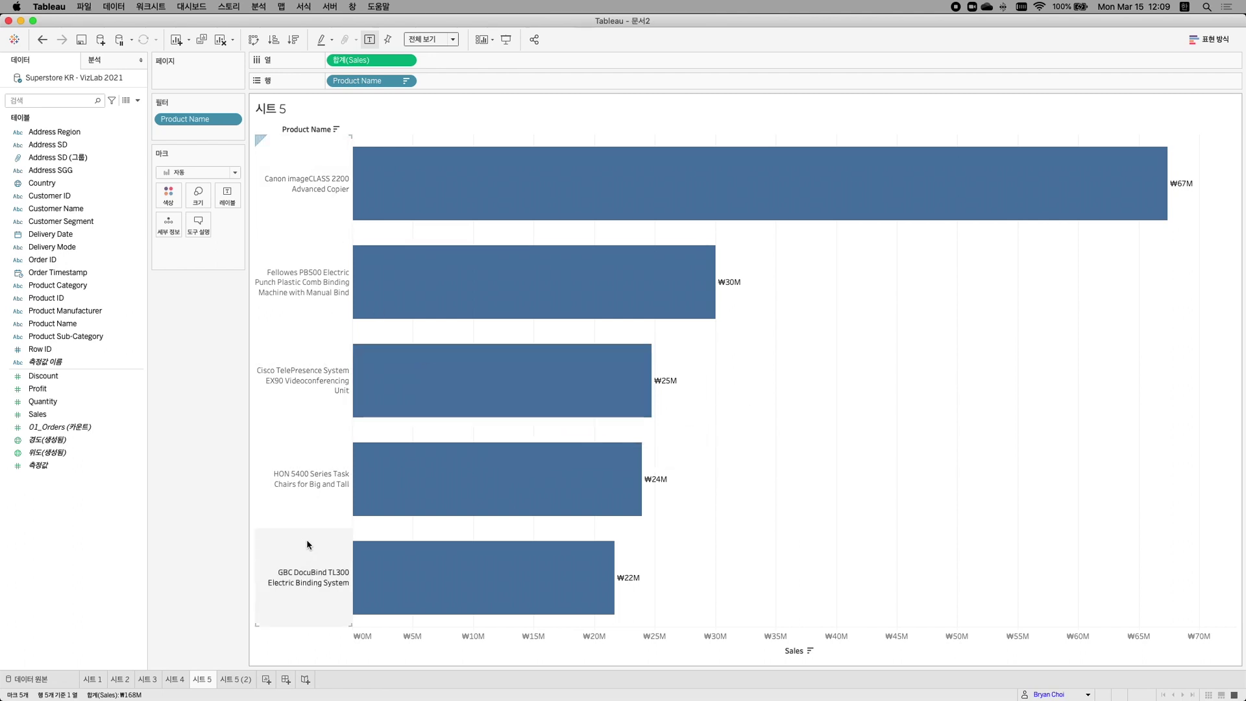
{"action": "left_click", "coordinate": [236, 680]}
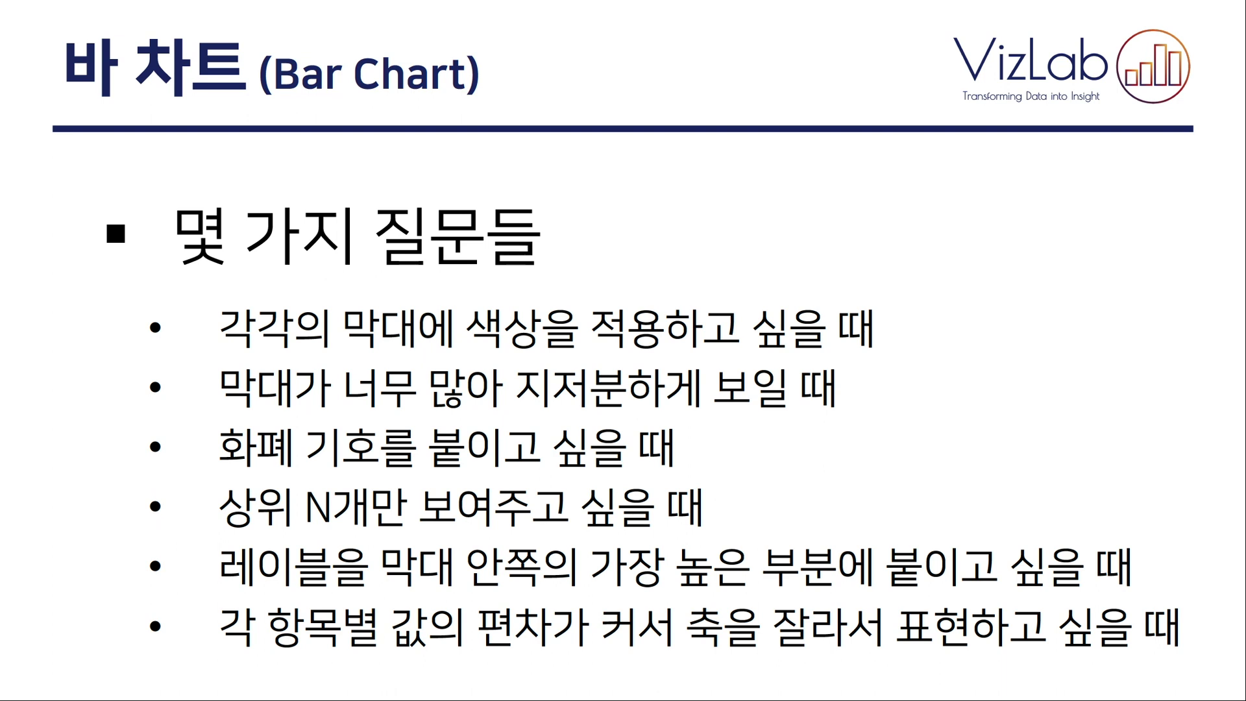
- Return to Tableau and build a vertical bar chart of Sales by Product Category on a new sheet
{"action": "key", "text": "ctrl+Left"}
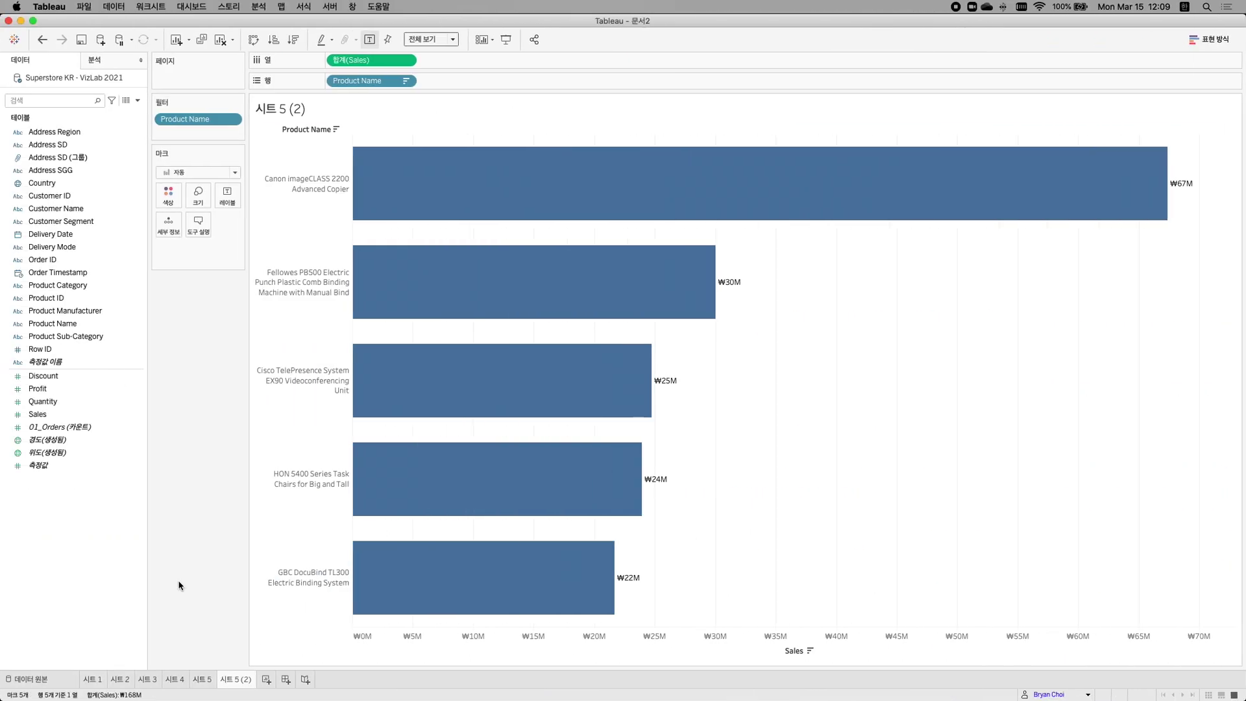
{"action": "left_click", "coordinate": [267, 680]}
{"action": "double_click", "coordinate": [95, 416]}
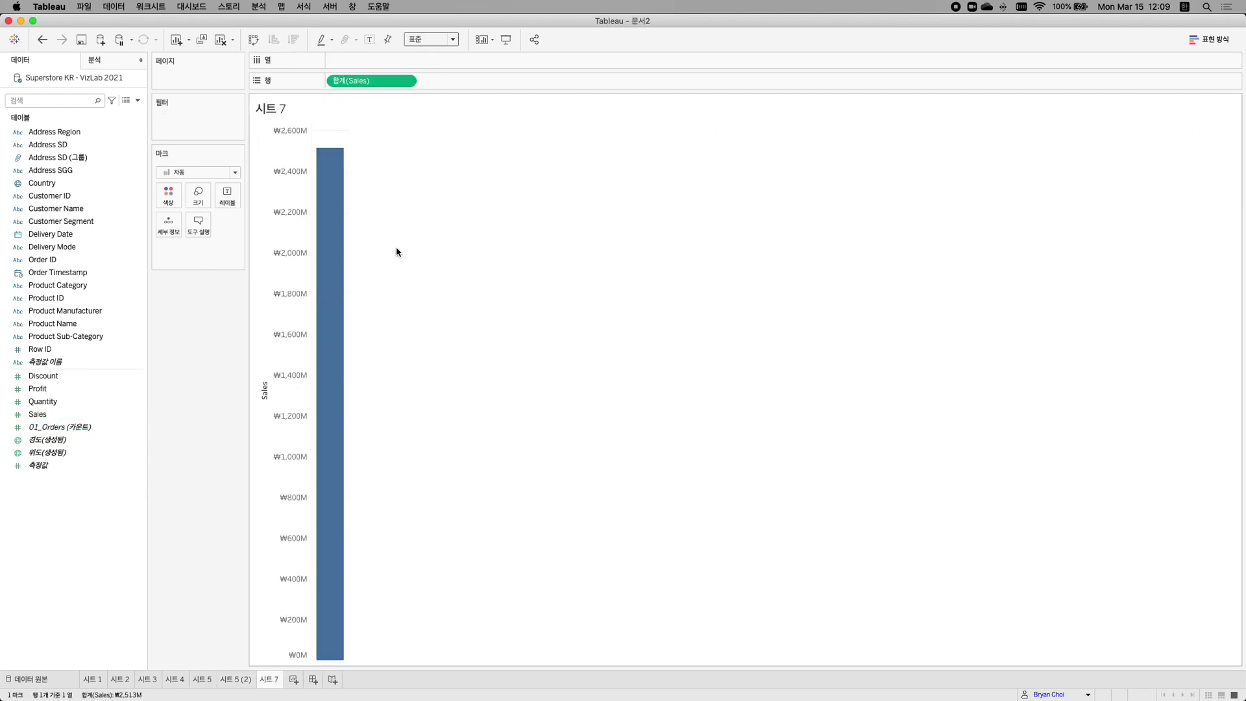
{"action": "mouse_move", "coordinate": [338, 260]}
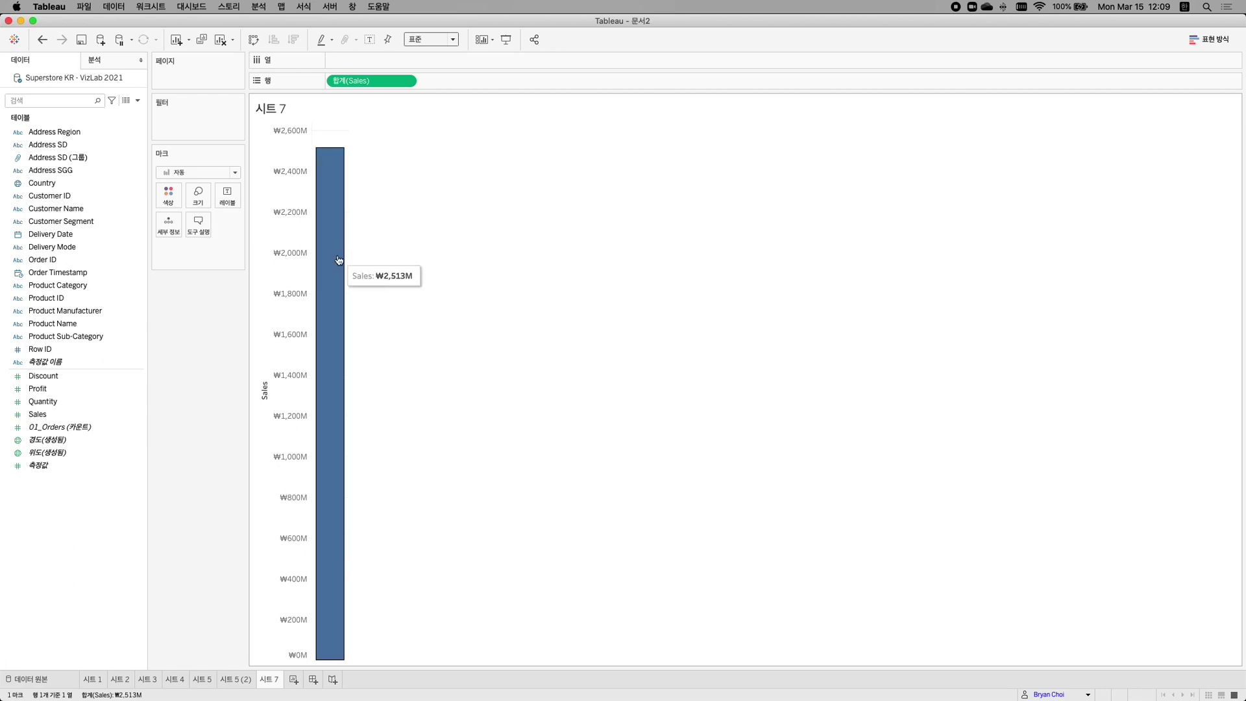
{"action": "left_click_drag", "start_coordinate": [82, 286], "coordinate": [401, 61]}
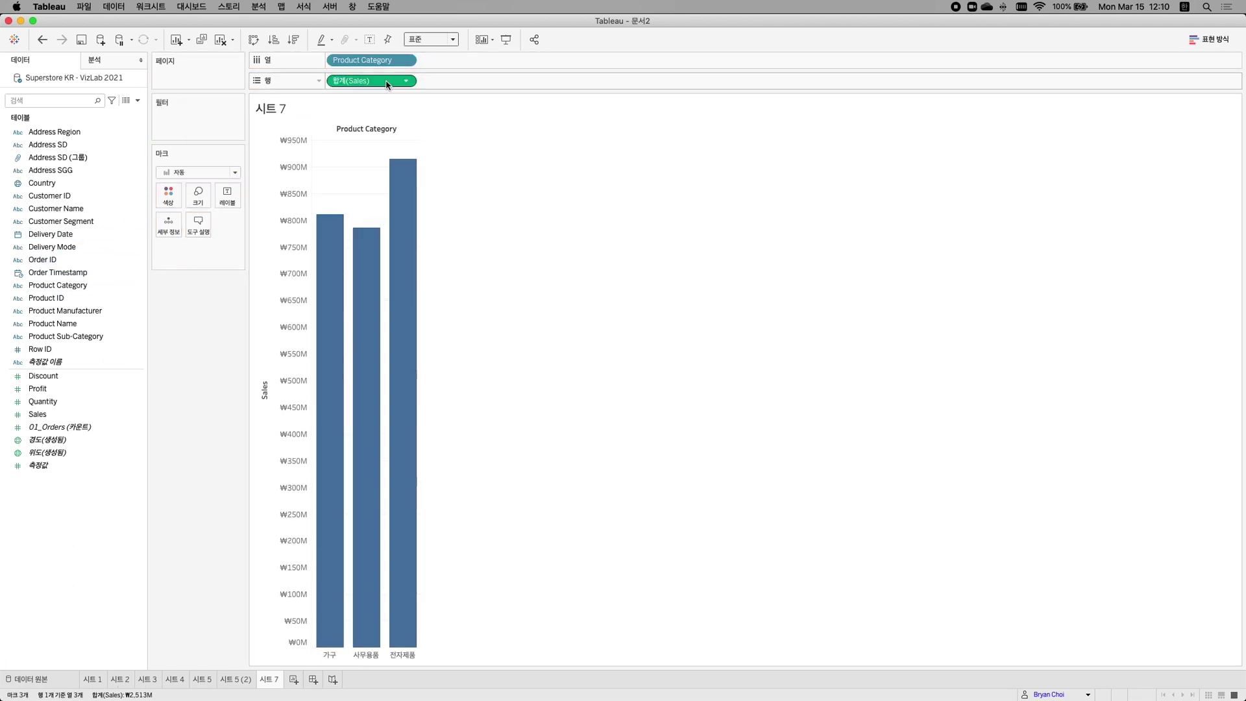
{"action": "mouse_move", "coordinate": [398, 237]}
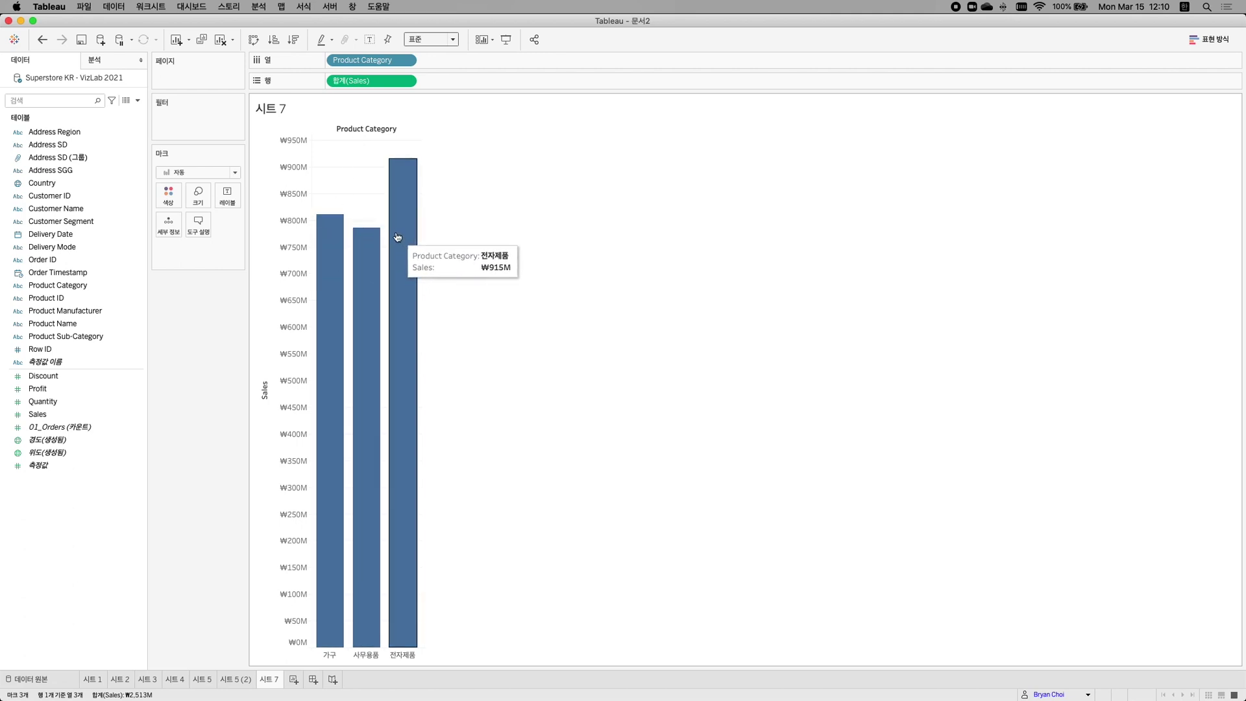
{"action": "mouse_move", "coordinate": [337, 249]}
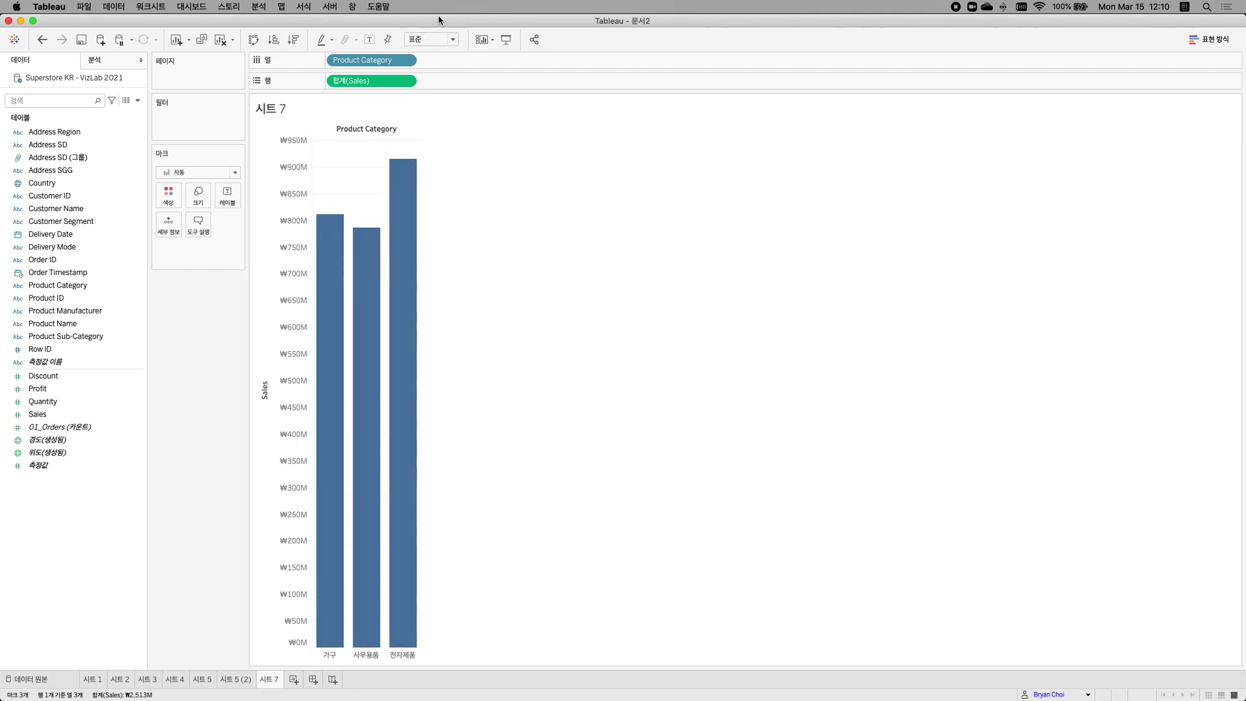
- Fit the Product Category chart to the entire view and show value labels on its bars
{"action": "left_click", "coordinate": [437, 39]}
{"action": "left_click", "coordinate": [420, 80]}
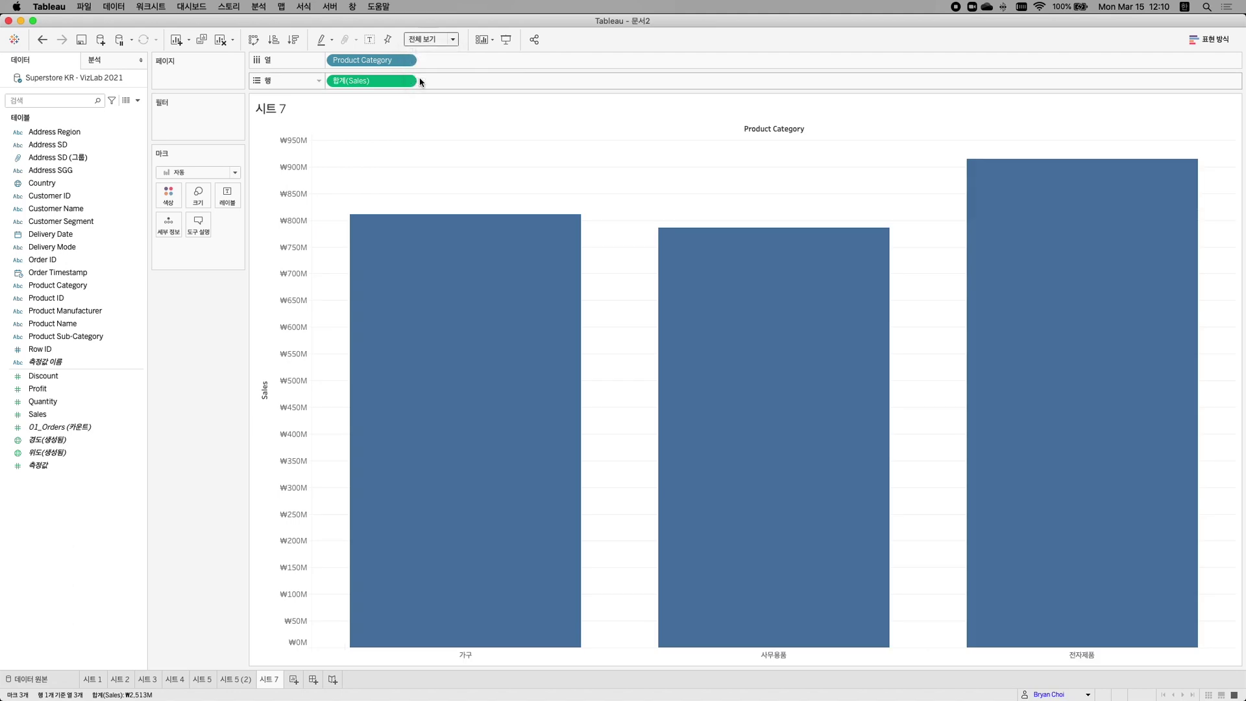
{"action": "left_click", "coordinate": [370, 40]}
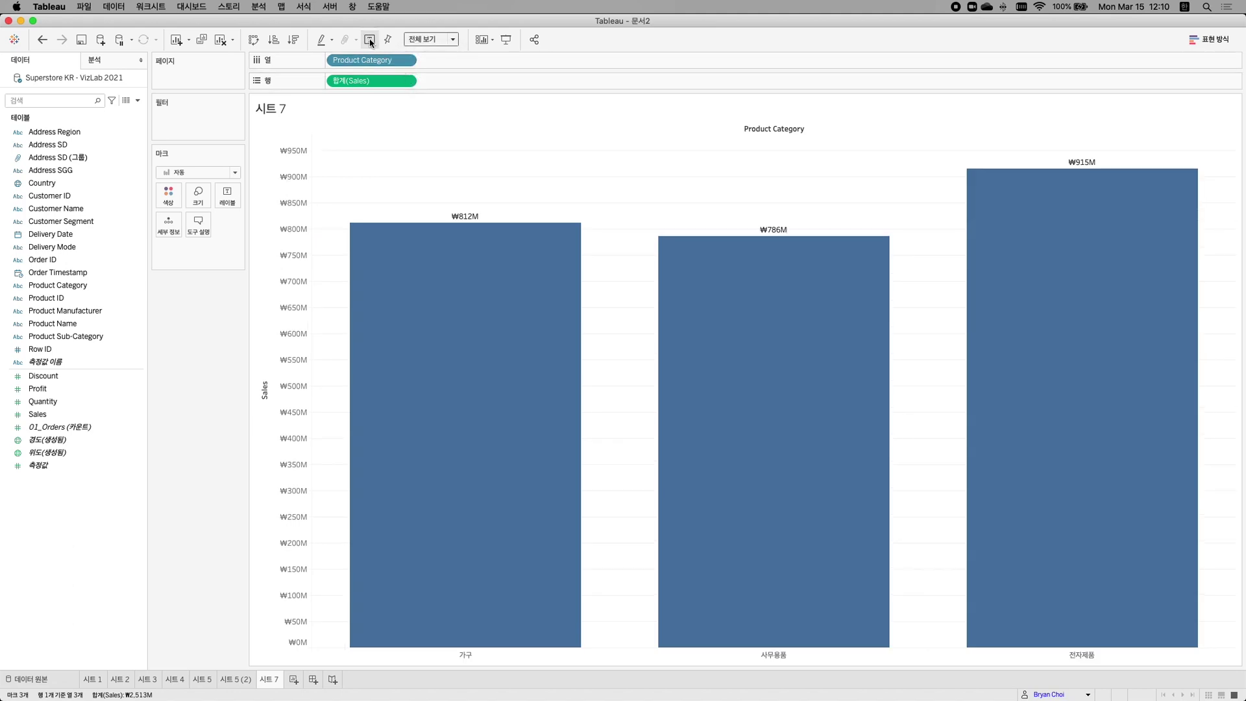
- Try the left, centre and right horizontal alignments for the value labels on the Product Category bars
{"action": "mouse_move", "coordinate": [364, 226]}
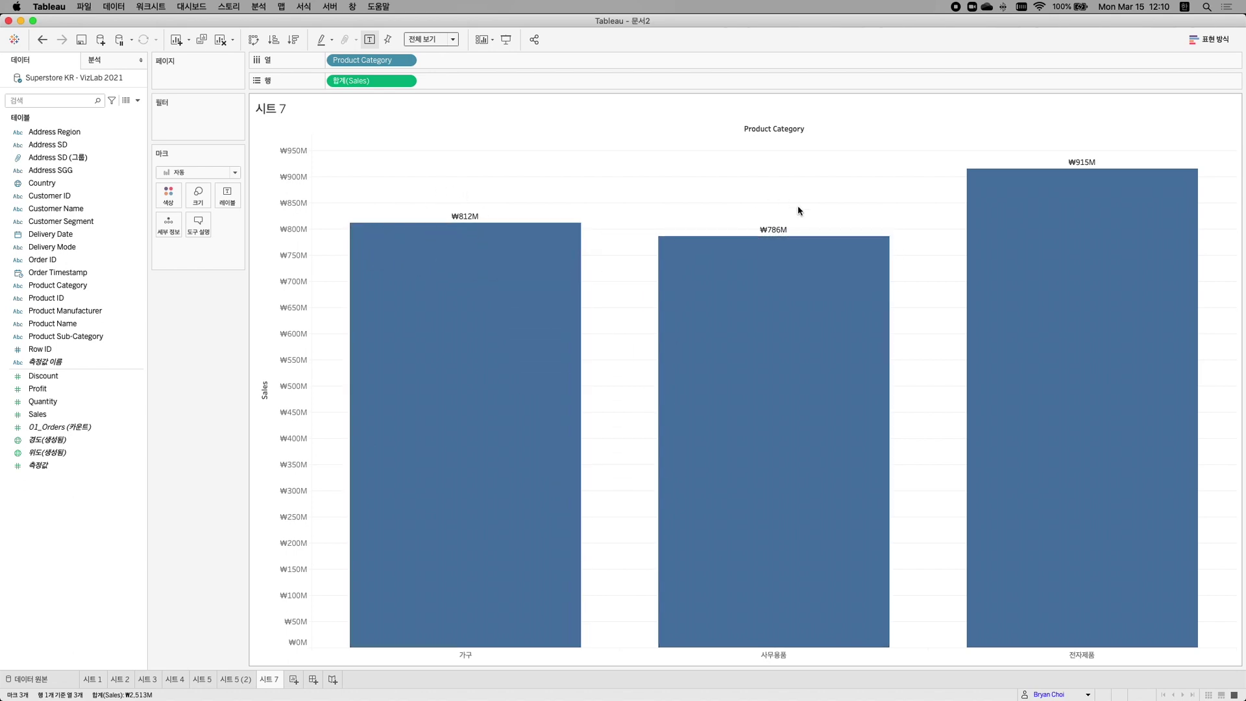
{"action": "mouse_move", "coordinate": [1054, 187]}
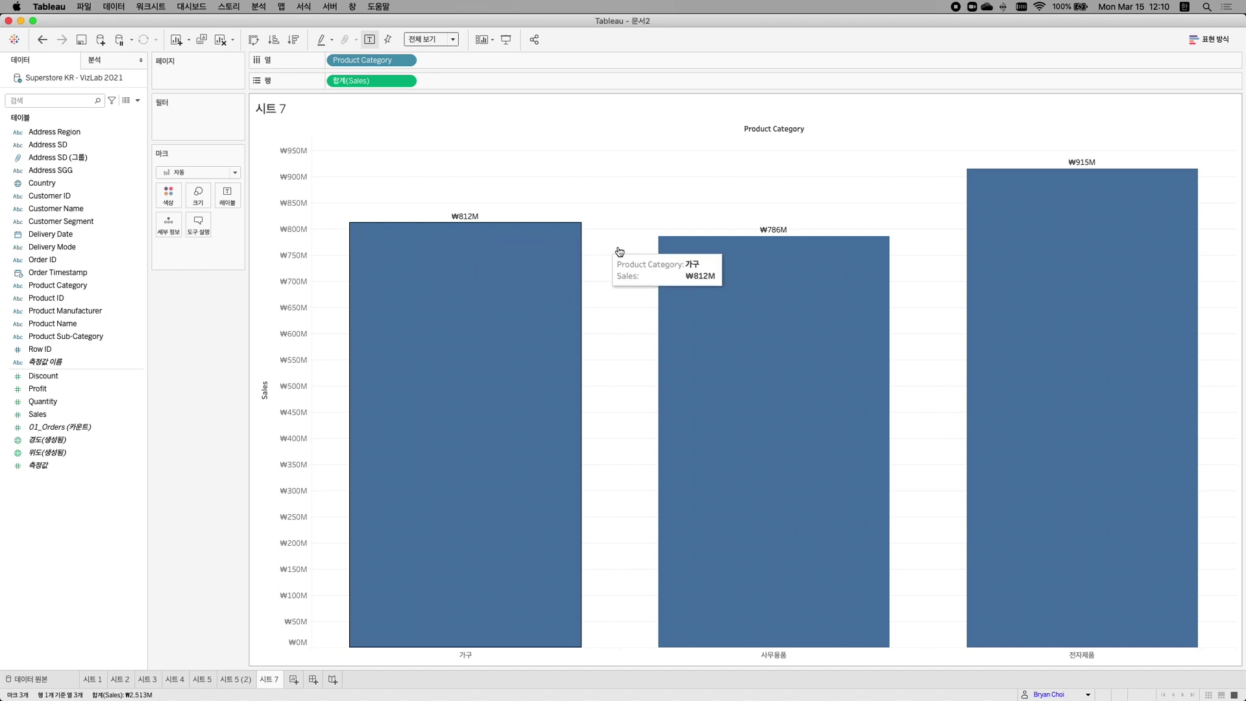
{"action": "mouse_move", "coordinate": [766, 254]}
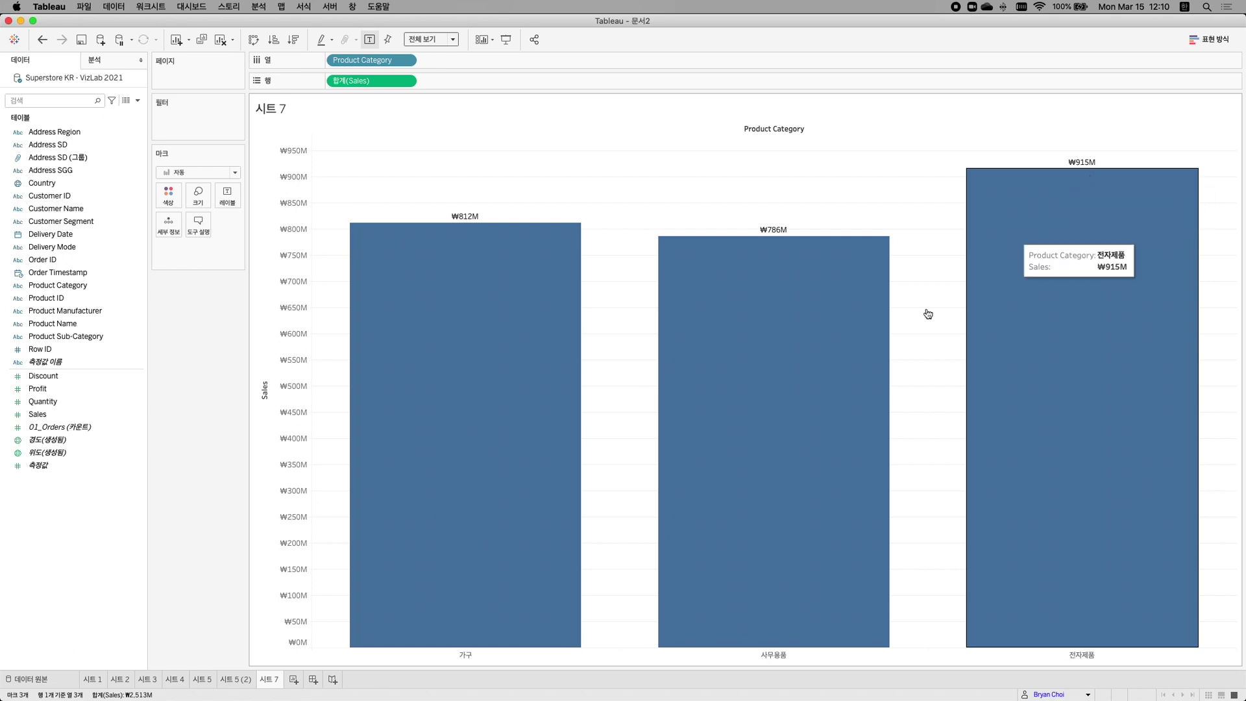
{"action": "left_click", "coordinate": [227, 203]}
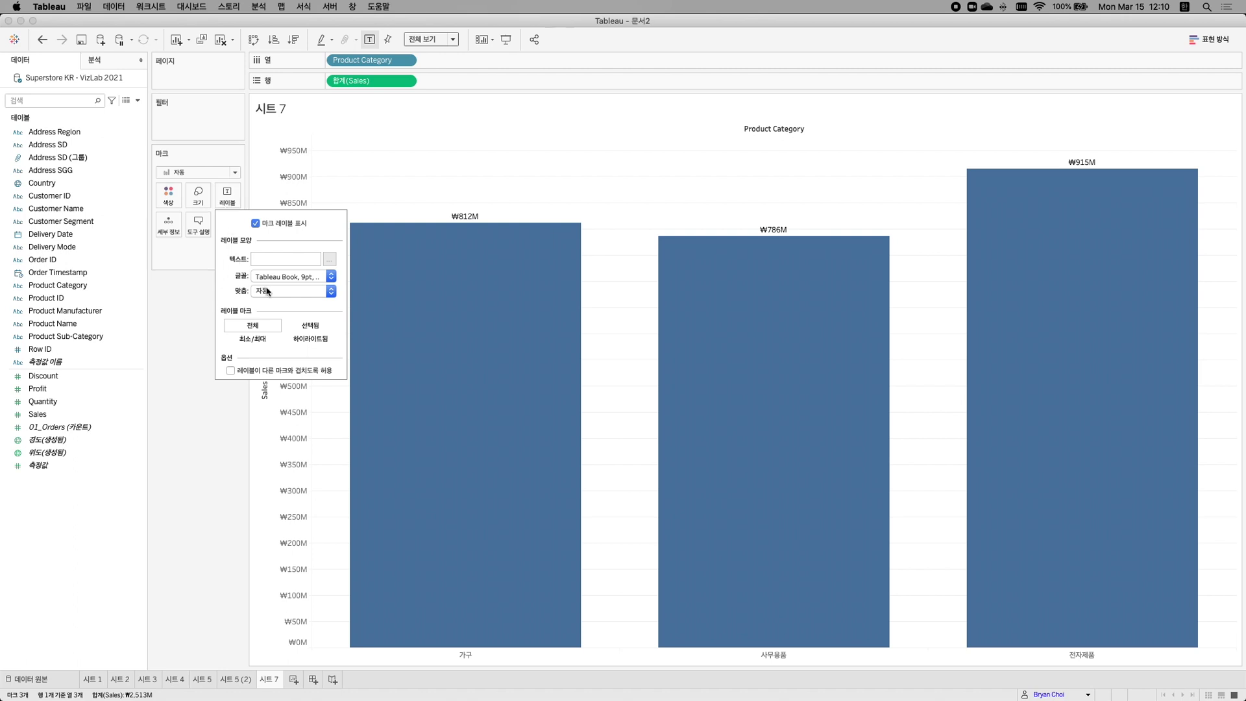
{"action": "left_click", "coordinate": [205, 293]}
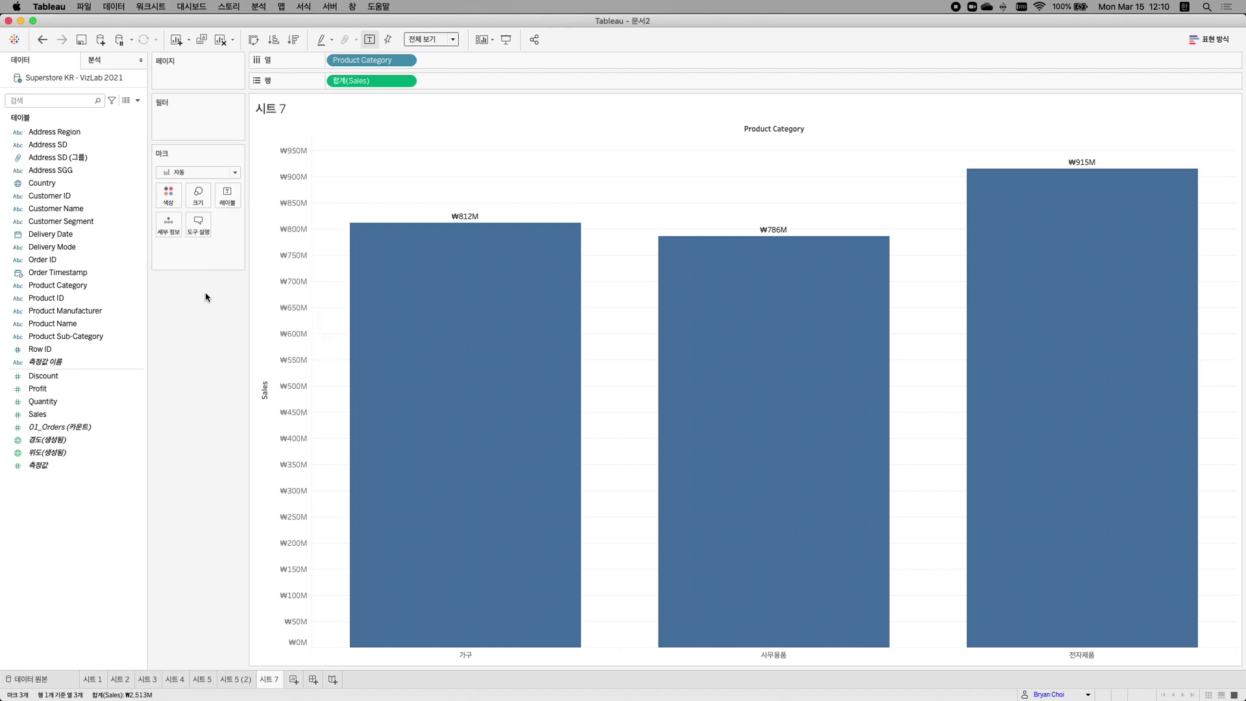
{"action": "left_click", "coordinate": [226, 195]}
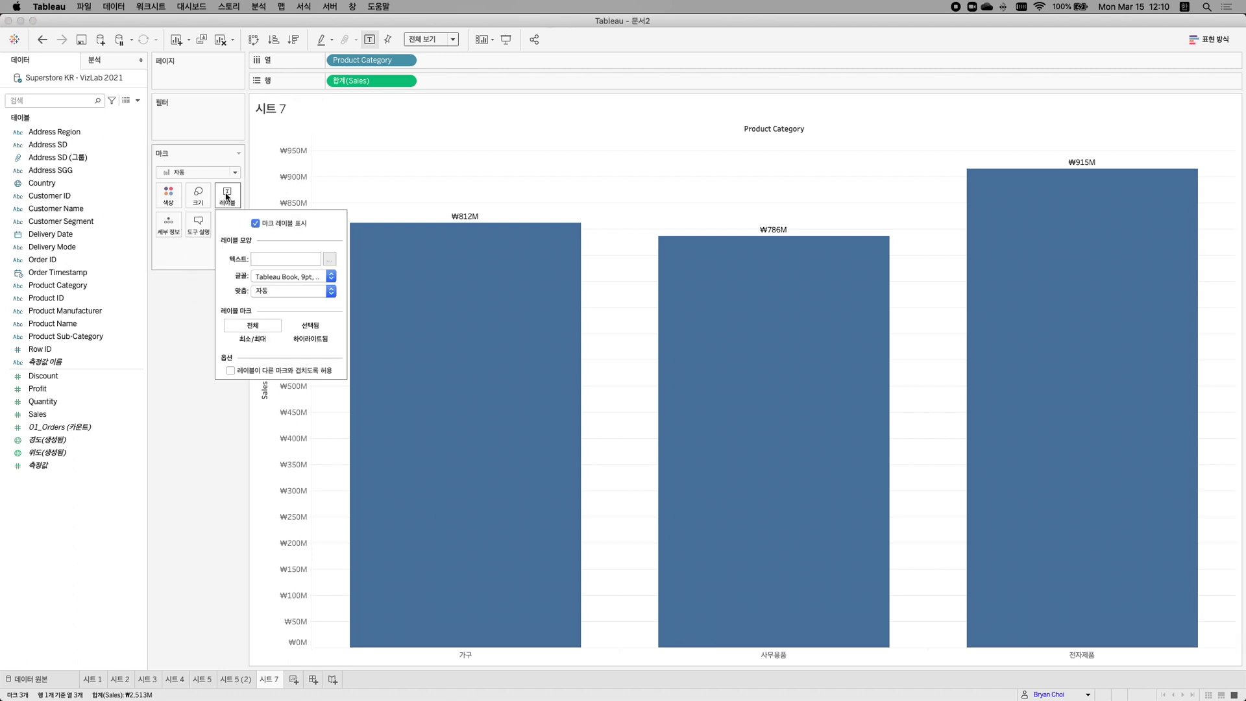
{"action": "left_click", "coordinate": [297, 295]}
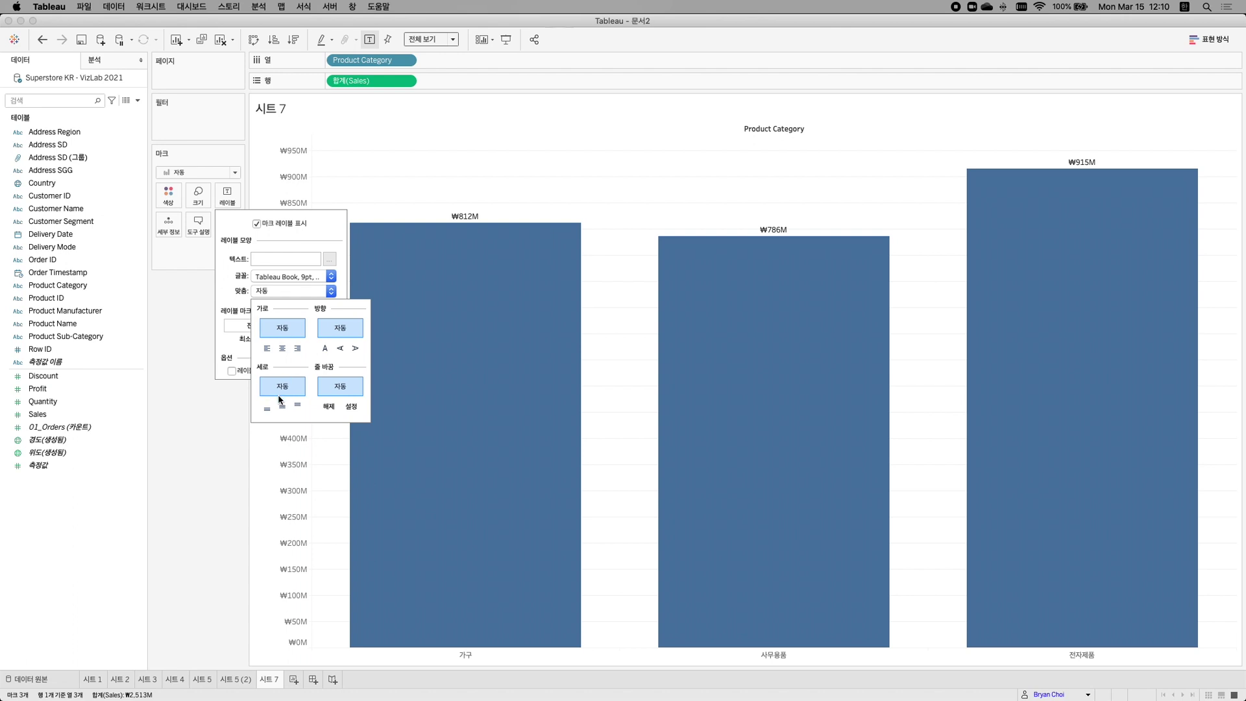
{"action": "left_click", "coordinate": [268, 349]}
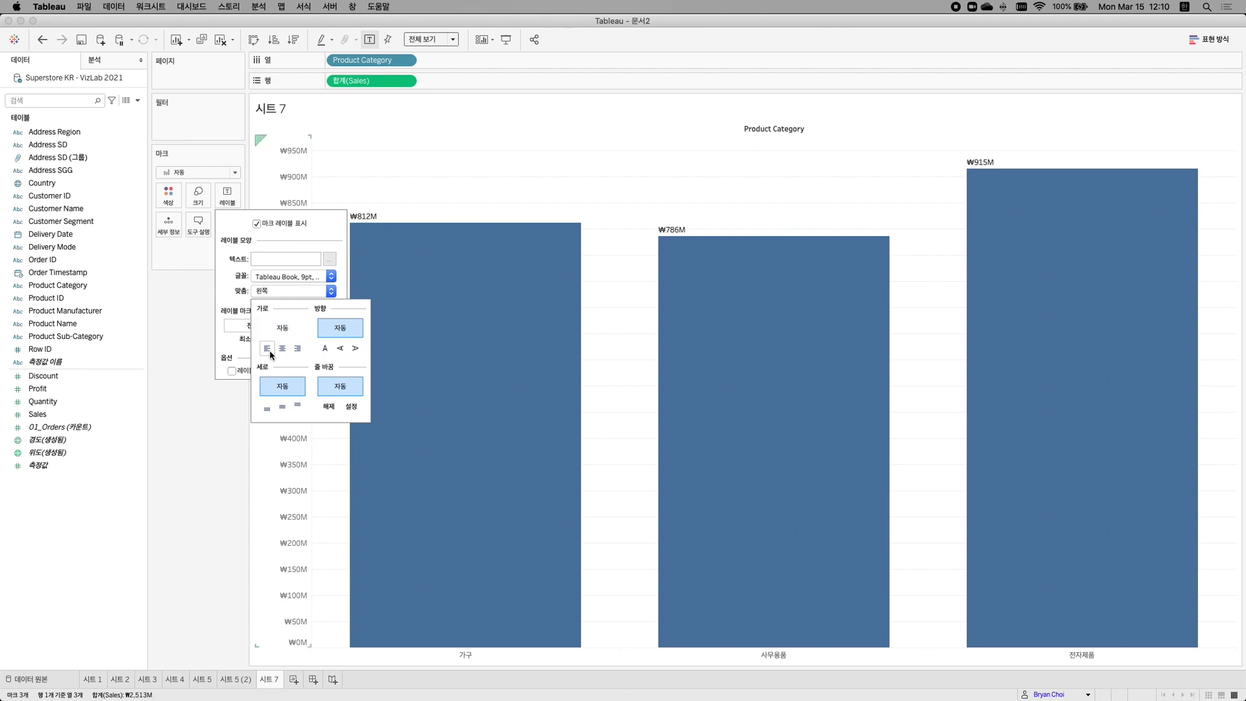
{"action": "left_click", "coordinate": [283, 349]}
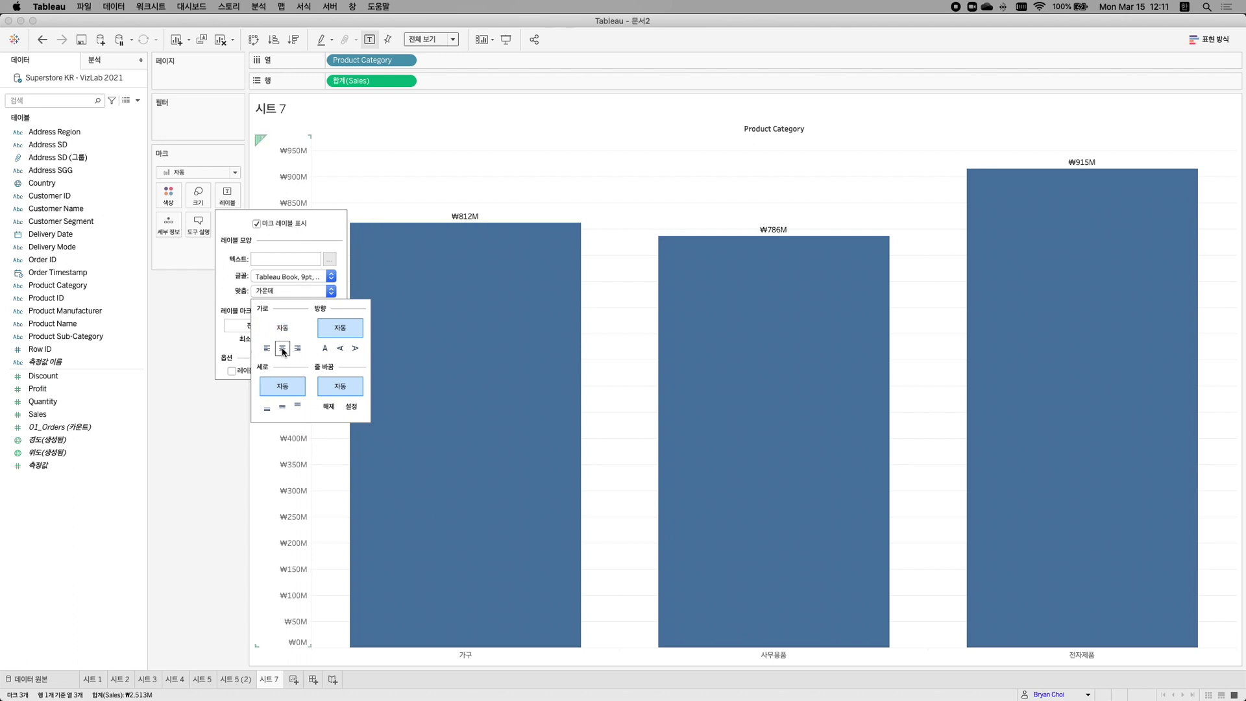
{"action": "left_click", "coordinate": [297, 349]}
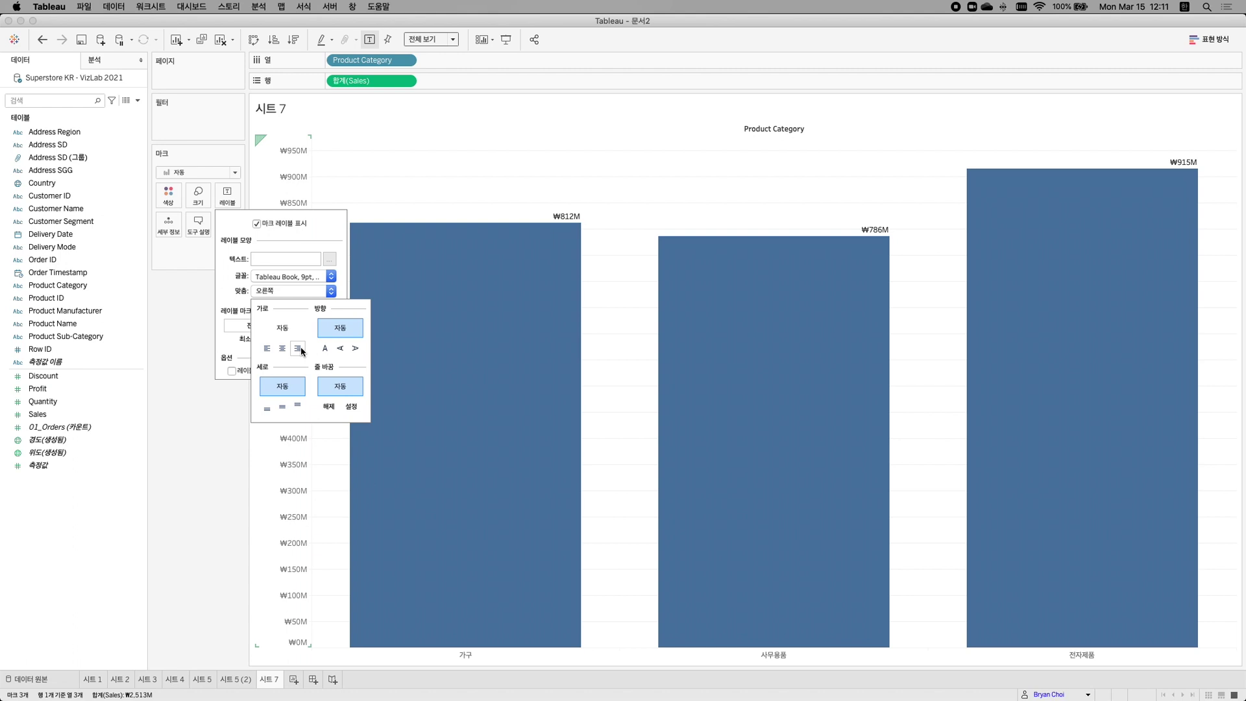
- Try top and middle vertical alignment for the value labels and settle on bottom centre (아래쪽 가운데)
{"action": "left_click", "coordinate": [297, 406]}
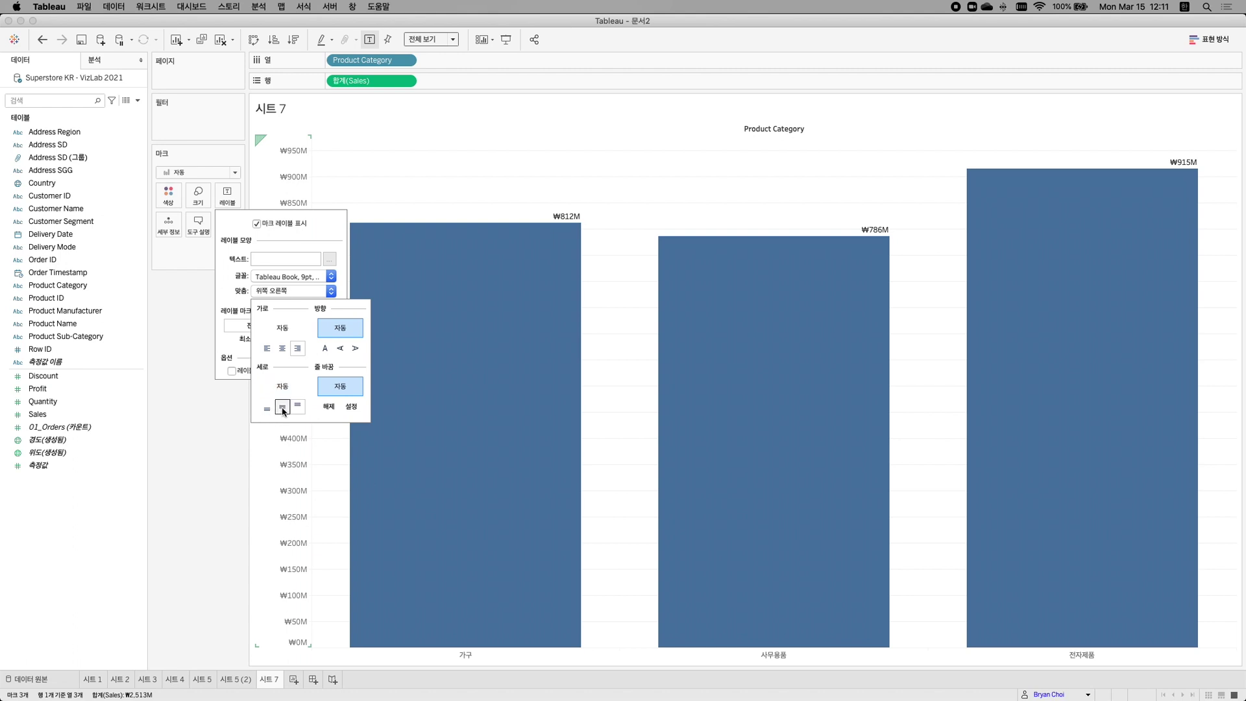
{"action": "left_click", "coordinate": [282, 409]}
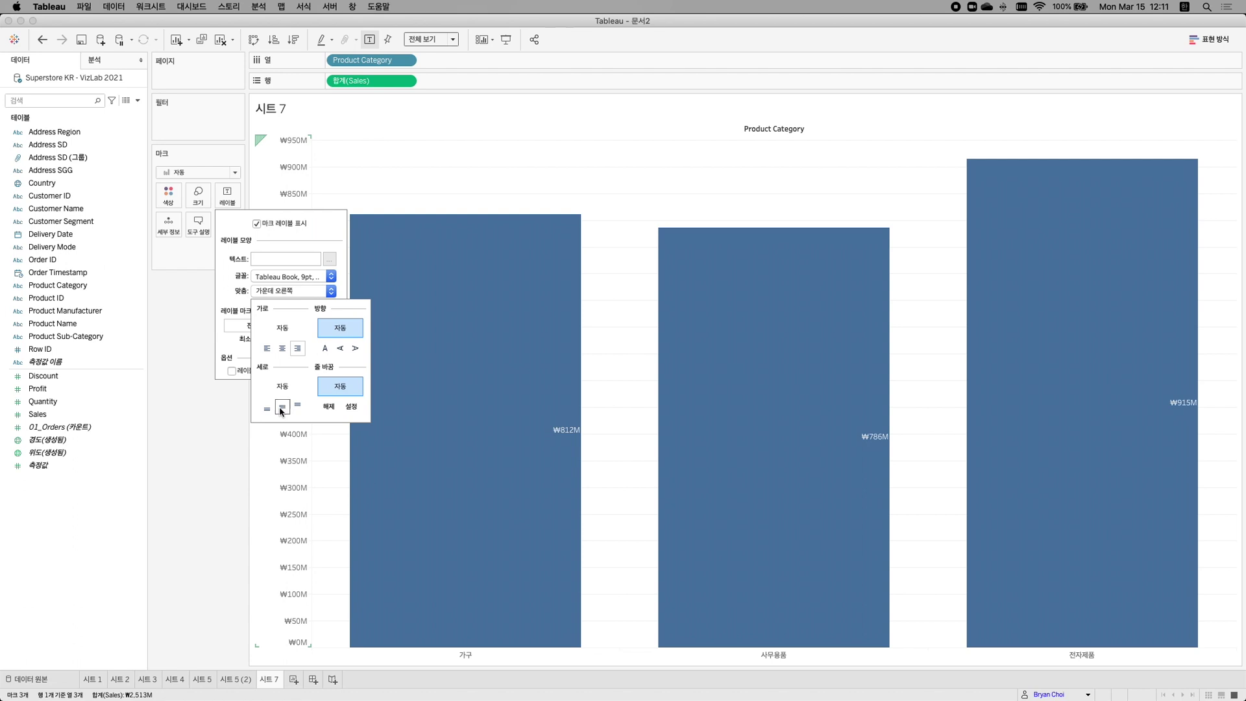
{"action": "left_click", "coordinate": [267, 407]}
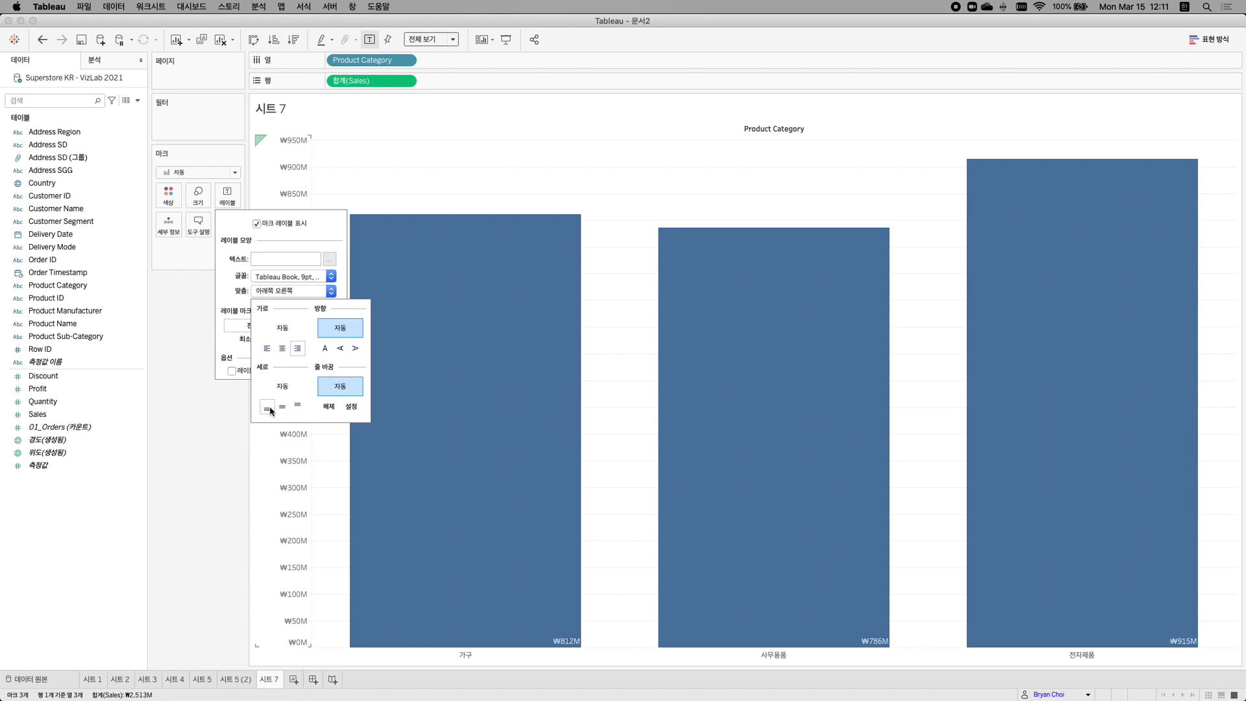
{"action": "left_click", "coordinate": [283, 350]}
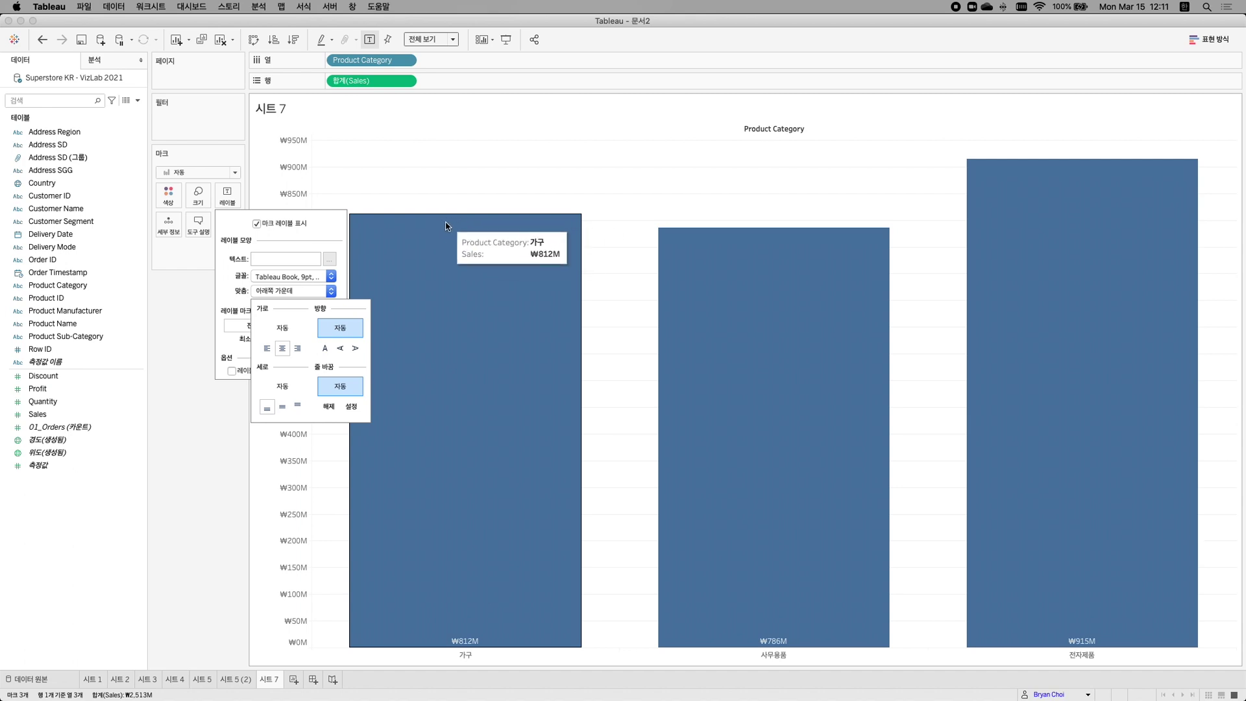
{"action": "left_click", "coordinate": [479, 233]}
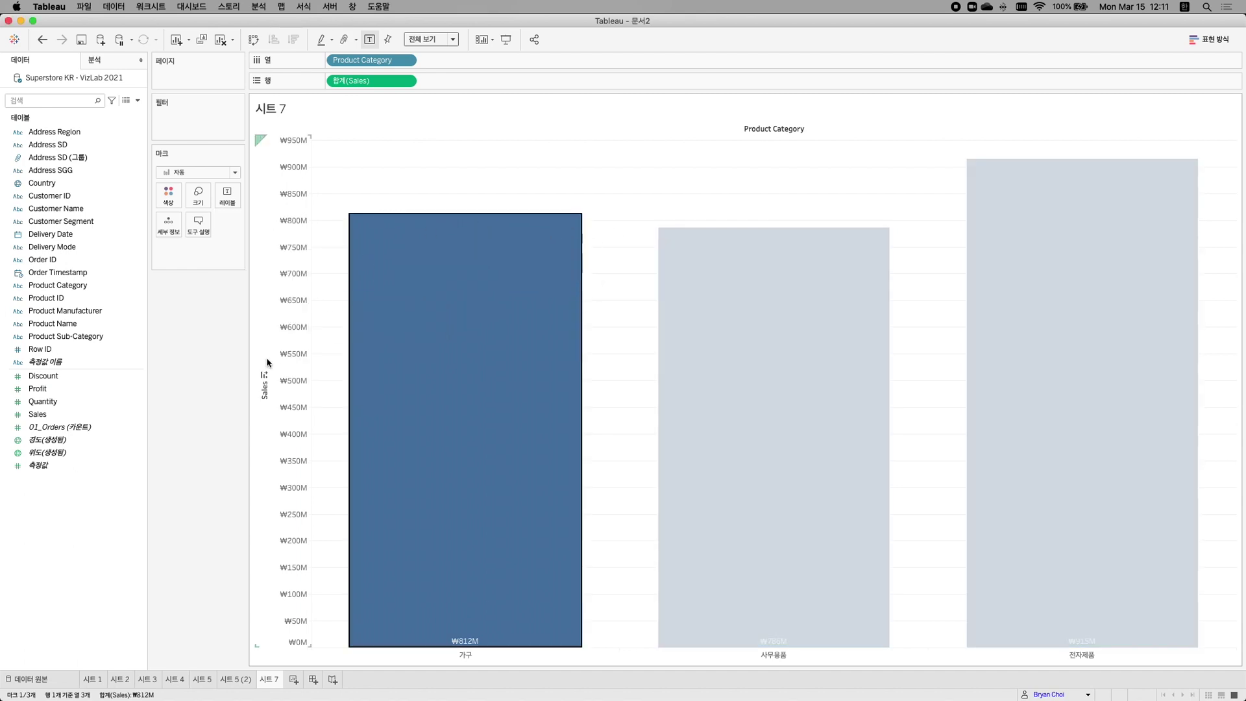
{"action": "key", "text": "Escape"}
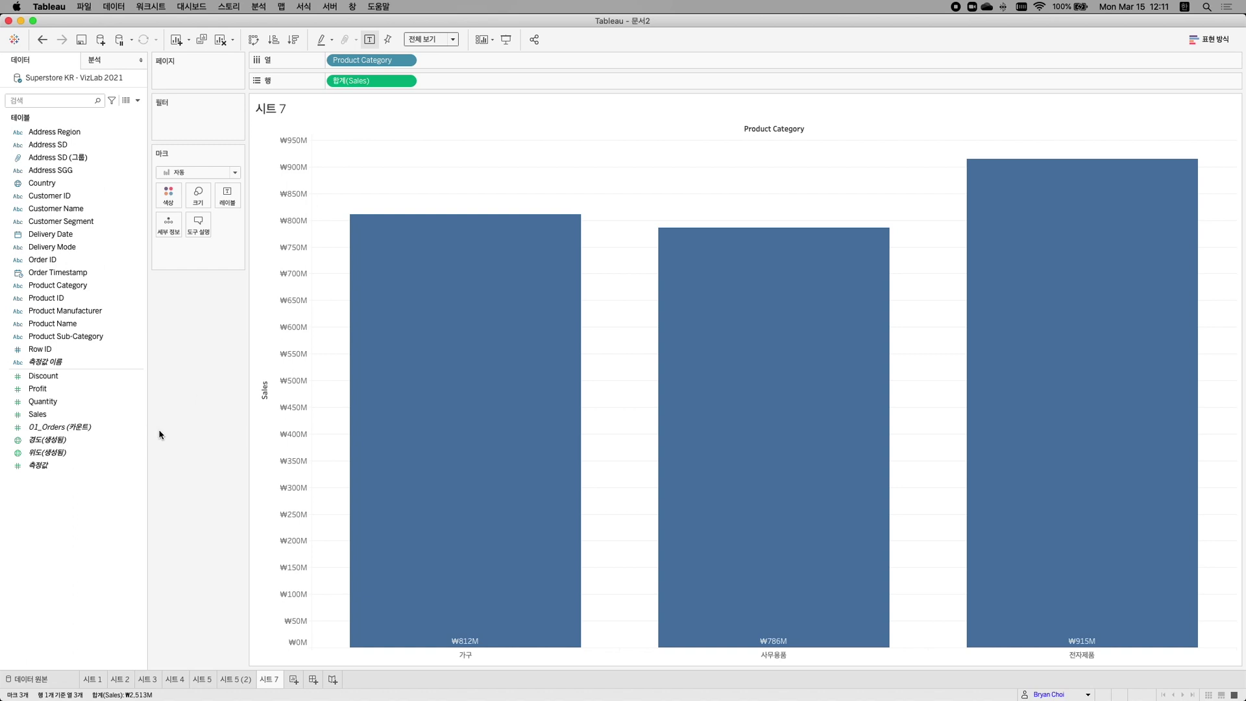
- Duplicate 시트 7 and reset the copy's label alignment to automatic (자동) both horizontally and vertically
{"action": "right_click", "coordinate": [276, 682]}
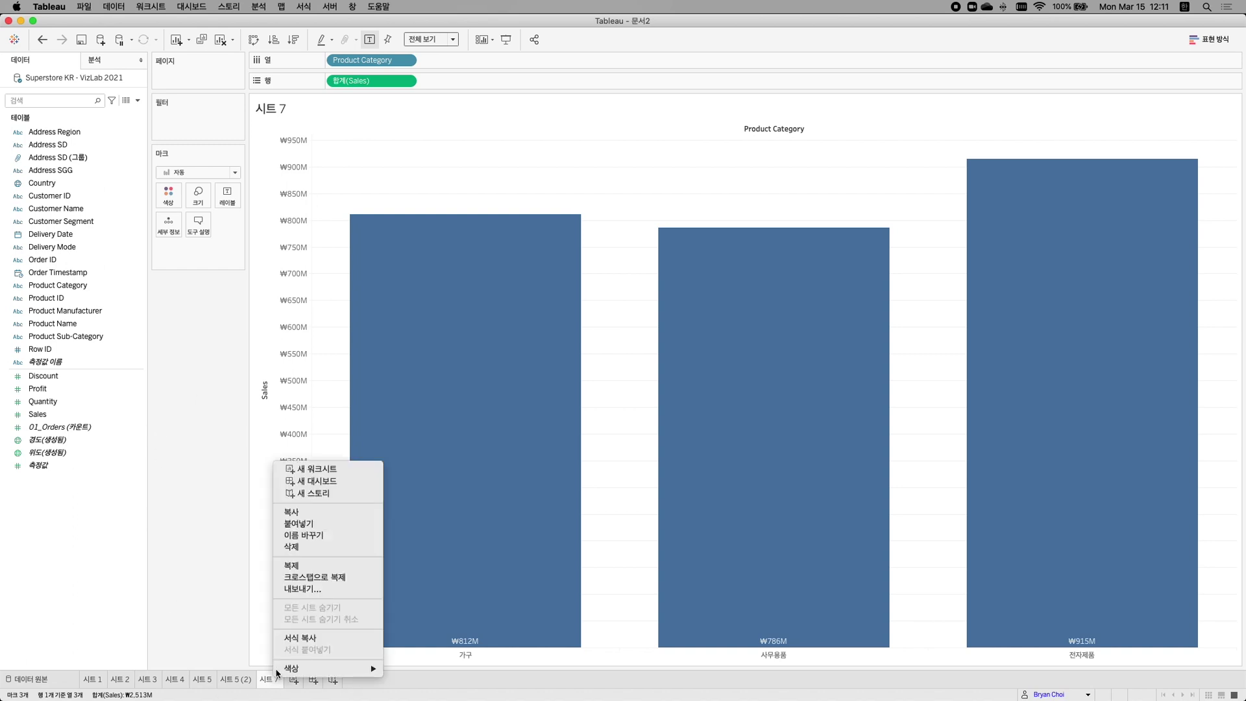
{"action": "left_click", "coordinate": [306, 567]}
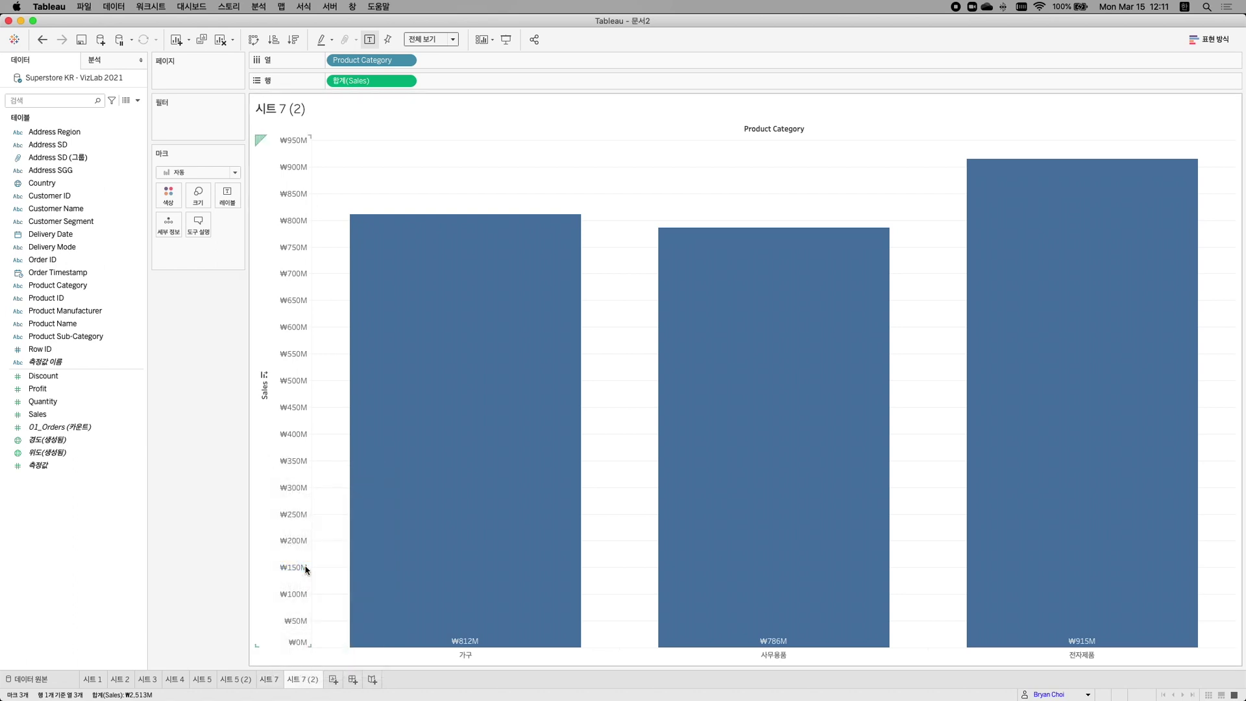
{"action": "left_click", "coordinate": [227, 195]}
{"action": "left_click", "coordinate": [273, 291]}
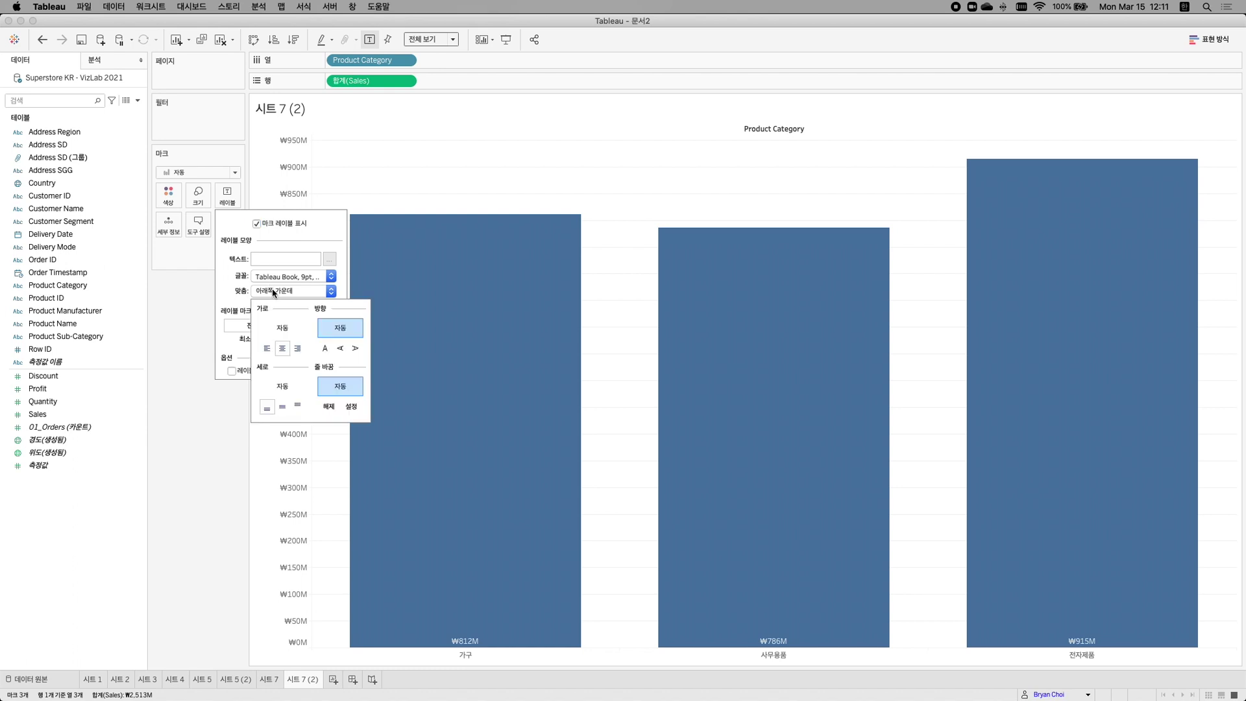
{"action": "left_click", "coordinate": [280, 327]}
{"action": "left_click", "coordinate": [281, 384]}
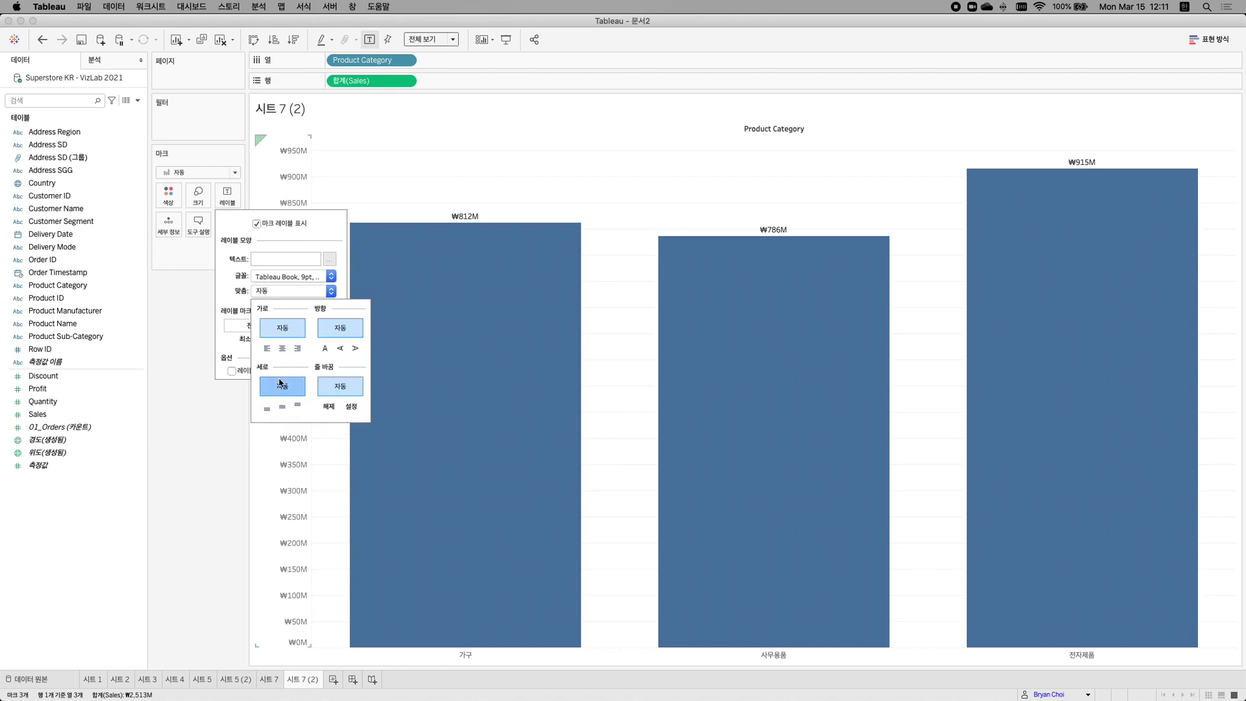
- Hide the value labels on the duplicated sheet and add a second copy of 합계(Sales) to the rows
{"action": "left_click", "coordinate": [369, 40]}
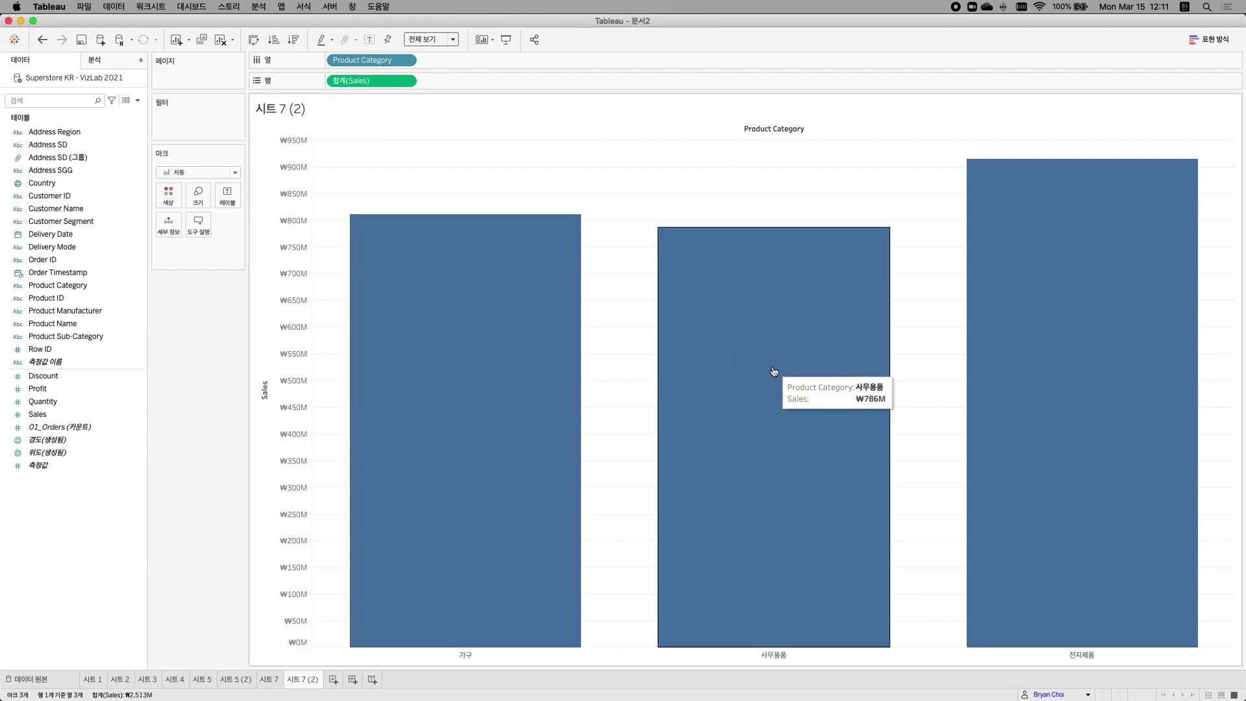
{"action": "mouse_move", "coordinate": [1078, 311]}
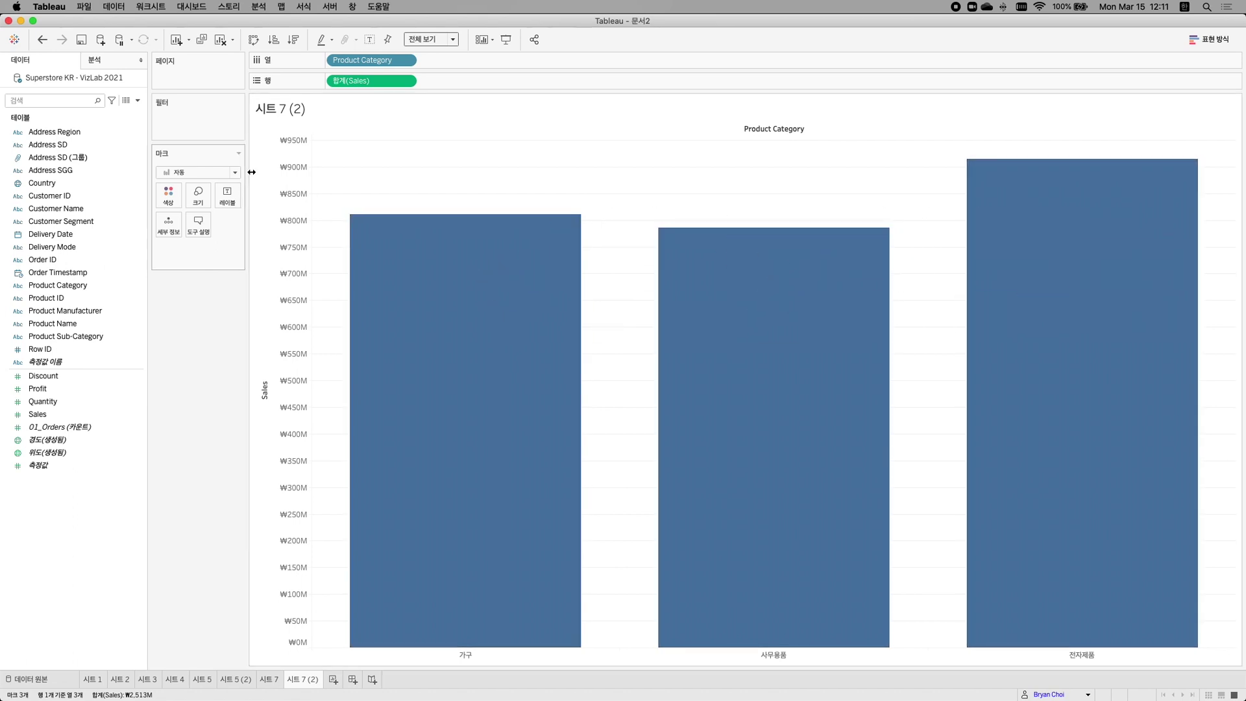
{"action": "left_click_drag", "start_coordinate": [352, 85], "coordinate": [531, 75]}
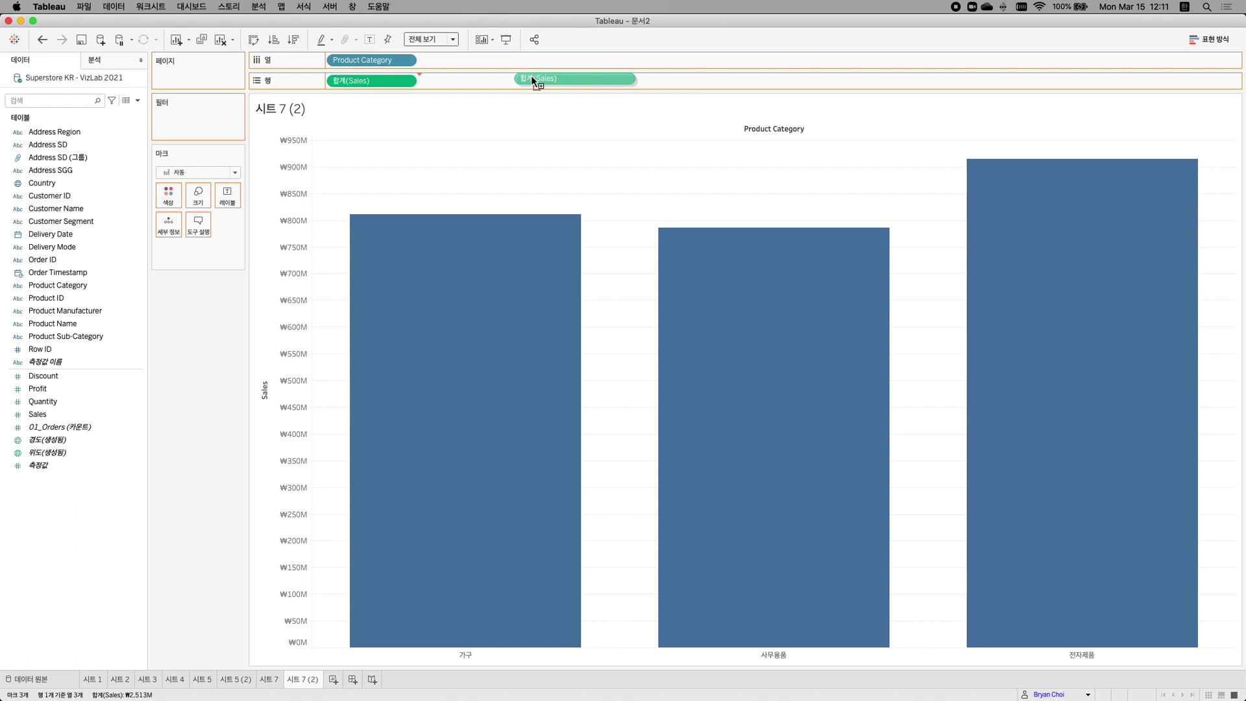
{"action": "left_click_drag", "start_coordinate": [531, 75], "coordinate": [531, 75]}
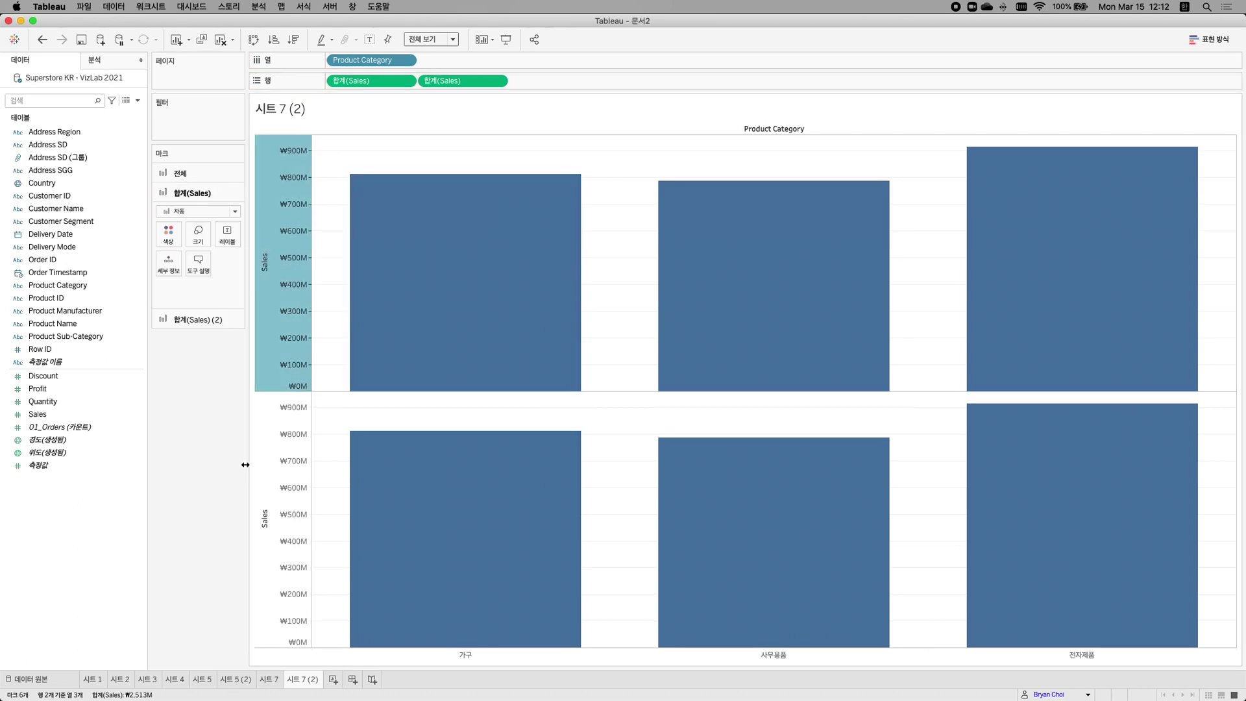
- Compare the mark settings of the two Sales axes and set the first 합계(Sales) mark type to bar (막대)
{"action": "mouse_move", "coordinate": [264, 466]}
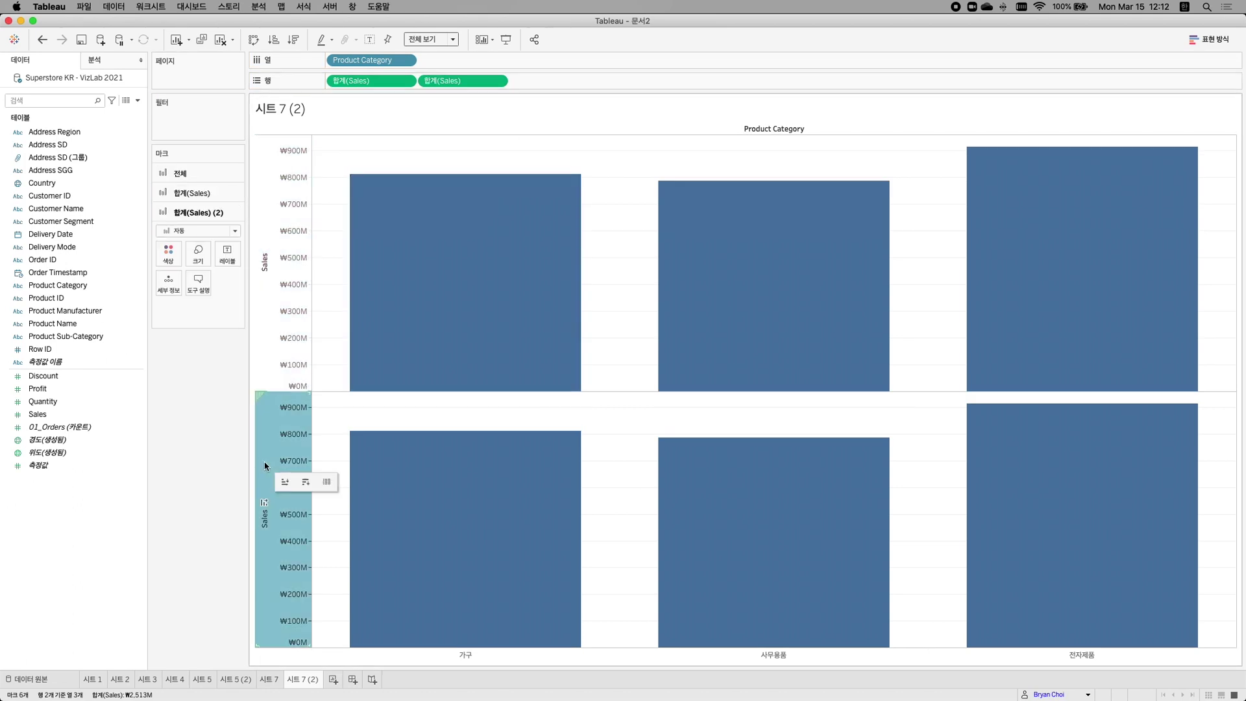
{"action": "left_click", "coordinate": [271, 224]}
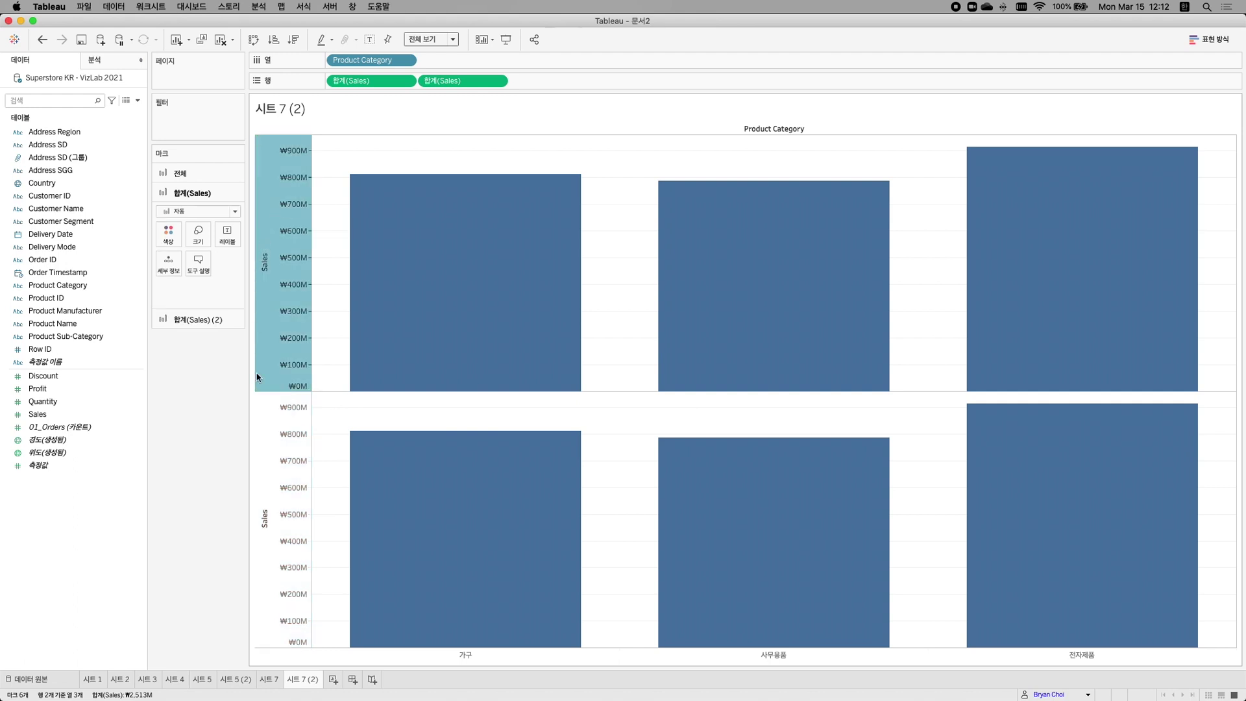
{"action": "left_click", "coordinate": [266, 452]}
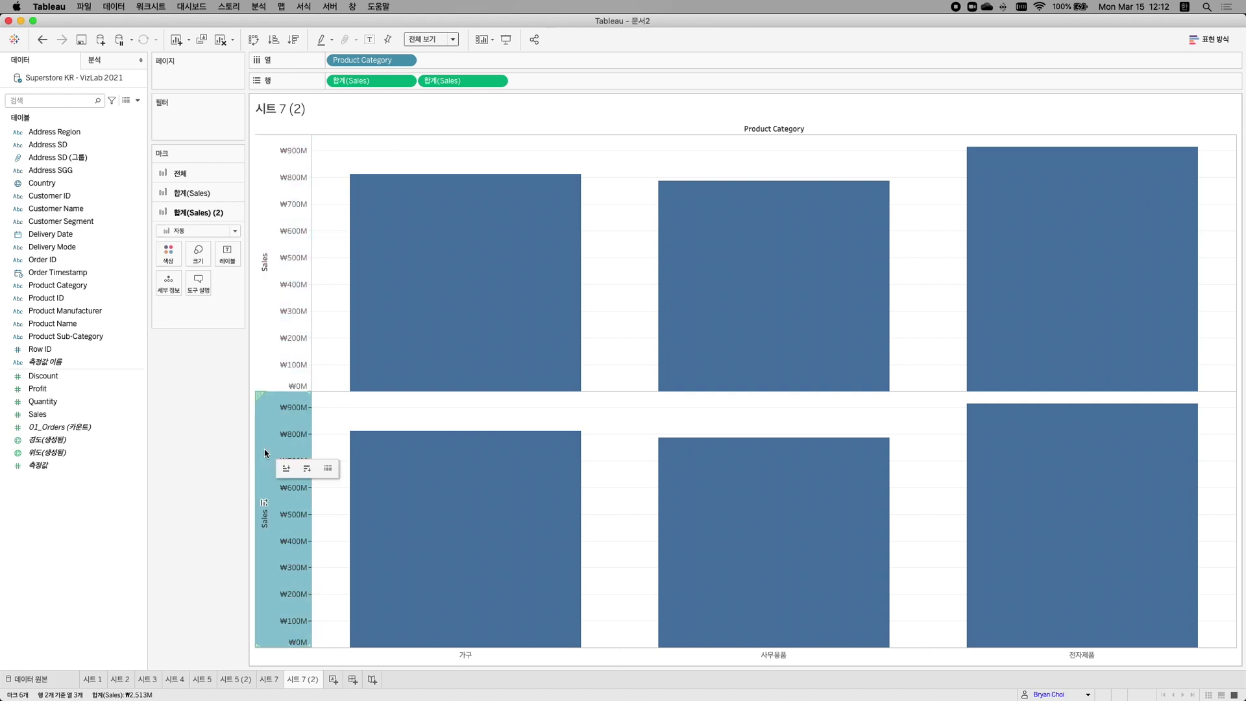
{"action": "left_click", "coordinate": [194, 194]}
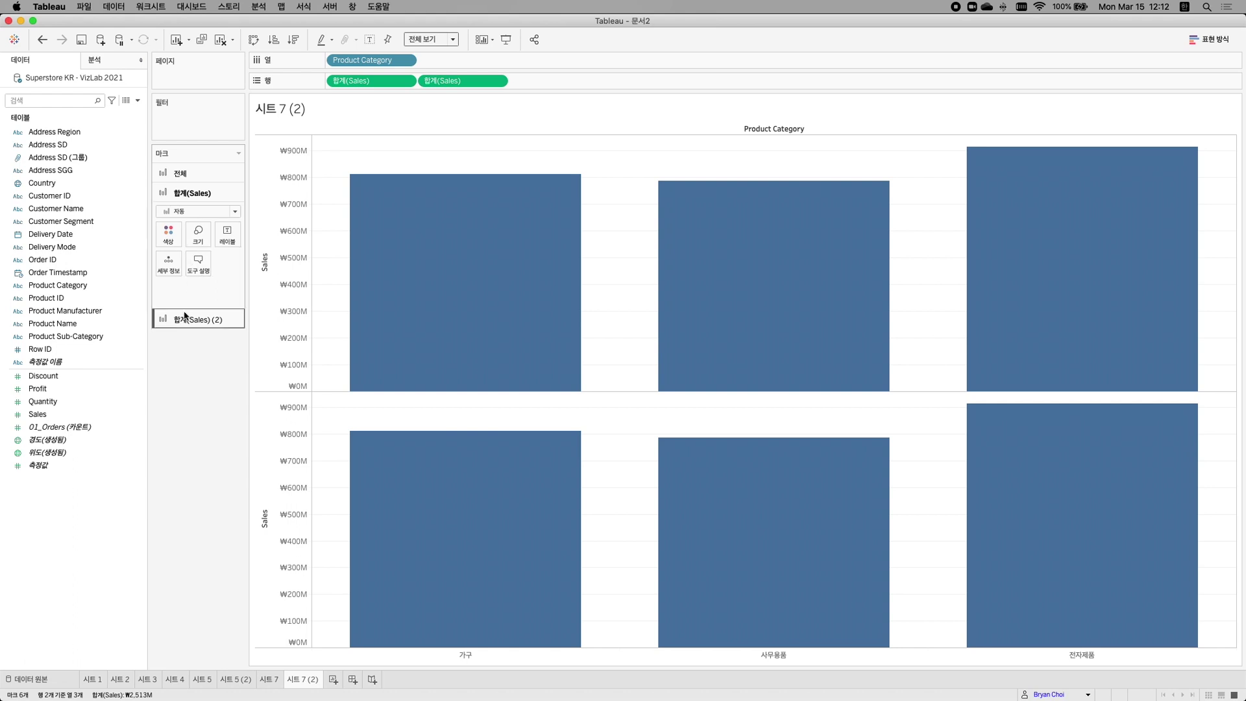
{"action": "left_click", "coordinate": [185, 319]}
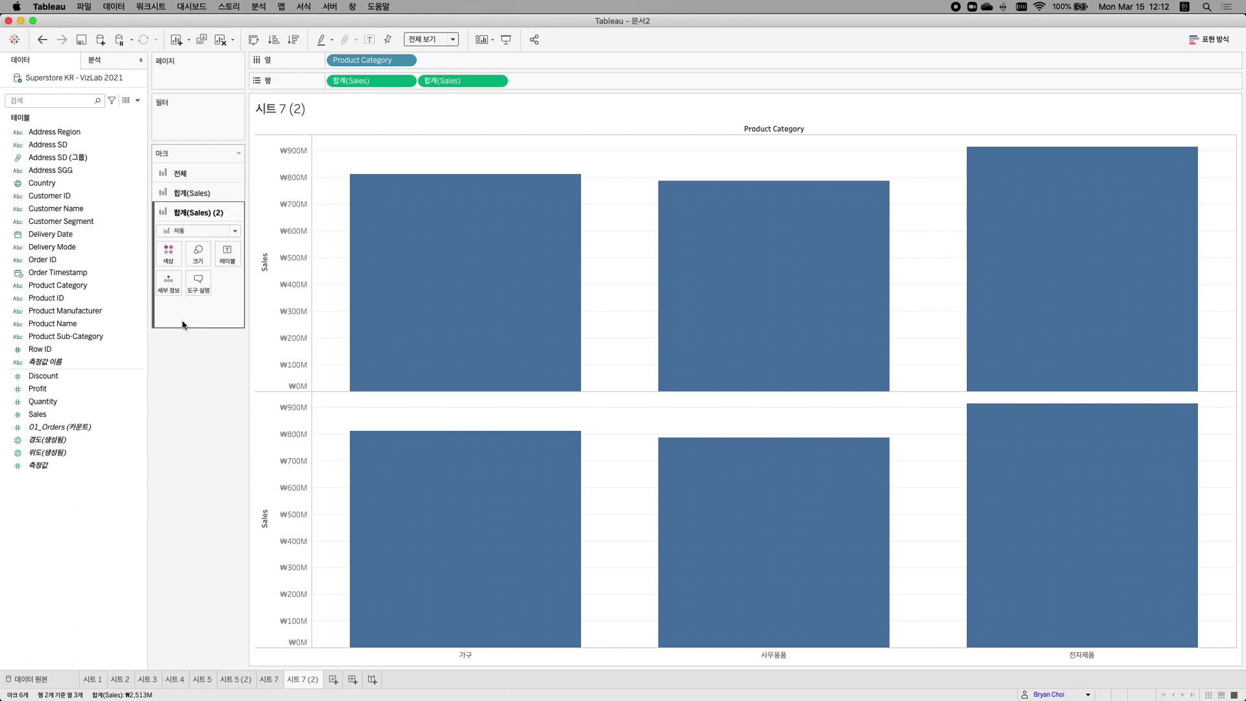
{"action": "left_click", "coordinate": [205, 197]}
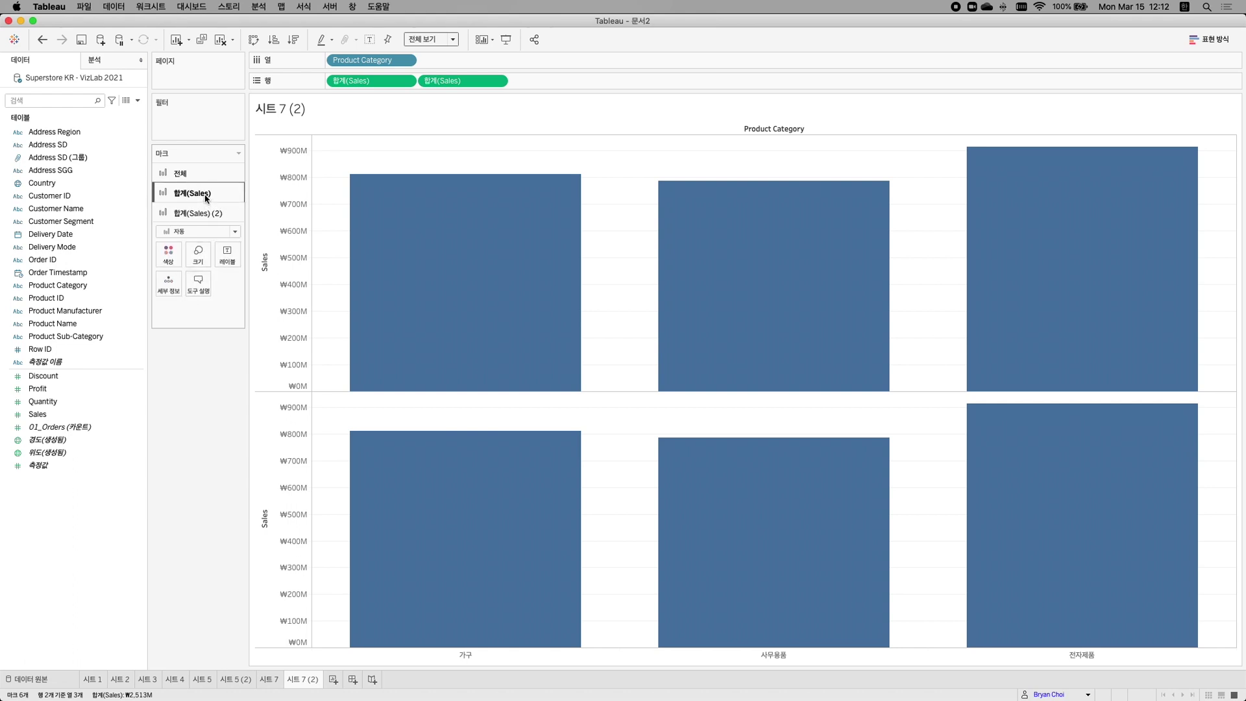
{"action": "left_click", "coordinate": [199, 213]}
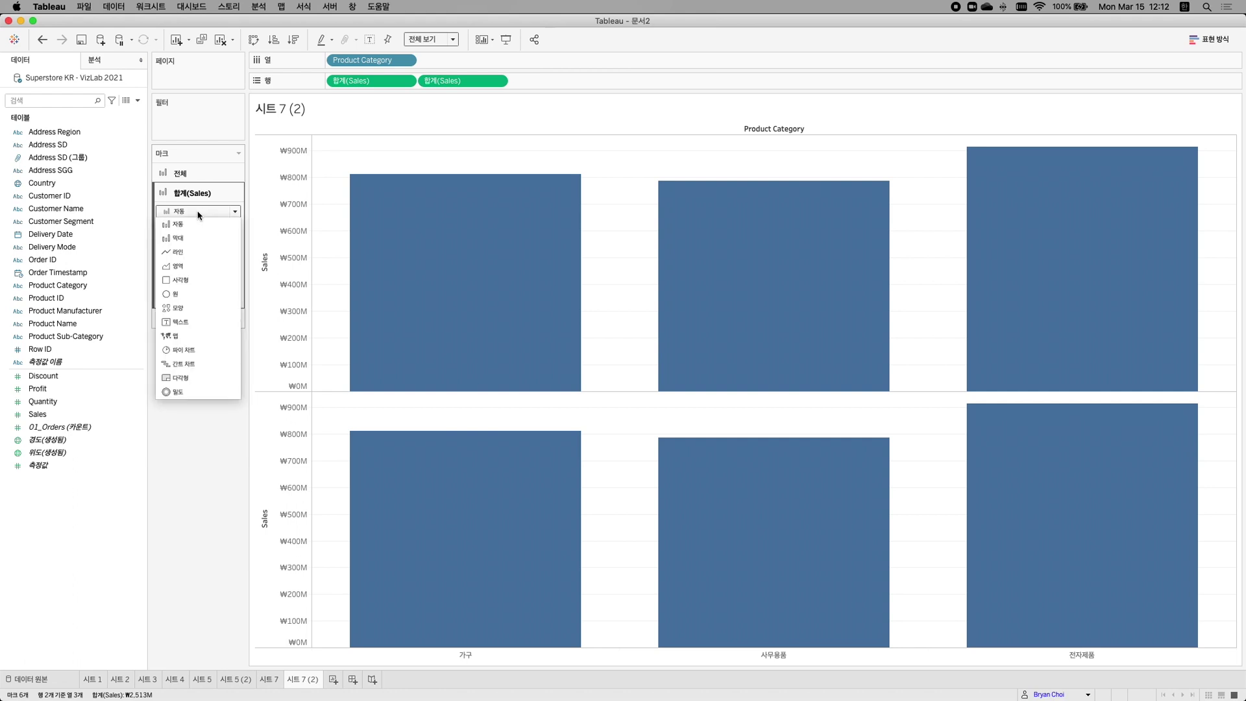
{"action": "left_click", "coordinate": [187, 239]}
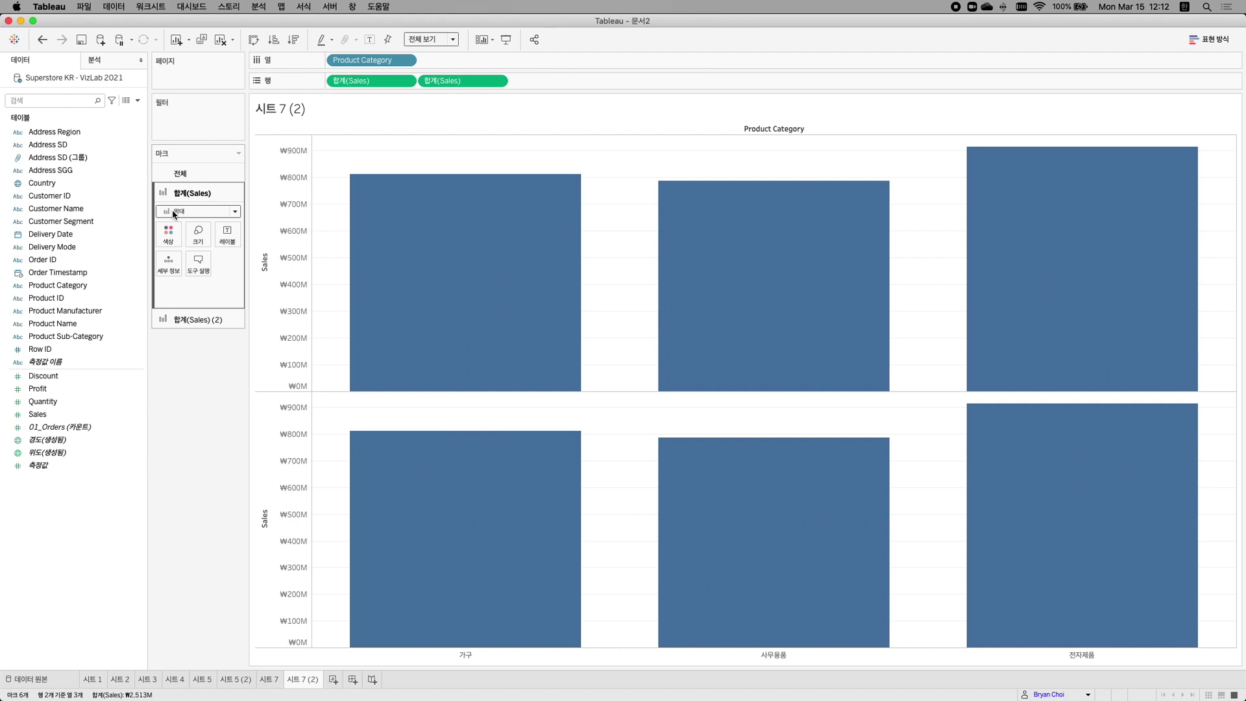
- Set the mark type of the second Sales measure, 합계(Sales) (2), to Gantt chart (간트 차트) and inspect its marks
{"action": "left_click", "coordinate": [186, 322]}
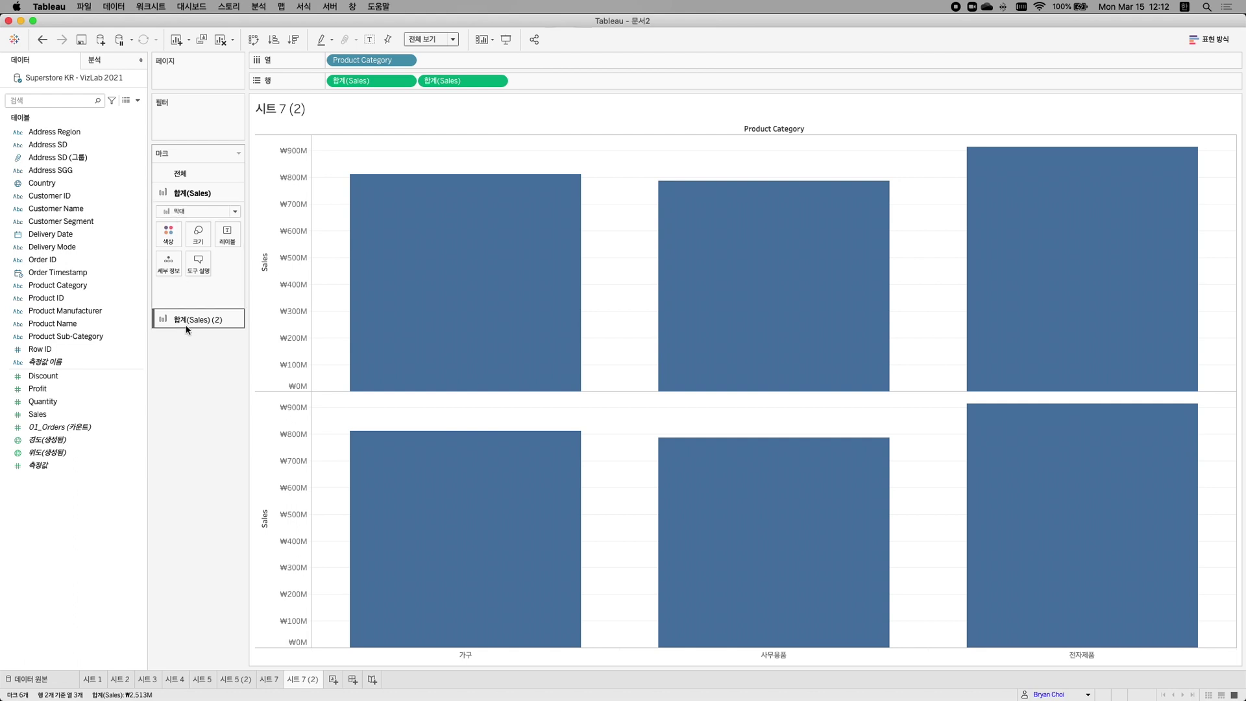
{"action": "left_click", "coordinate": [187, 326]}
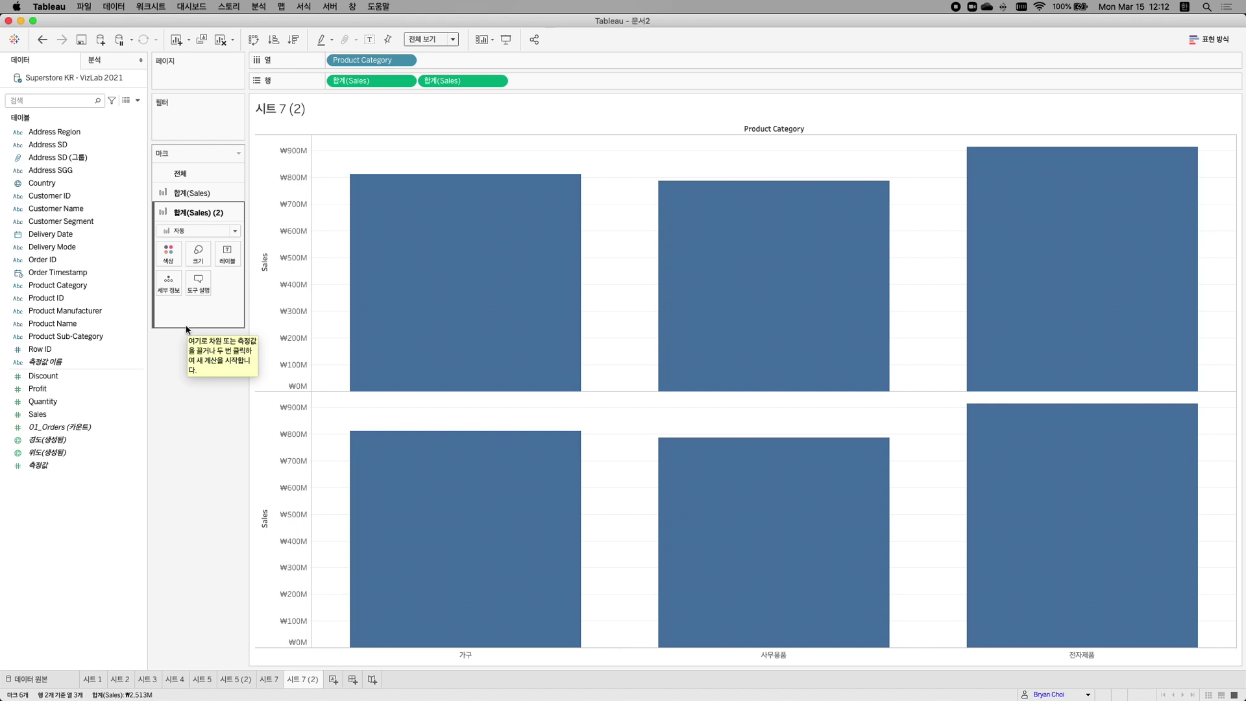
{"action": "left_click", "coordinate": [193, 232]}
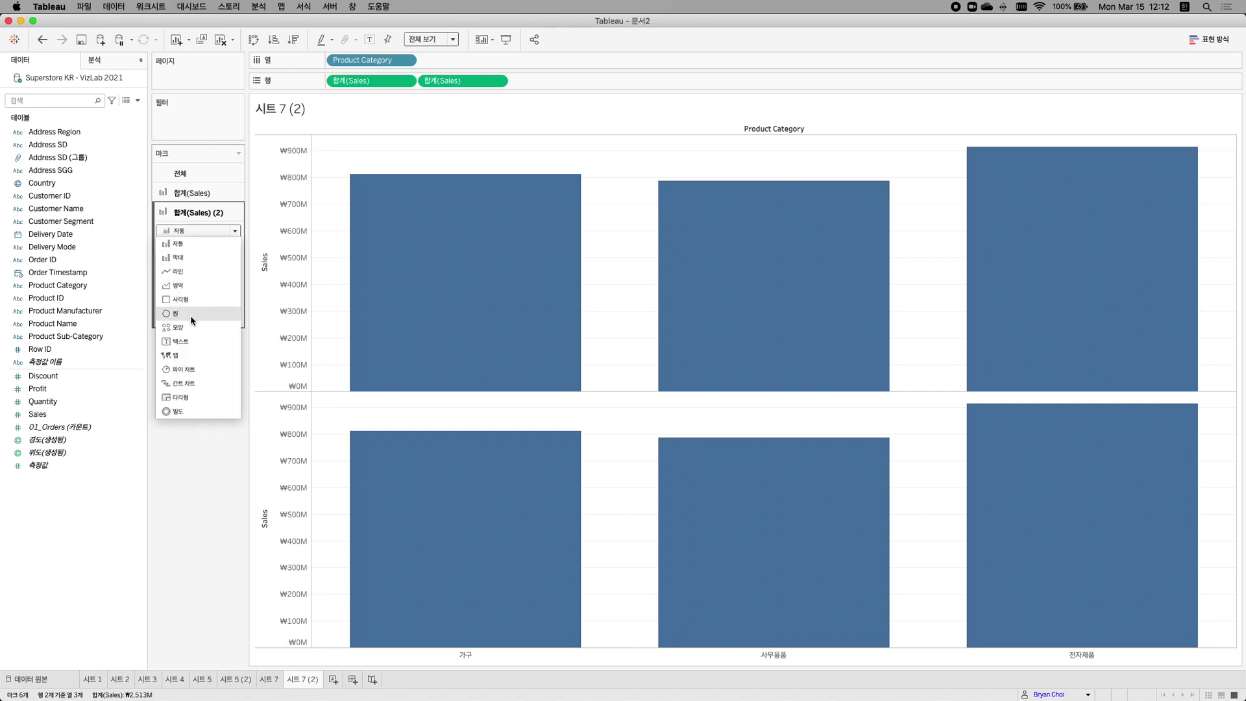
{"action": "left_click", "coordinate": [192, 384]}
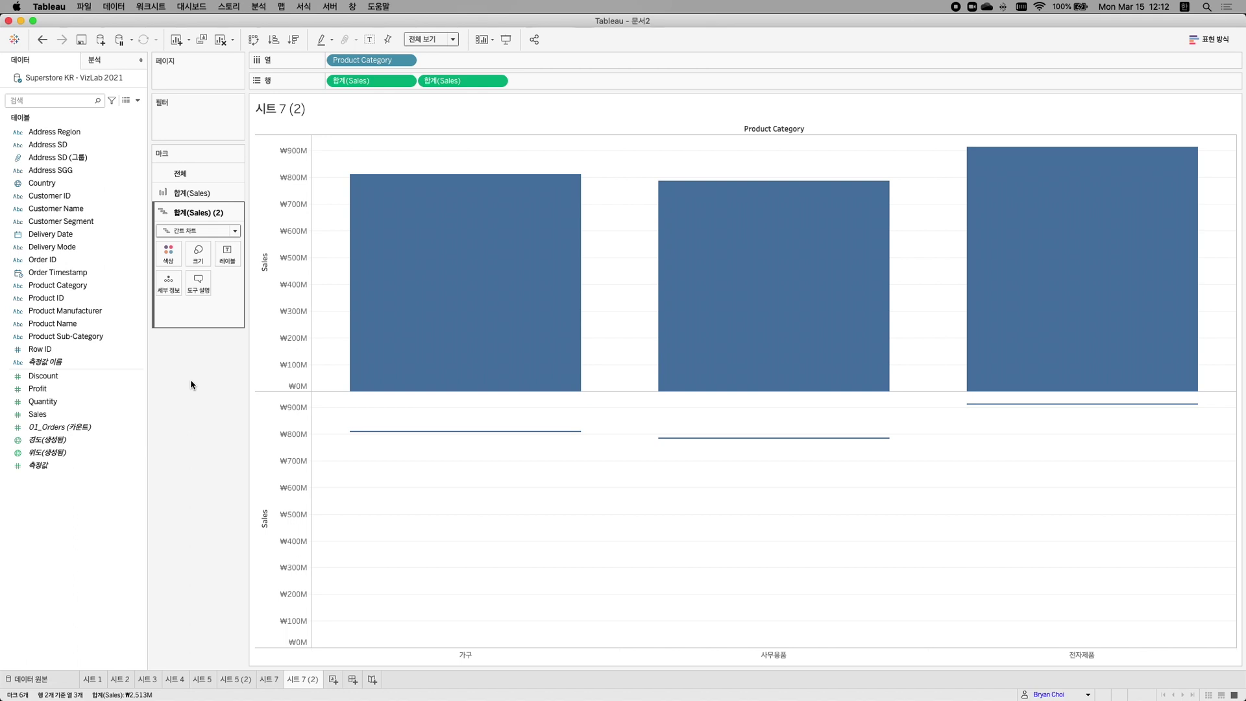
{"action": "mouse_move", "coordinate": [369, 179]}
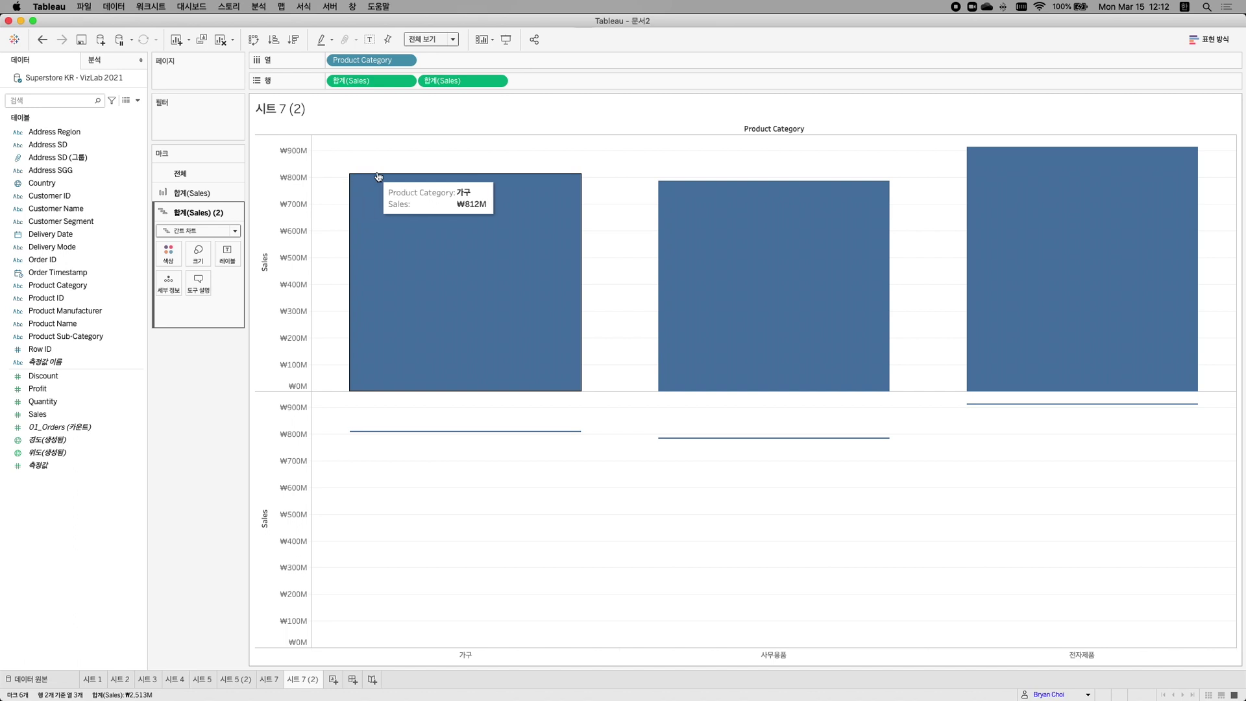
{"action": "mouse_move", "coordinate": [570, 431]}
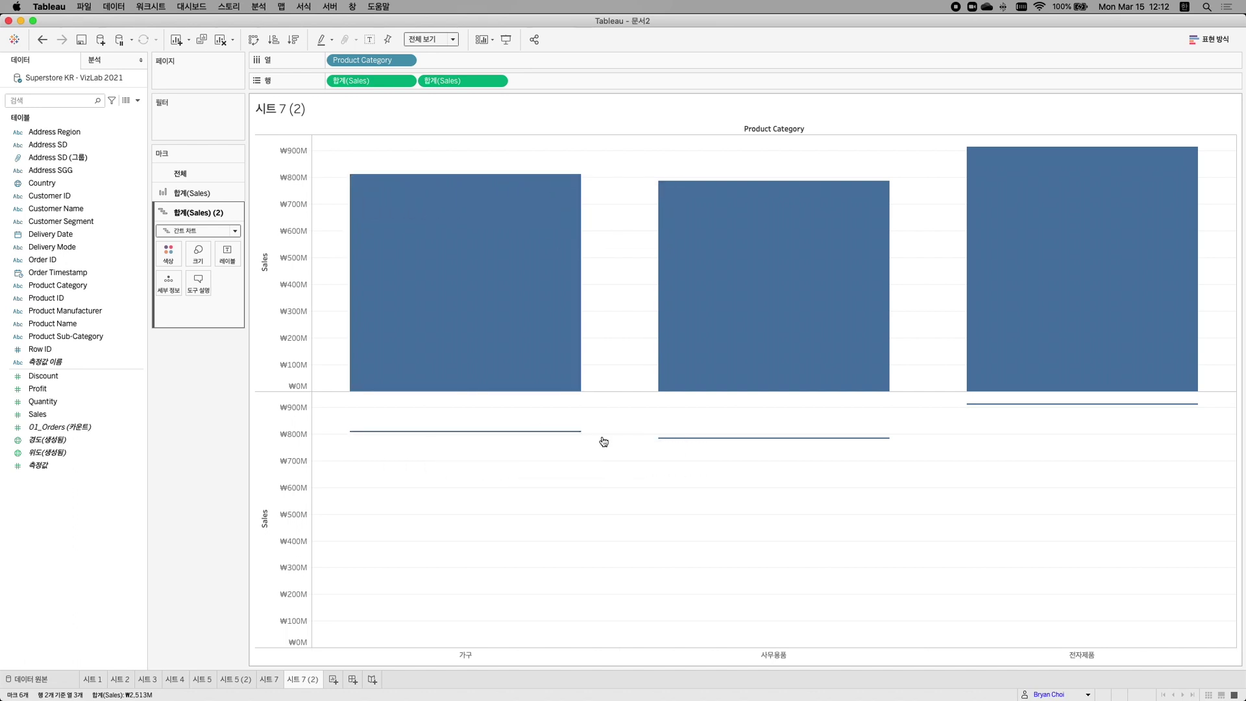
{"action": "mouse_move", "coordinate": [991, 407]}
- Compare the upper and lower Sales axes with their matching 합계(Sales) pills on the rows shelf
{"action": "left_click", "coordinate": [272, 268]}
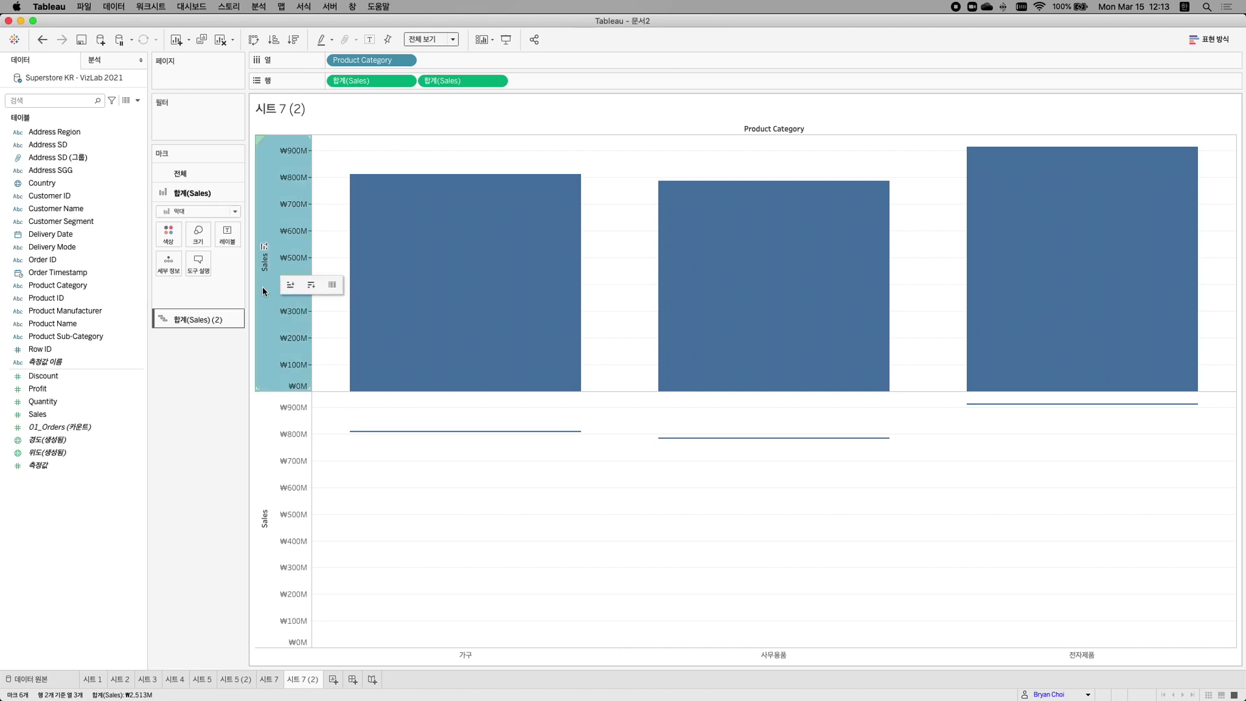
{"action": "left_click", "coordinate": [266, 468]}
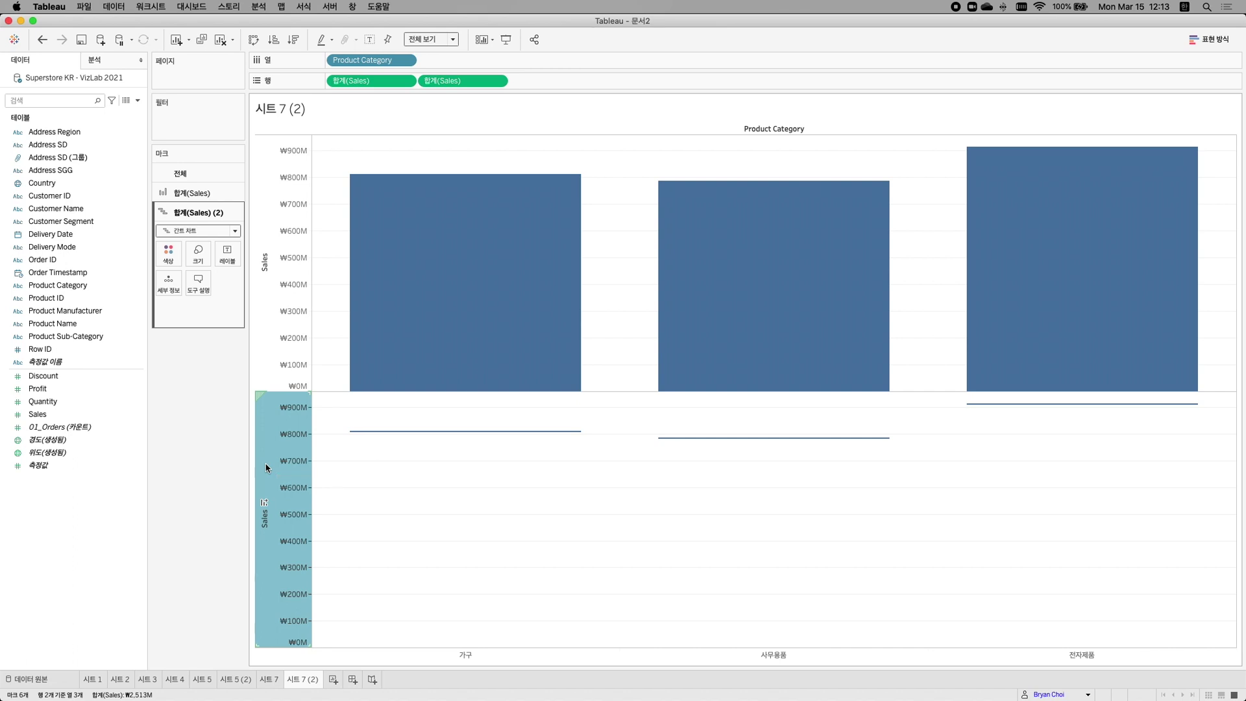
{"action": "left_click", "coordinate": [392, 82]}
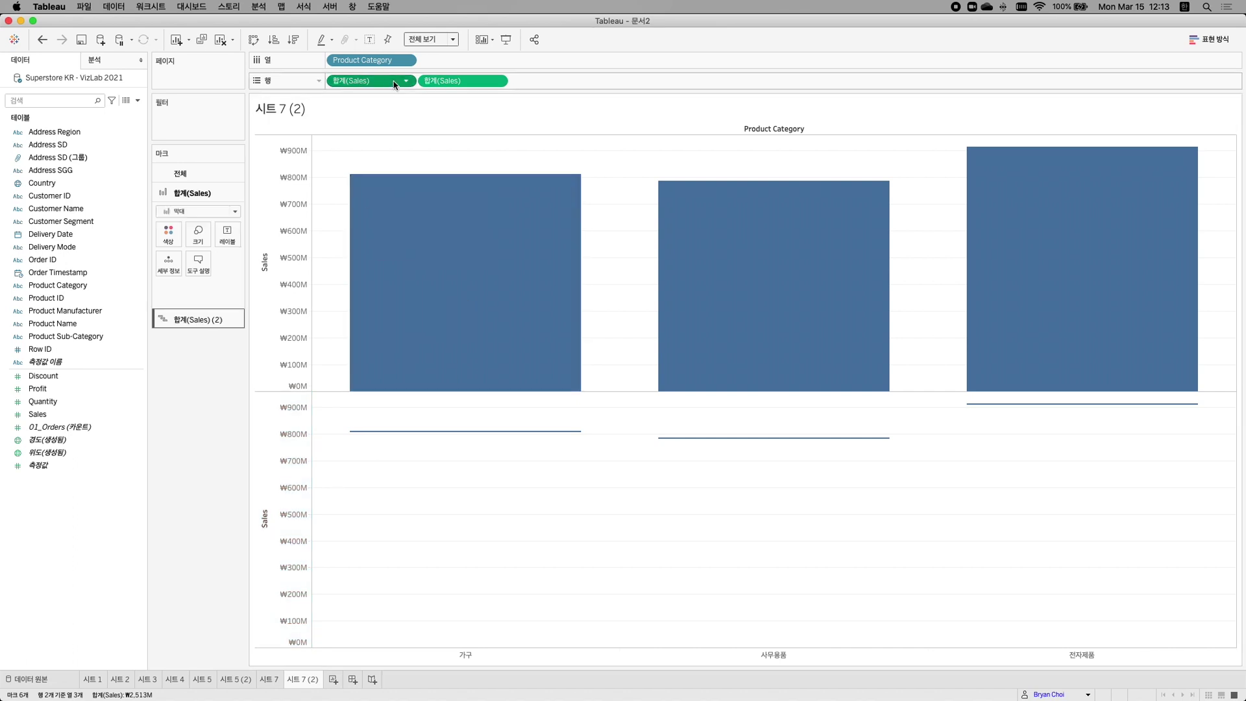
{"action": "left_click", "coordinate": [444, 82]}
{"action": "left_click", "coordinate": [392, 82]}
{"action": "left_click", "coordinate": [454, 82]}
{"action": "left_click", "coordinate": [387, 81]}
- Combine the second 합계(Sales) with the first as a dual axis (이중 축)
{"action": "left_click", "coordinate": [475, 82]}
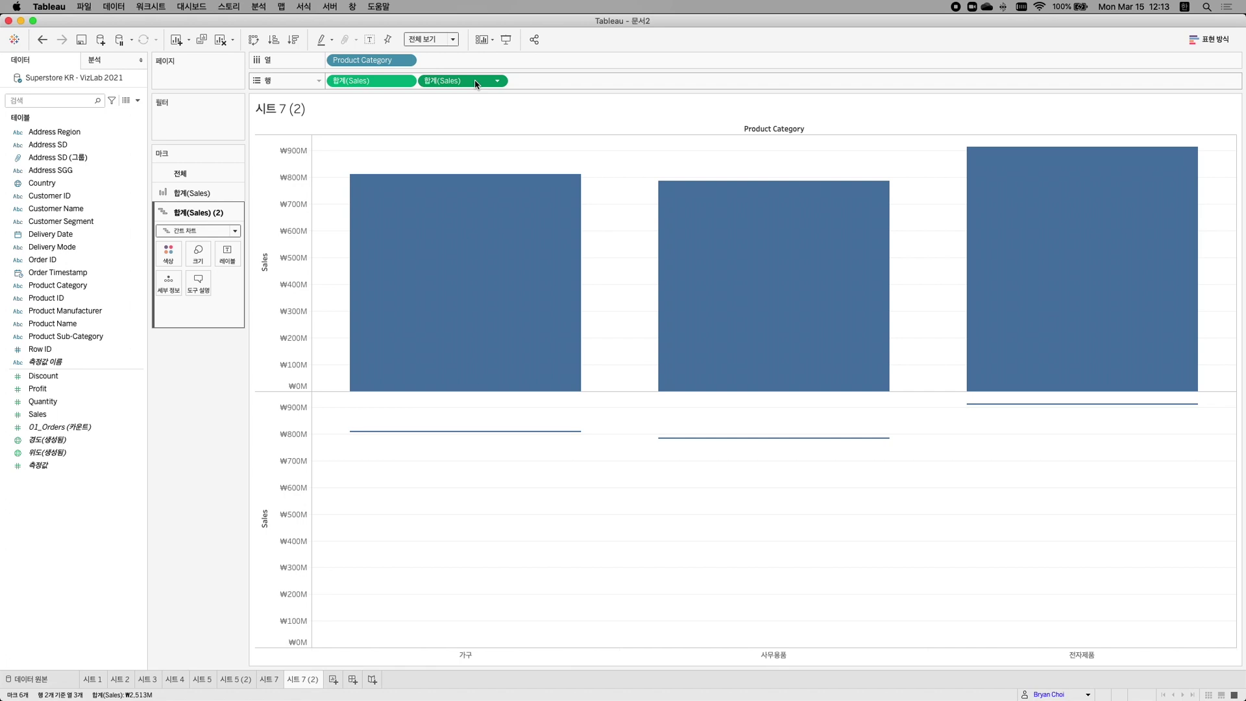
{"action": "right_click", "coordinate": [476, 83]}
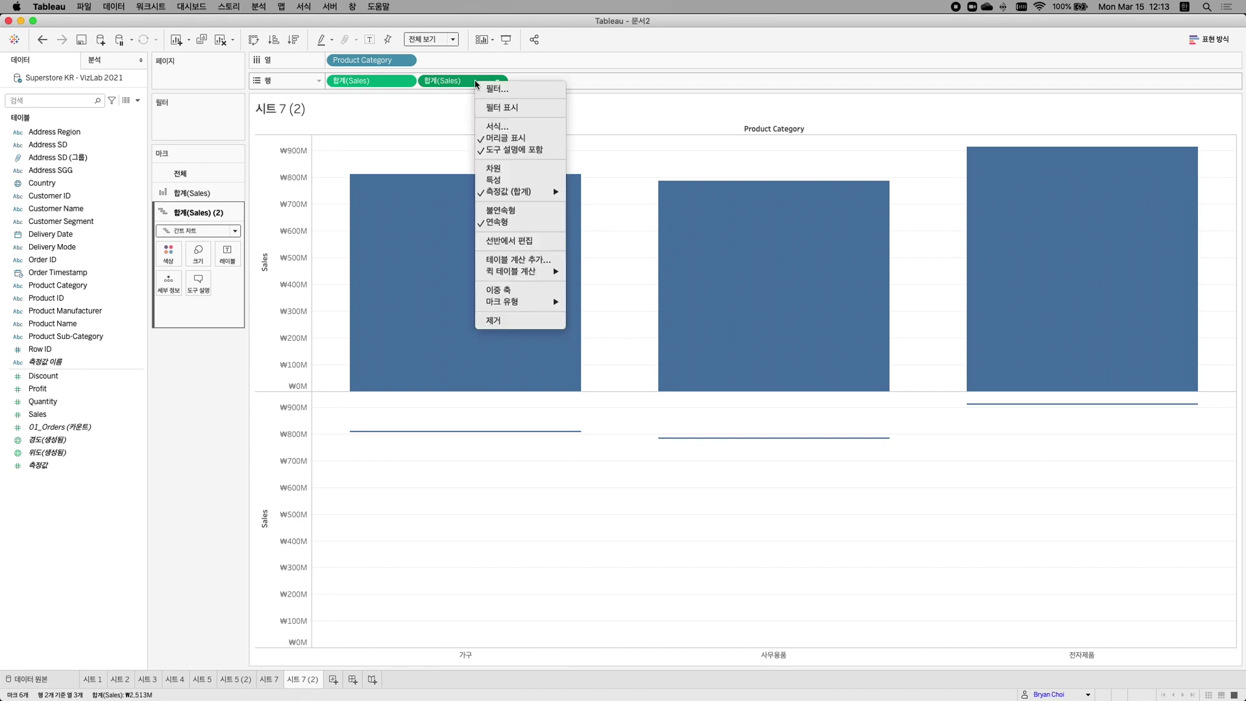
{"action": "left_click", "coordinate": [501, 292]}
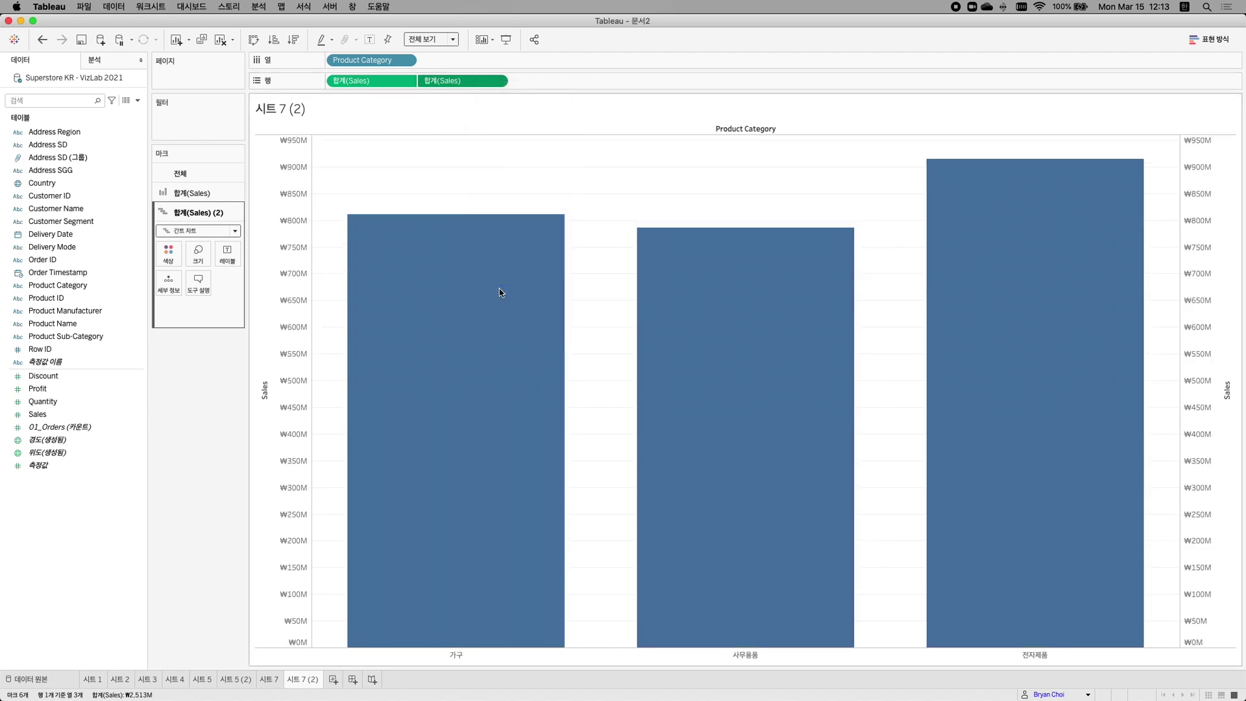
- Compare the two Sales axes of the dual-axis chart and the mark settings belonging to each
{"action": "left_click", "coordinate": [285, 224]}
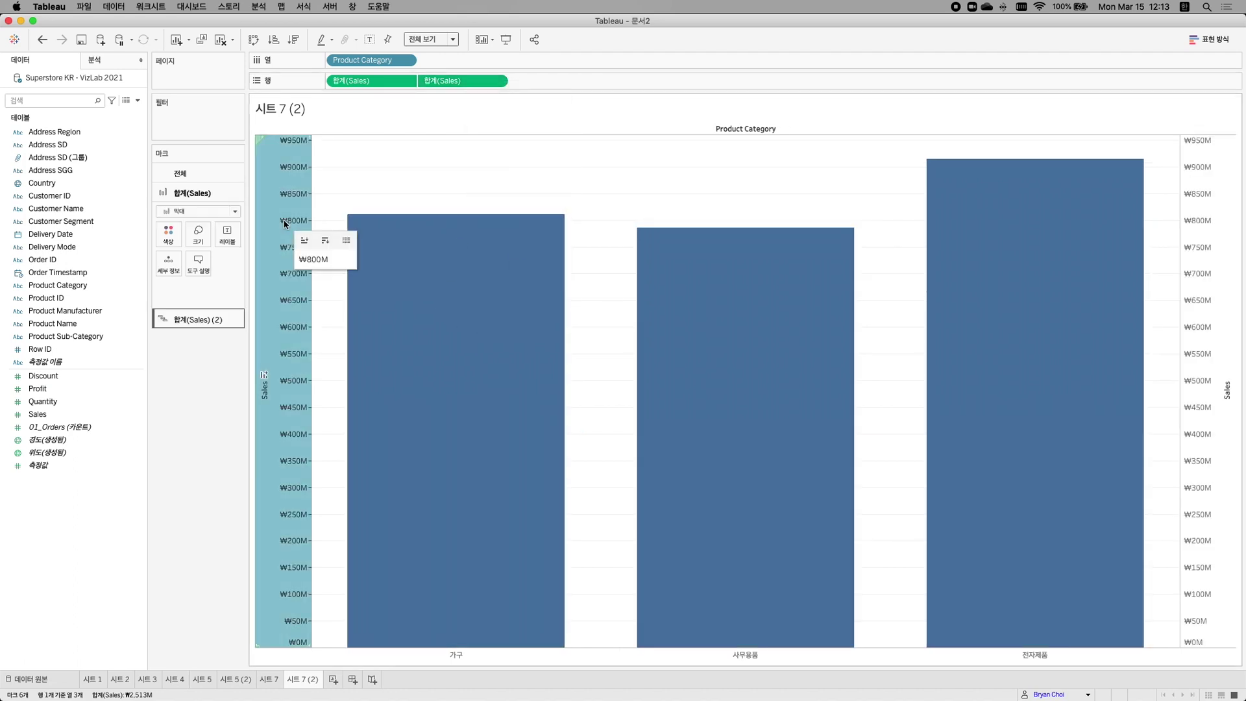
{"action": "left_click", "coordinate": [1217, 211]}
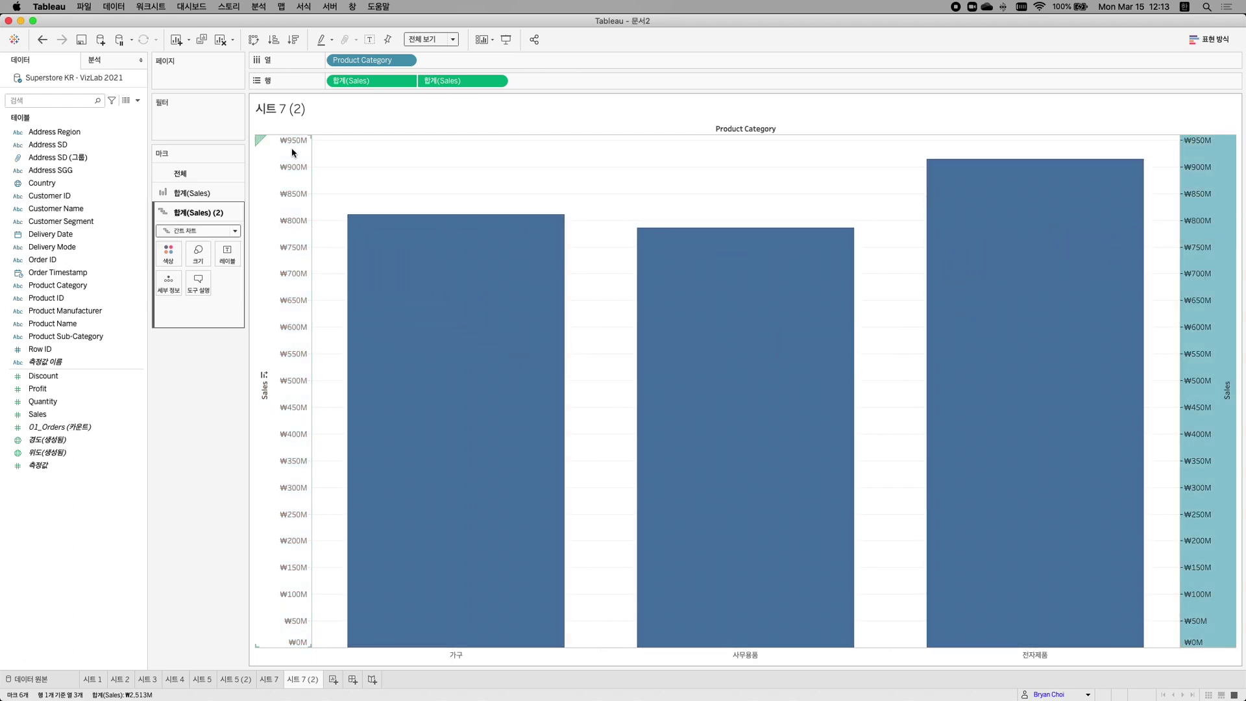
{"action": "left_click", "coordinate": [287, 253]}
{"action": "left_click", "coordinate": [1198, 218]}
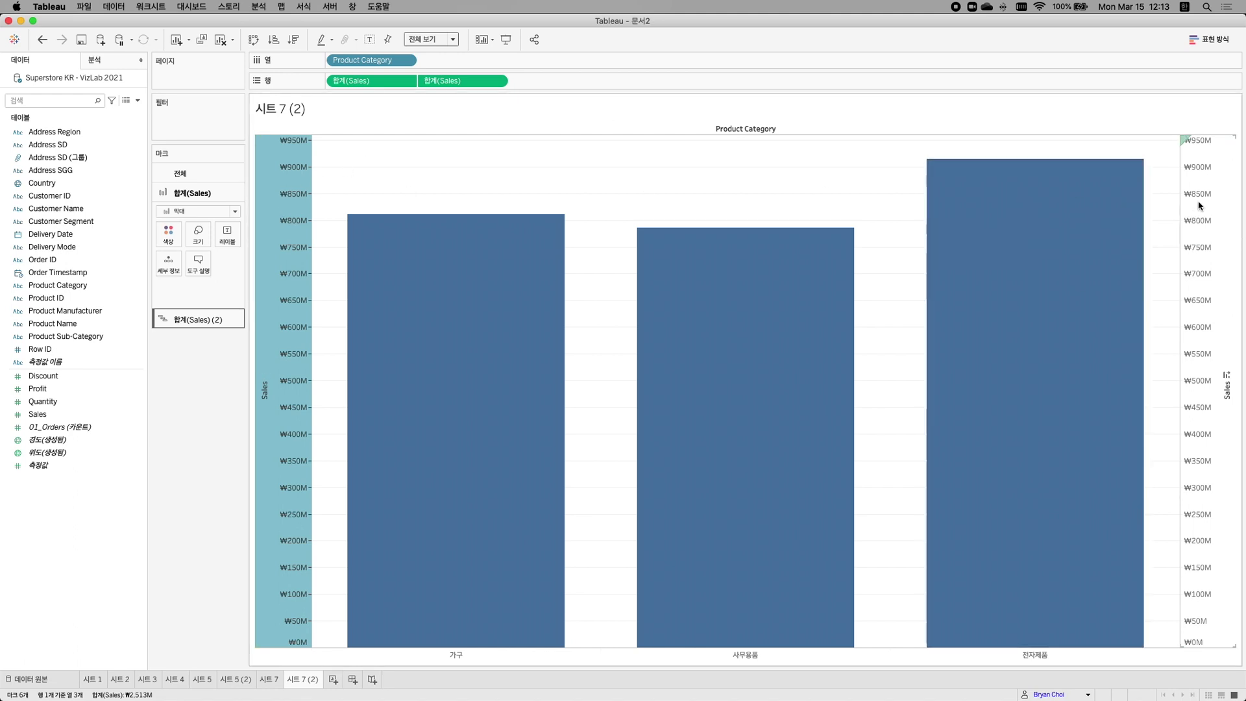
{"action": "left_click", "coordinate": [1215, 206]}
{"action": "left_click", "coordinate": [273, 211]}
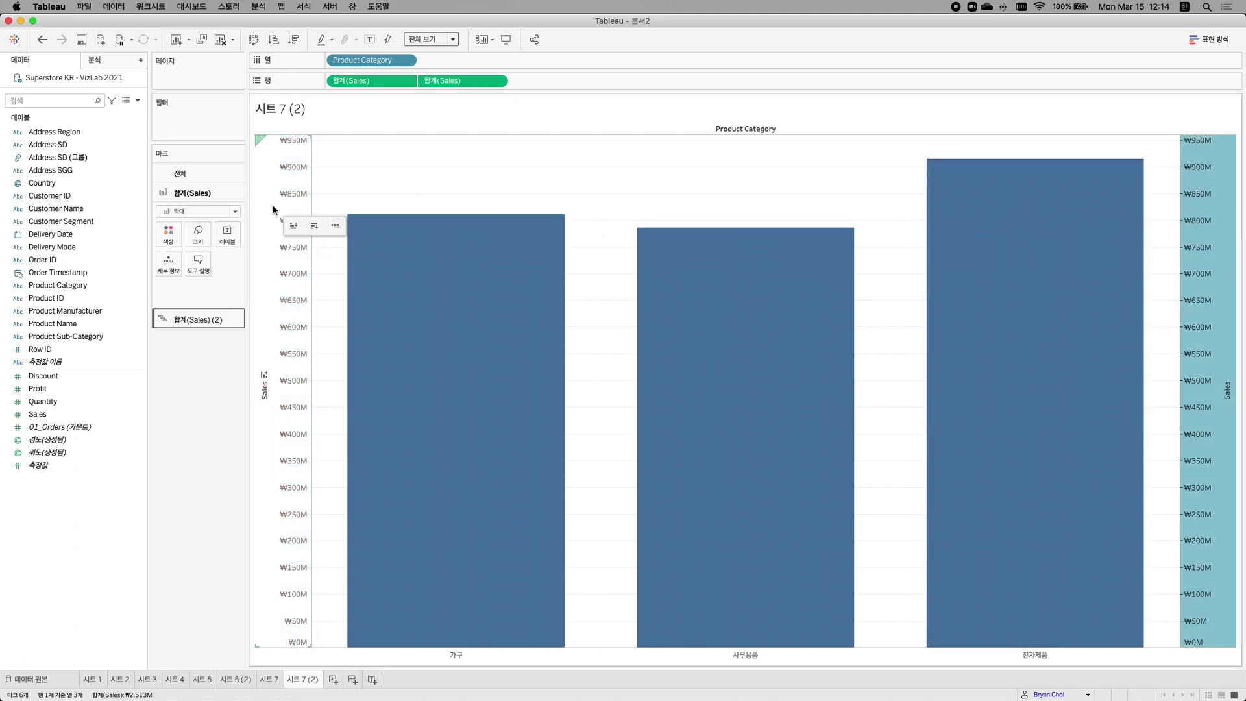
{"action": "left_click", "coordinate": [1229, 206]}
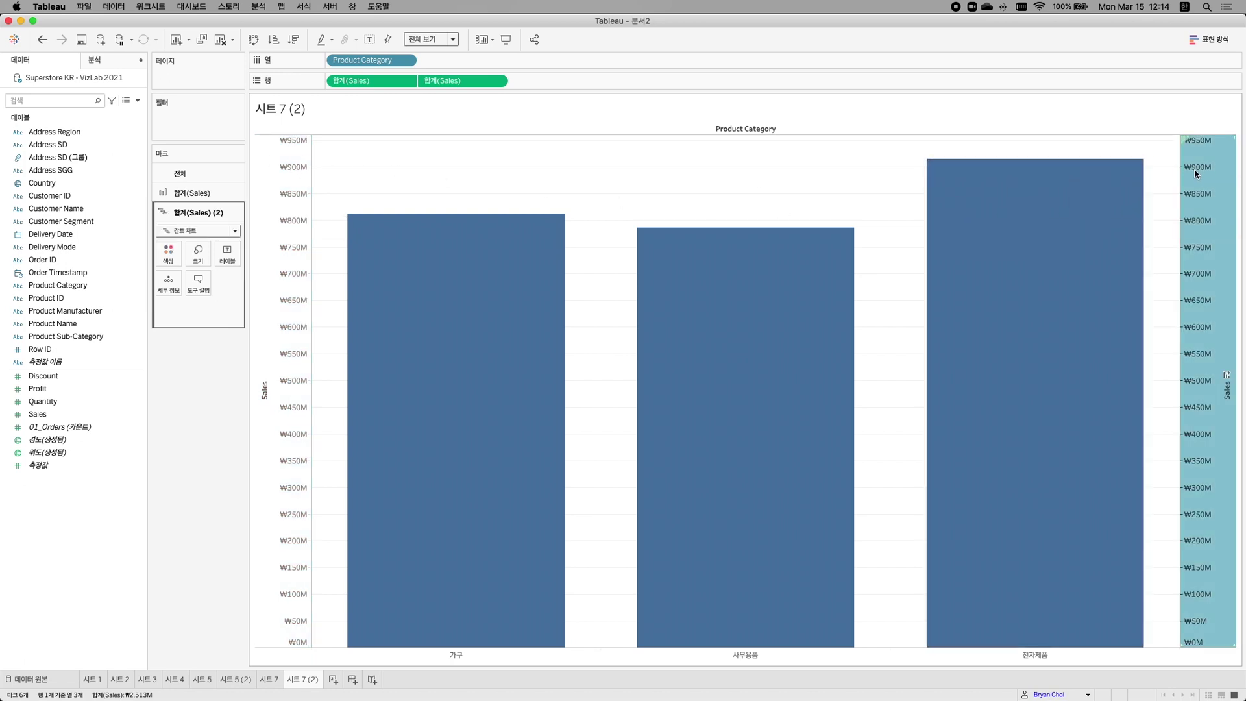
- Synchronize the secondary Sales axis with the primary one (축 동기화)
{"action": "mouse_move", "coordinate": [1196, 172]}
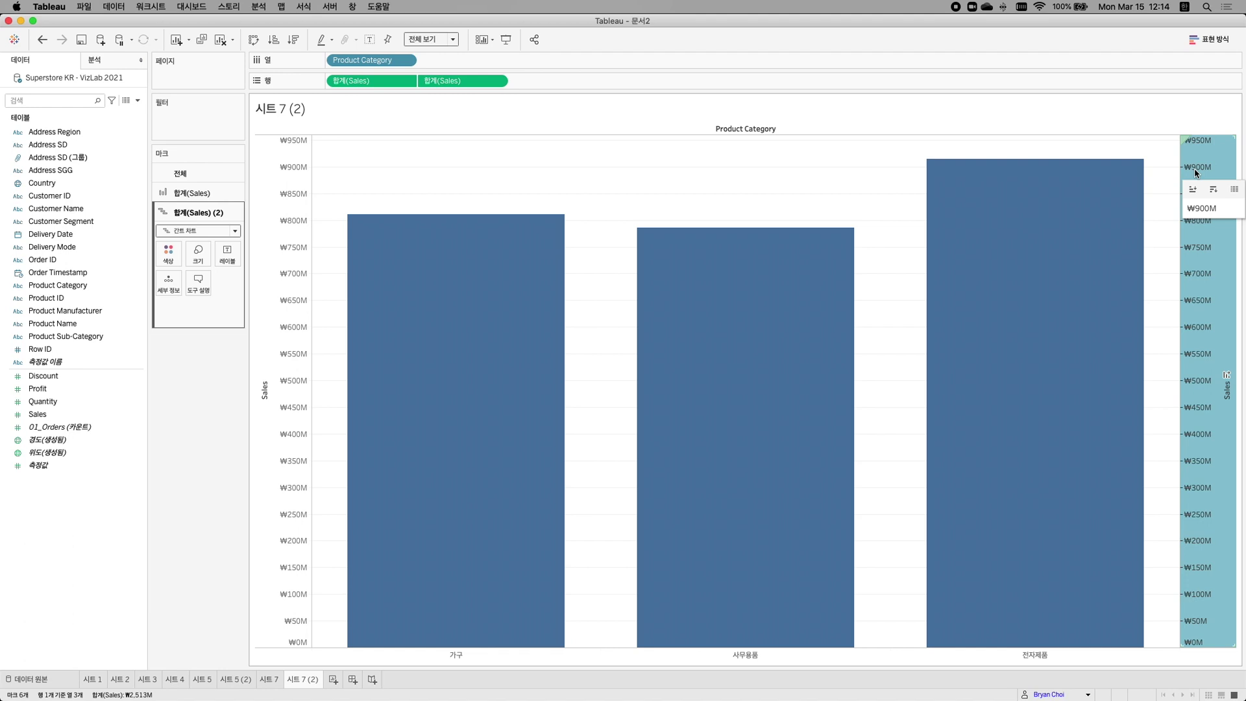
{"action": "right_click", "coordinate": [1196, 160]}
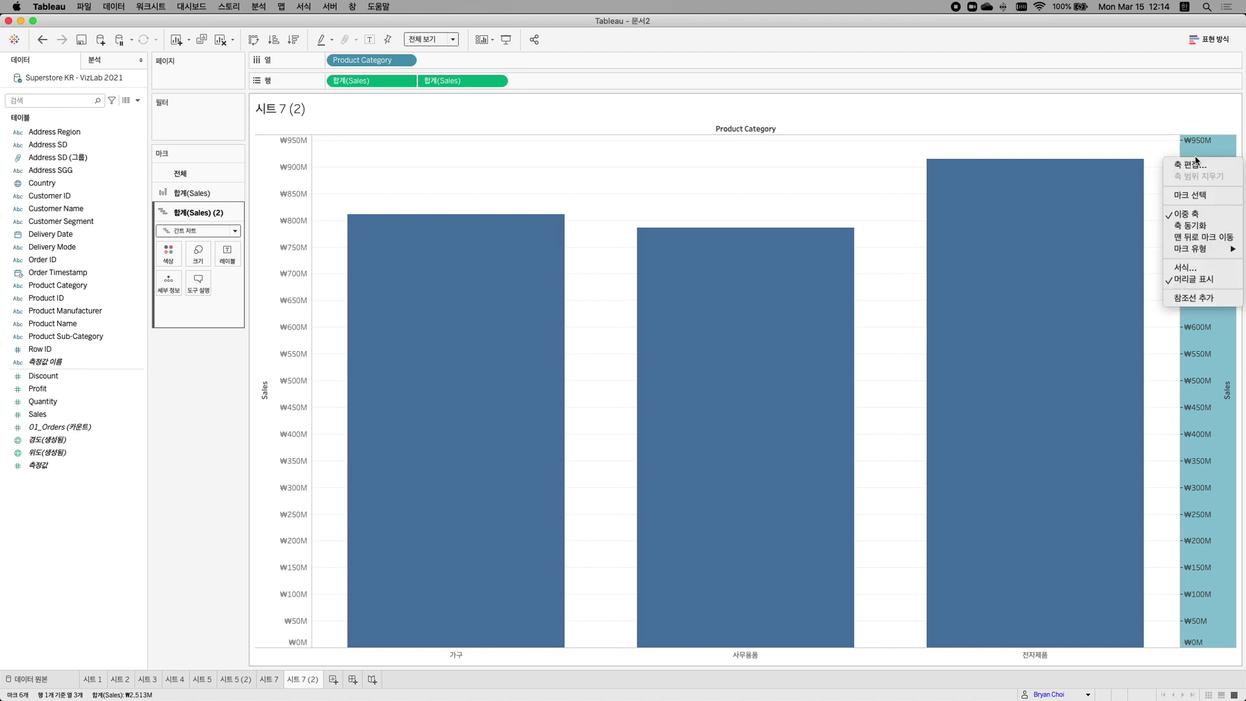
{"action": "left_click", "coordinate": [1198, 224]}
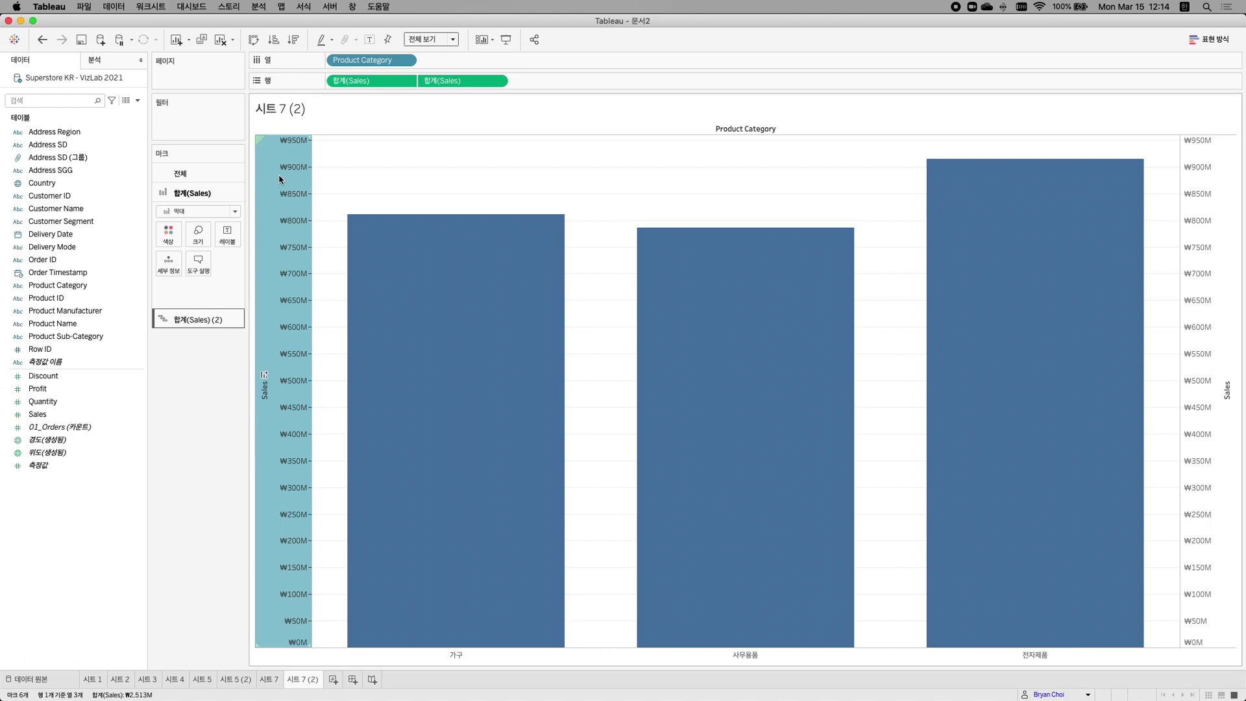
- Review the mark settings of both Sales axes and add Sales as a label to the 합계(Sales) (2) Gantt marks
{"action": "left_click", "coordinate": [1216, 187]}
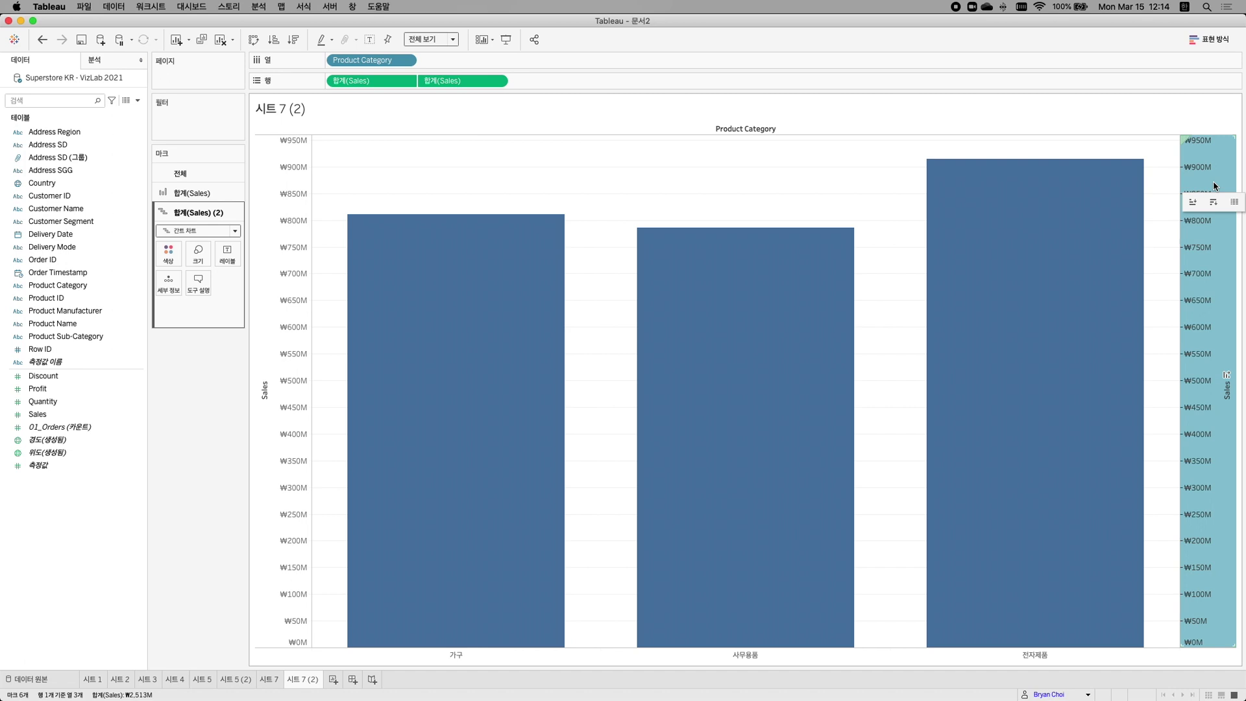
{"action": "left_click", "coordinate": [205, 176]}
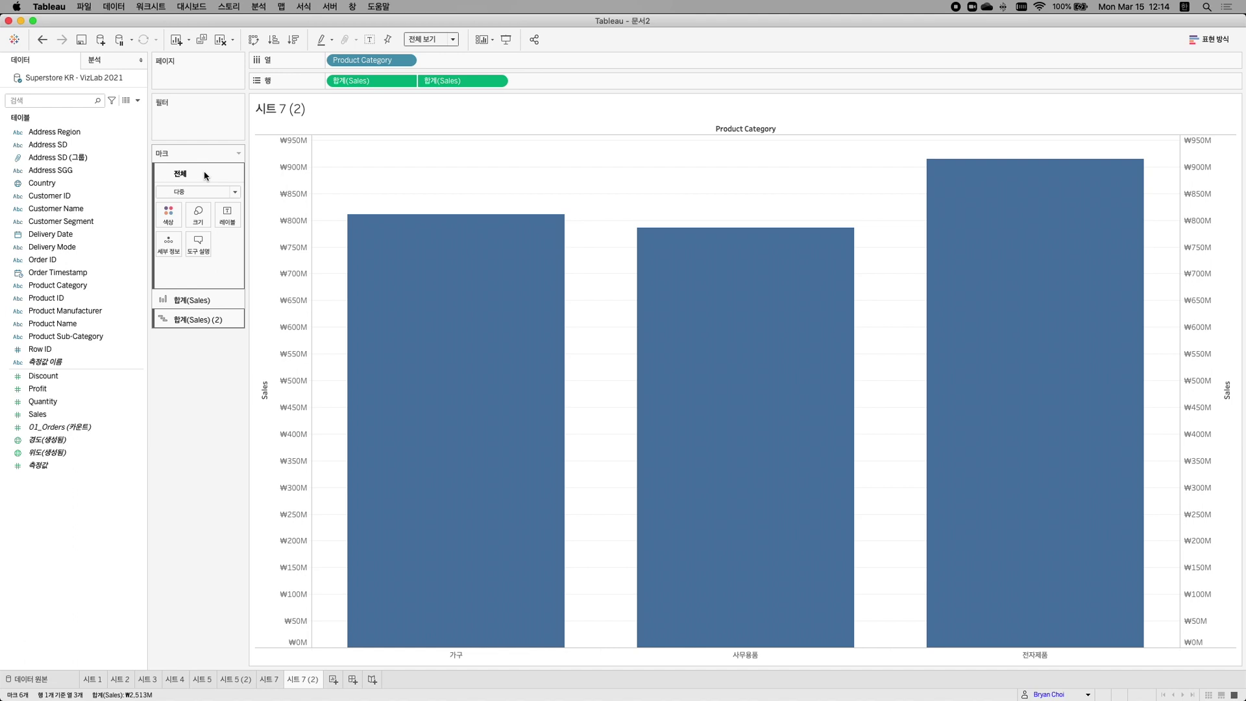
{"action": "left_click", "coordinate": [193, 300]}
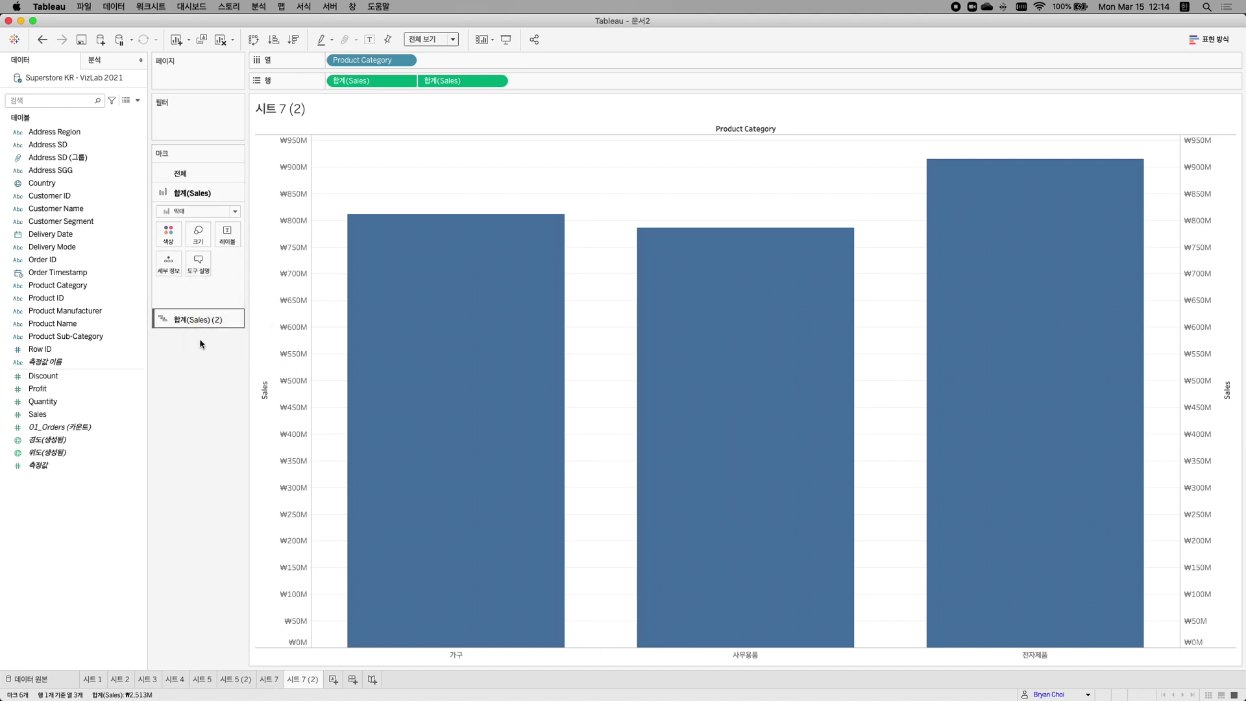
{"action": "left_click", "coordinate": [199, 322]}
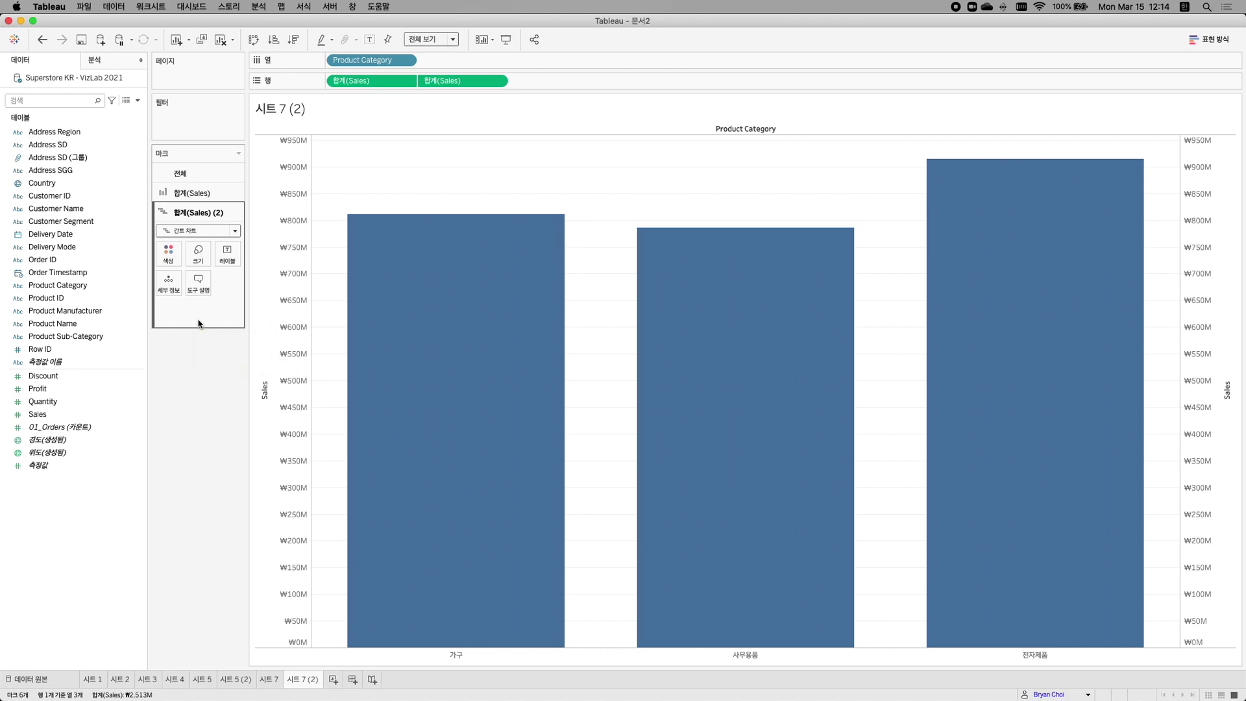
{"action": "left_click", "coordinate": [39, 414]}
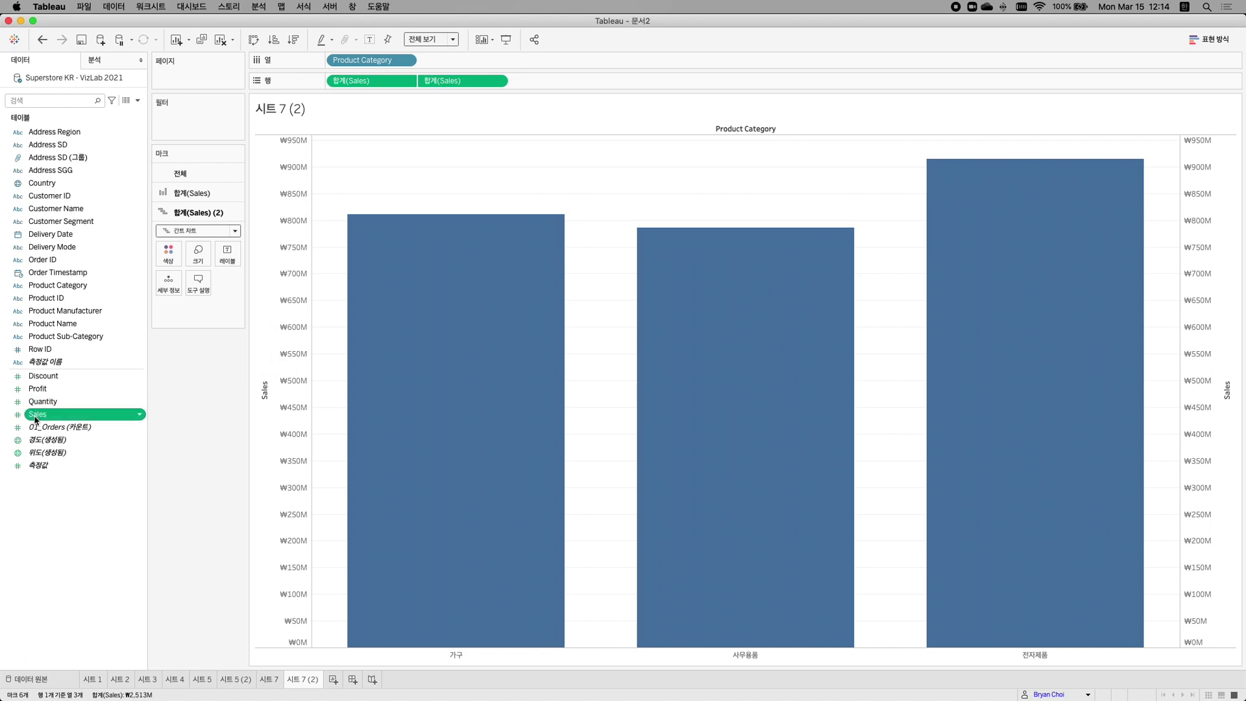
{"action": "left_click_drag", "start_coordinate": [37, 419], "coordinate": [223, 256]}
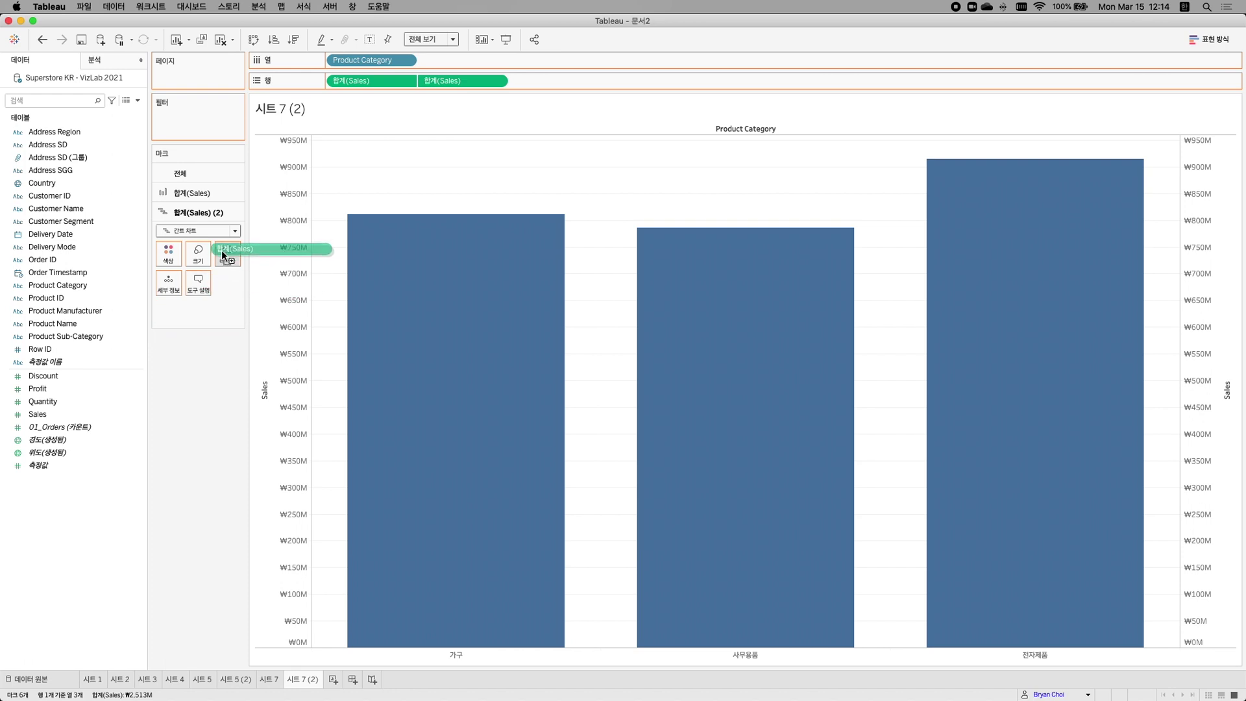
{"action": "left_click_drag", "start_coordinate": [223, 255], "coordinate": [223, 254]}
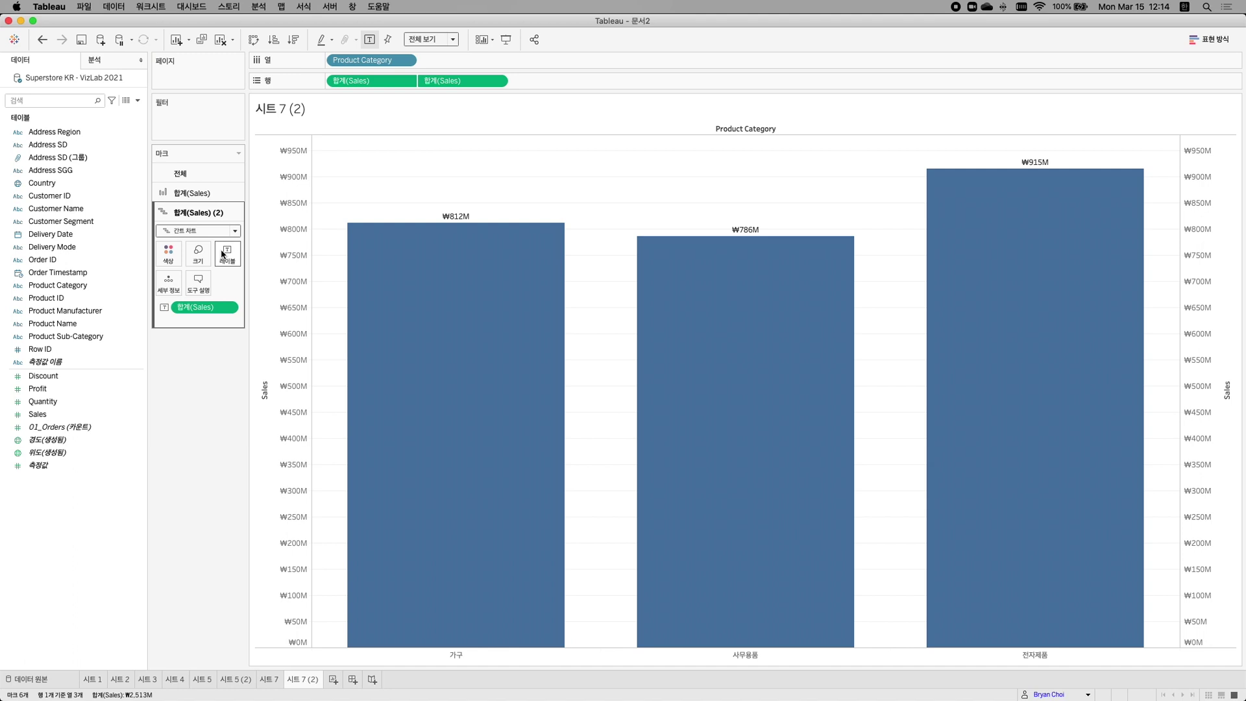
- Set the vertical alignment of the Gantt marks' value labels to bottom (아래쪽)
{"action": "left_click", "coordinate": [227, 254]}
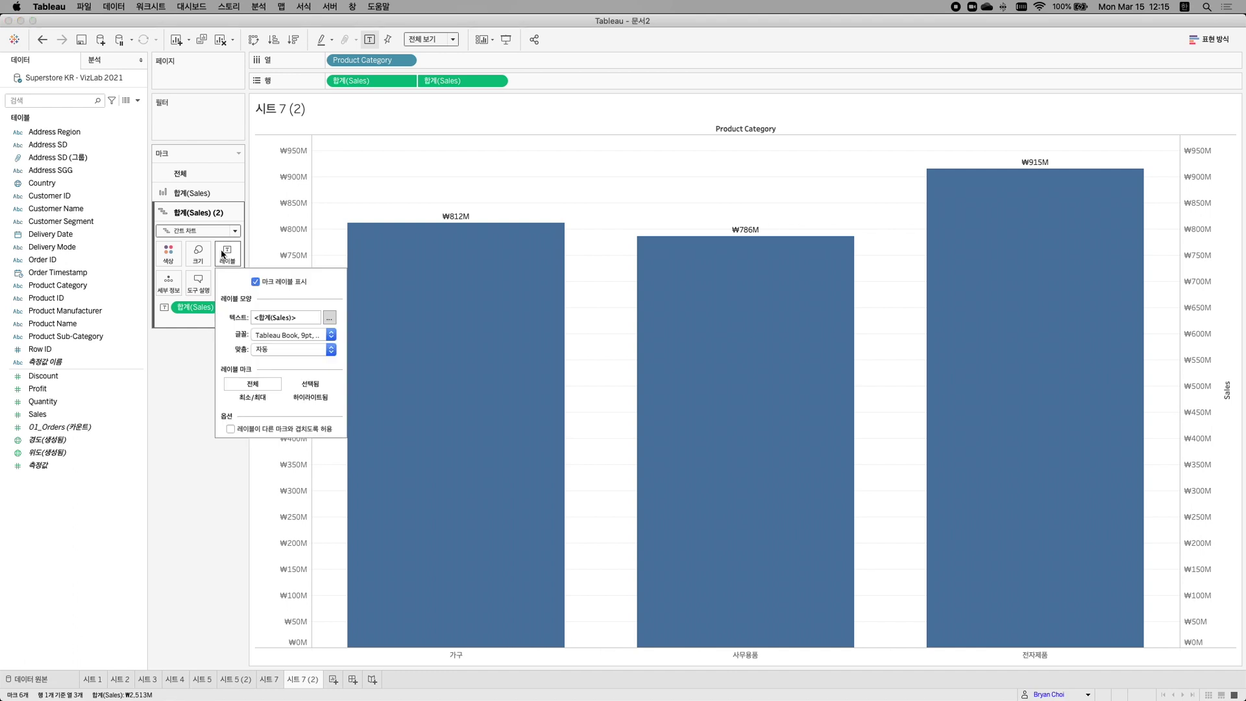
{"action": "left_click", "coordinate": [261, 350]}
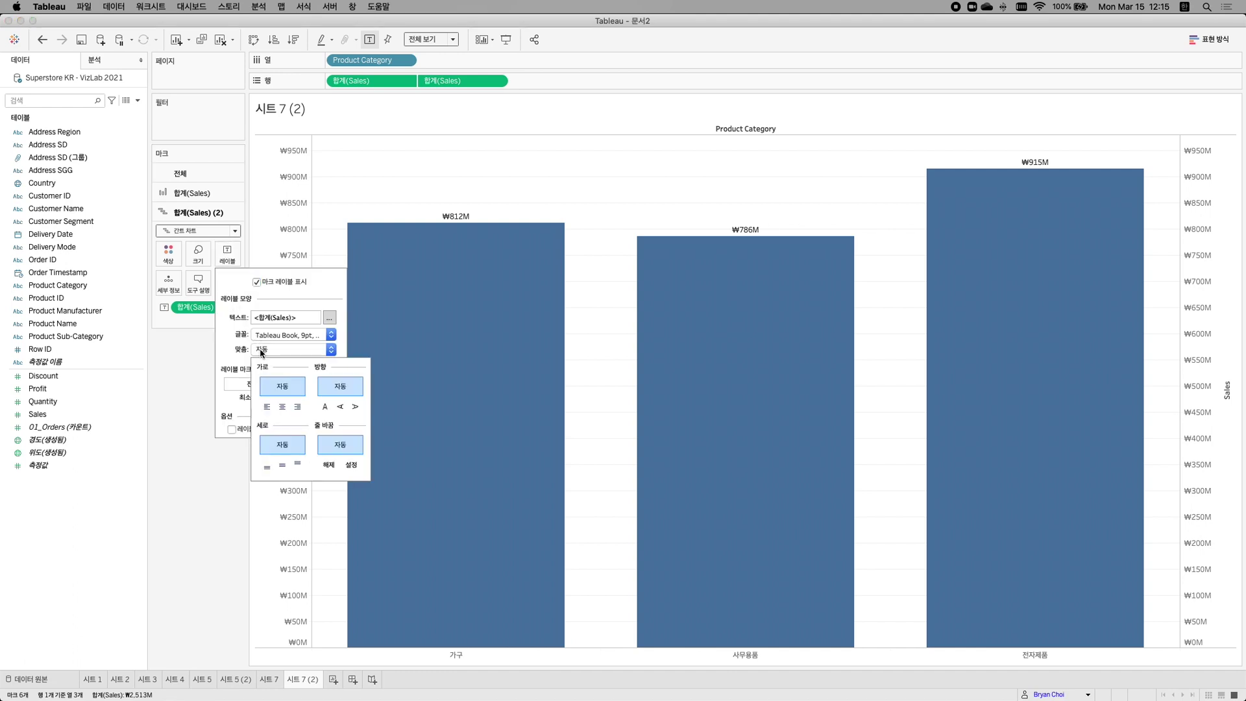
{"action": "left_click", "coordinate": [267, 466]}
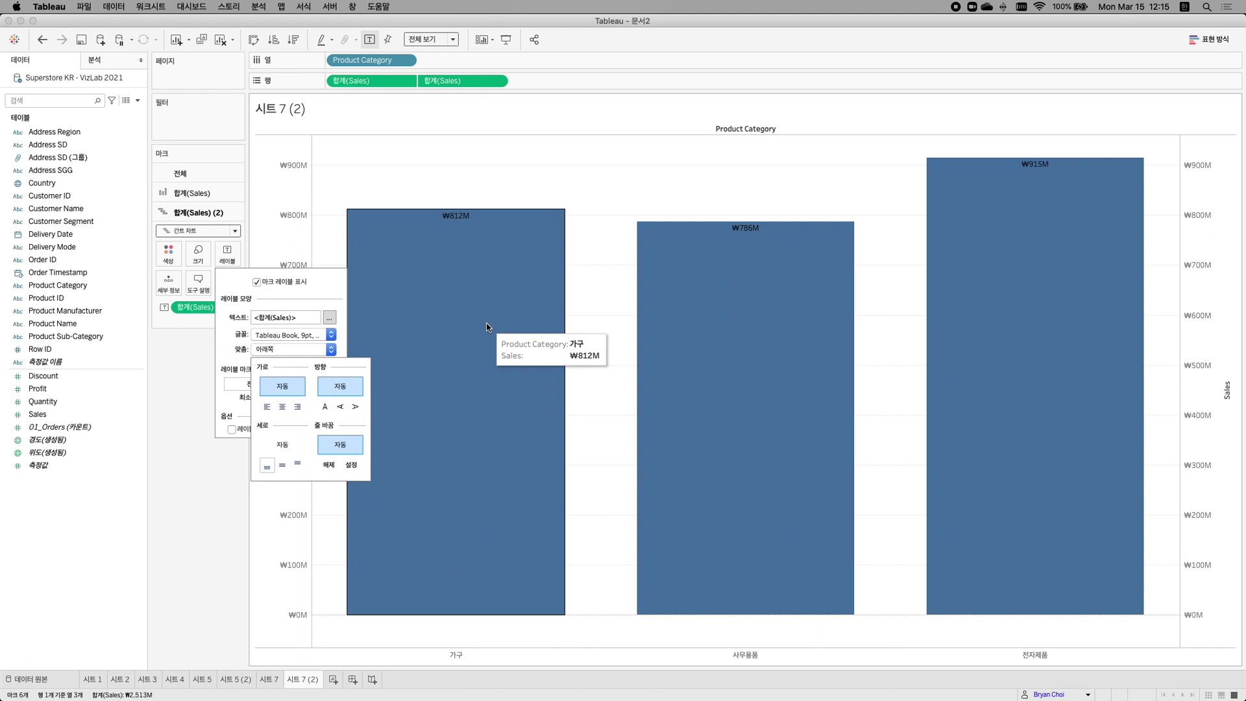
- Format the Gantt marks' value labels as white, bold, 12 pt text and return to Tableau from the presentation slide
{"action": "left_click", "coordinate": [331, 334]}
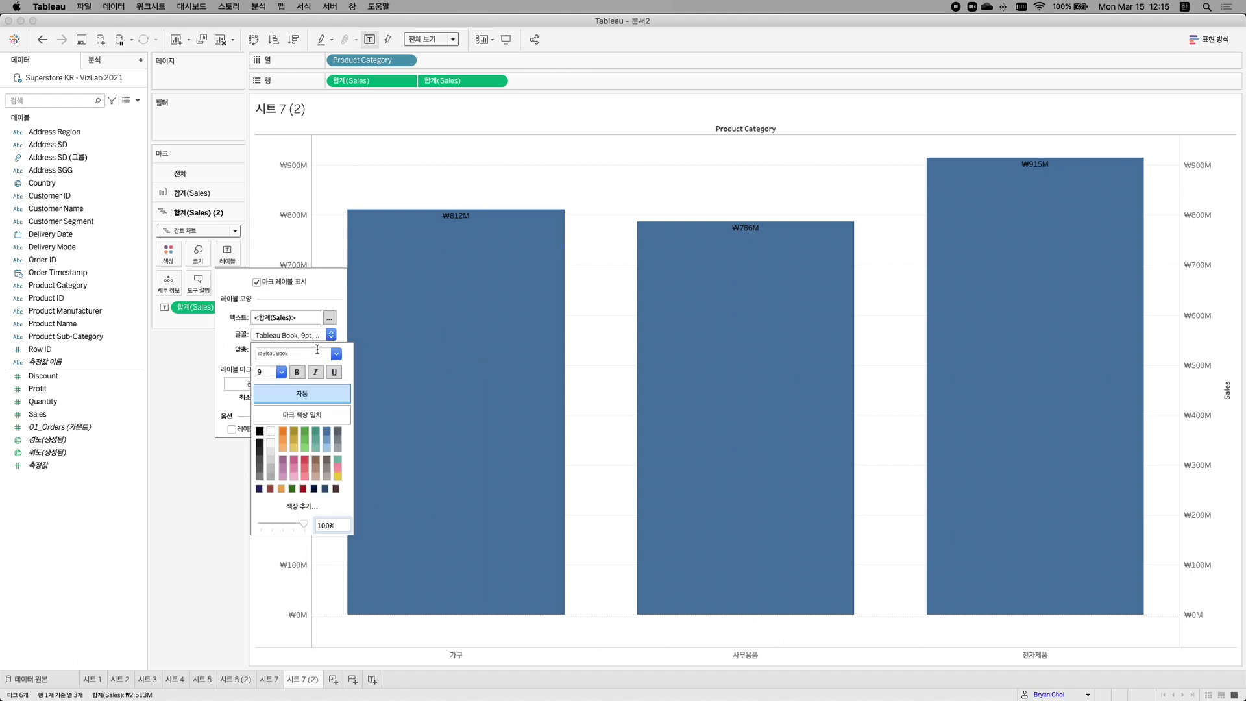
{"action": "left_click", "coordinate": [271, 432]}
{"action": "left_click", "coordinate": [297, 372]}
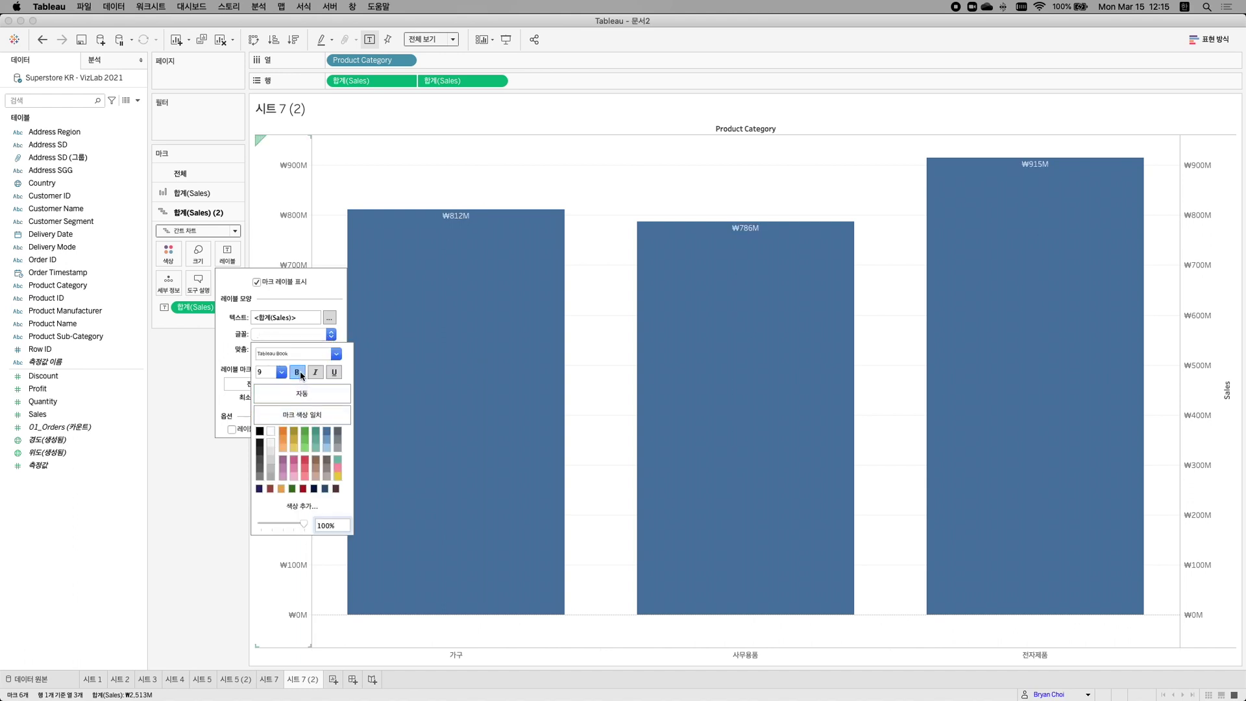
{"action": "left_click", "coordinate": [281, 372]}
{"action": "left_click", "coordinate": [272, 414]}
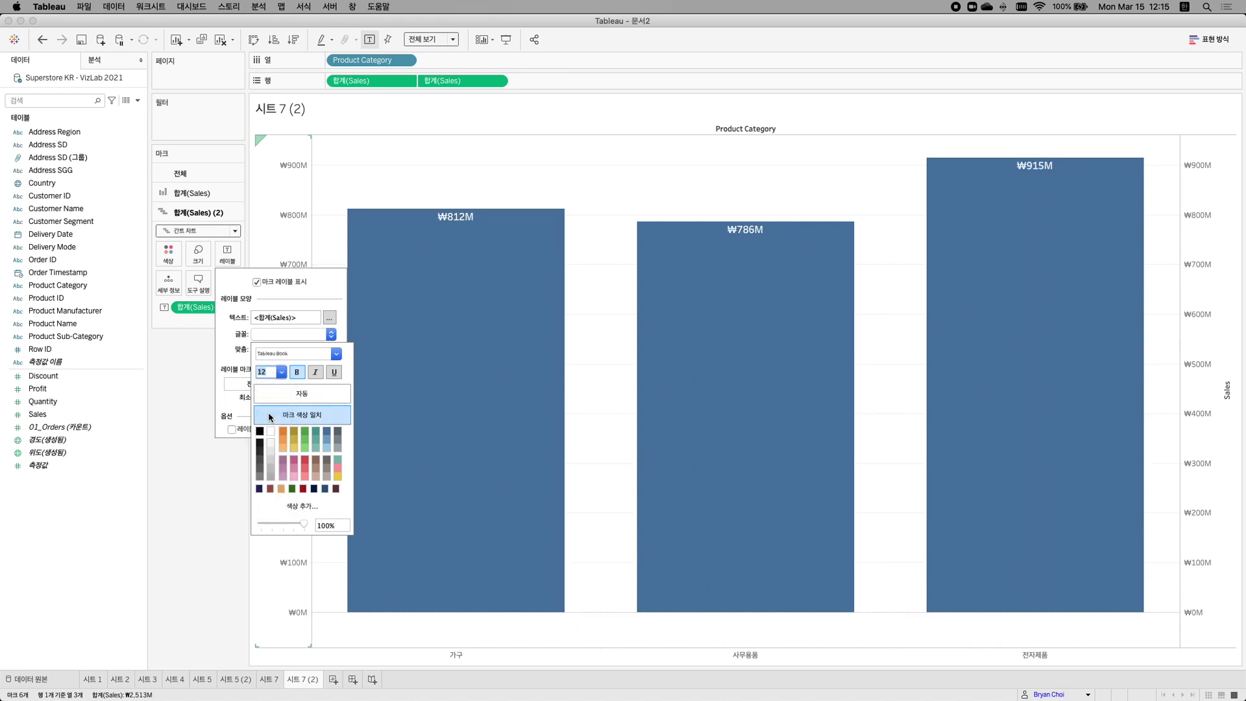
{"action": "left_click", "coordinate": [179, 444]}
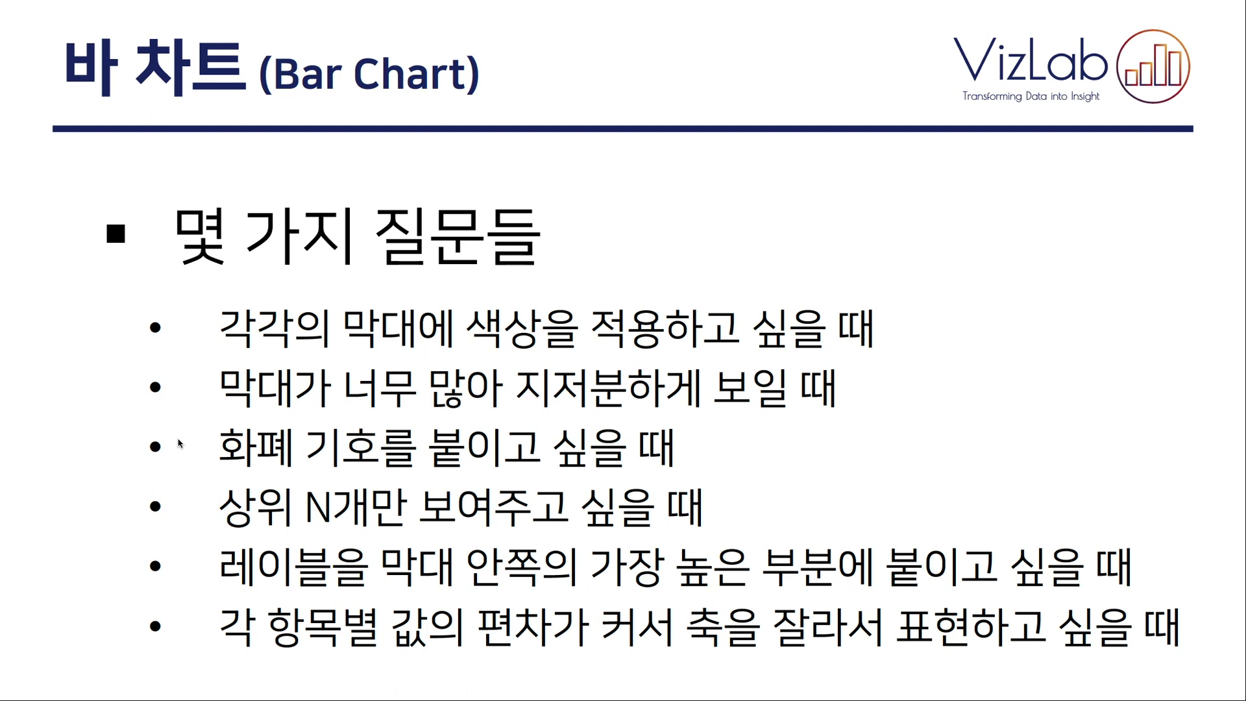
{"action": "key", "text": "super+Tab"}
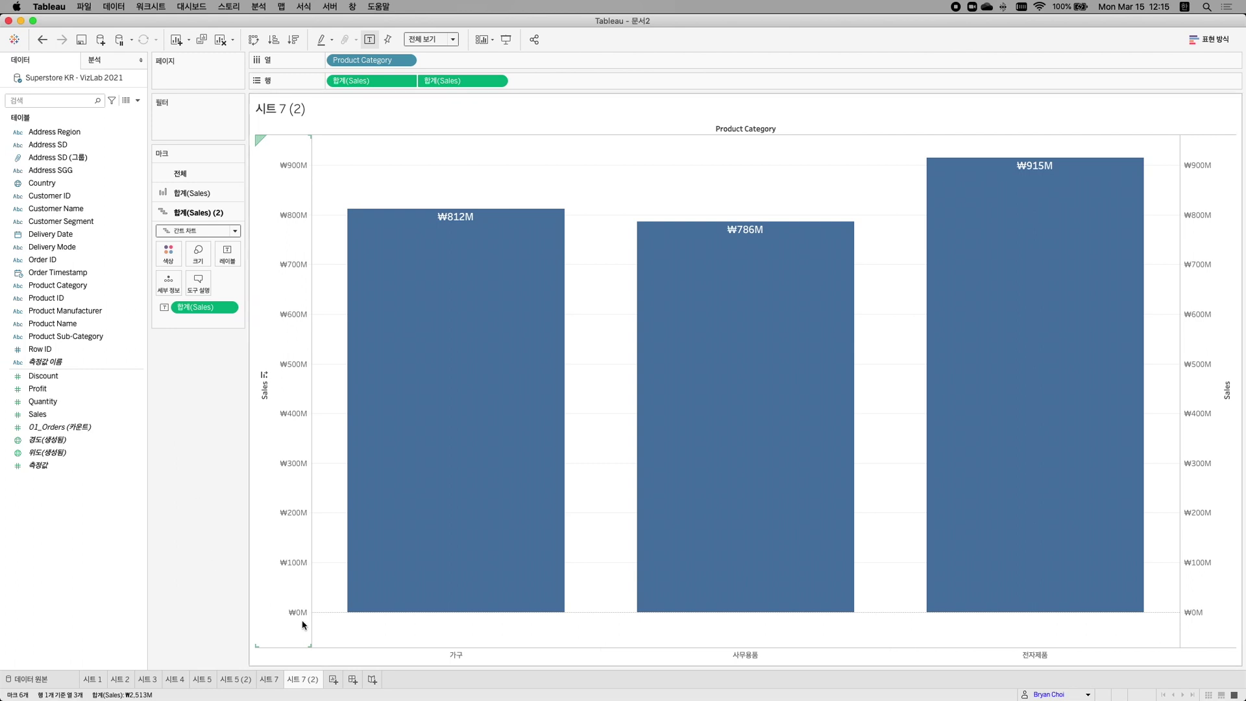
- Create a new worksheet with Sales on rows and Product Name on columns, adding all members (모든 멤버 추가)
{"action": "left_click", "coordinate": [334, 679]}
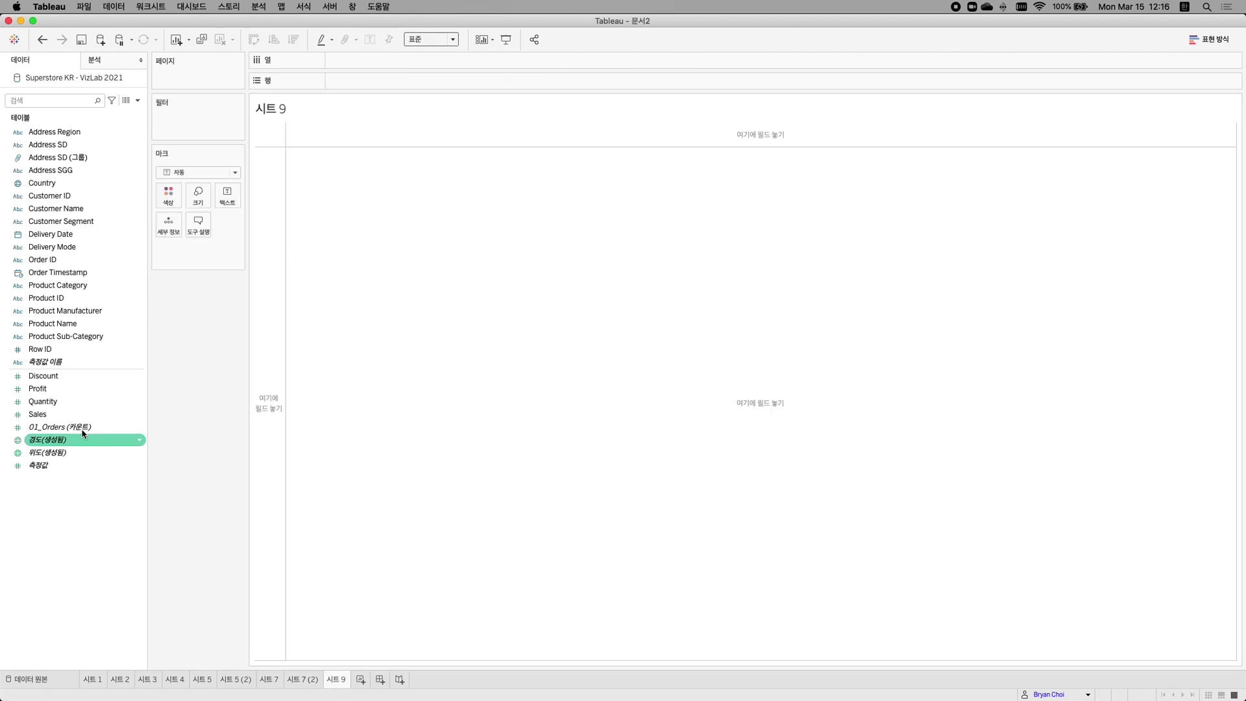
{"action": "double_click", "coordinate": [63, 414]}
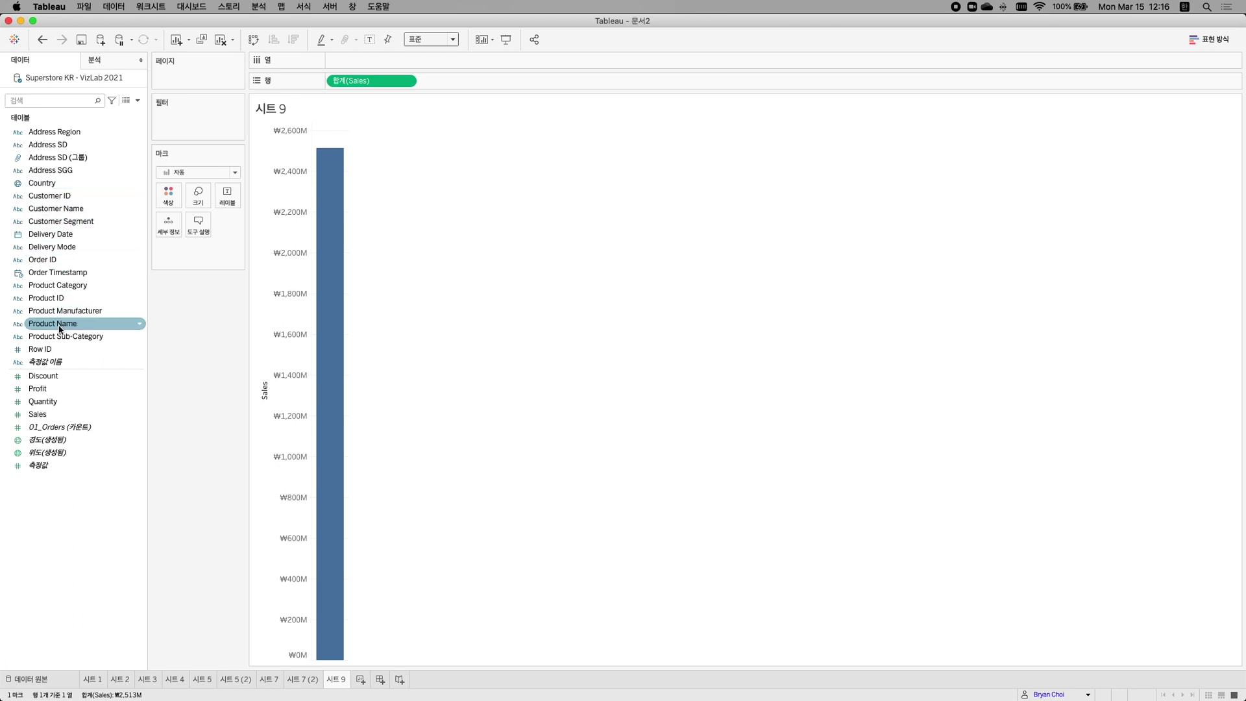
{"action": "left_click_drag", "start_coordinate": [54, 323], "coordinate": [392, 63]}
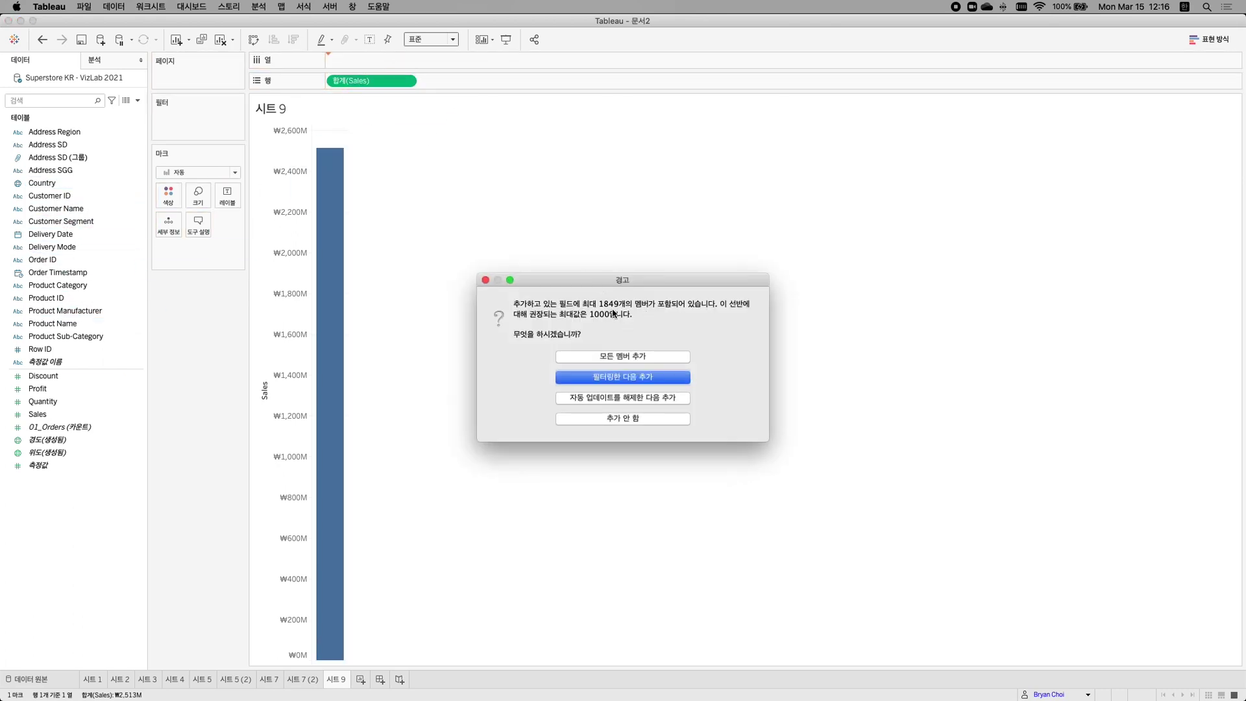
{"action": "left_click", "coordinate": [619, 356]}
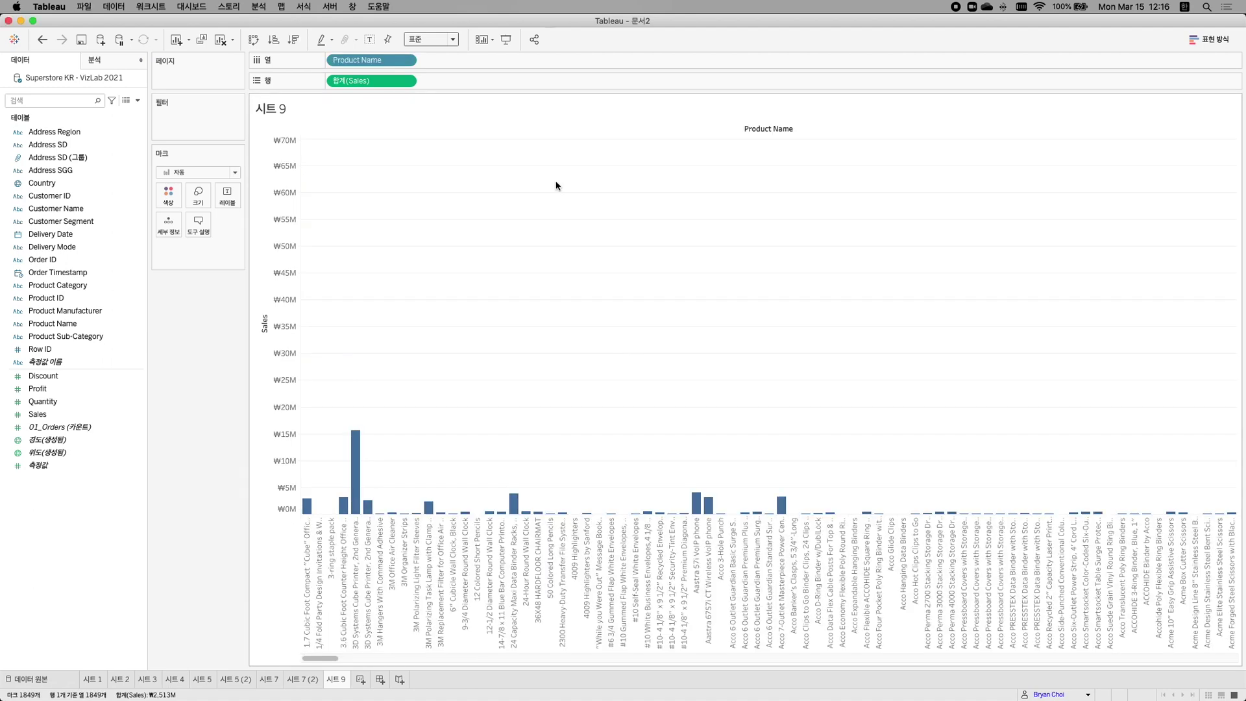
- Fit the product bar chart to the entire view (전체 보기) and inspect the tallest bar's details
{"action": "left_click", "coordinate": [448, 39]}
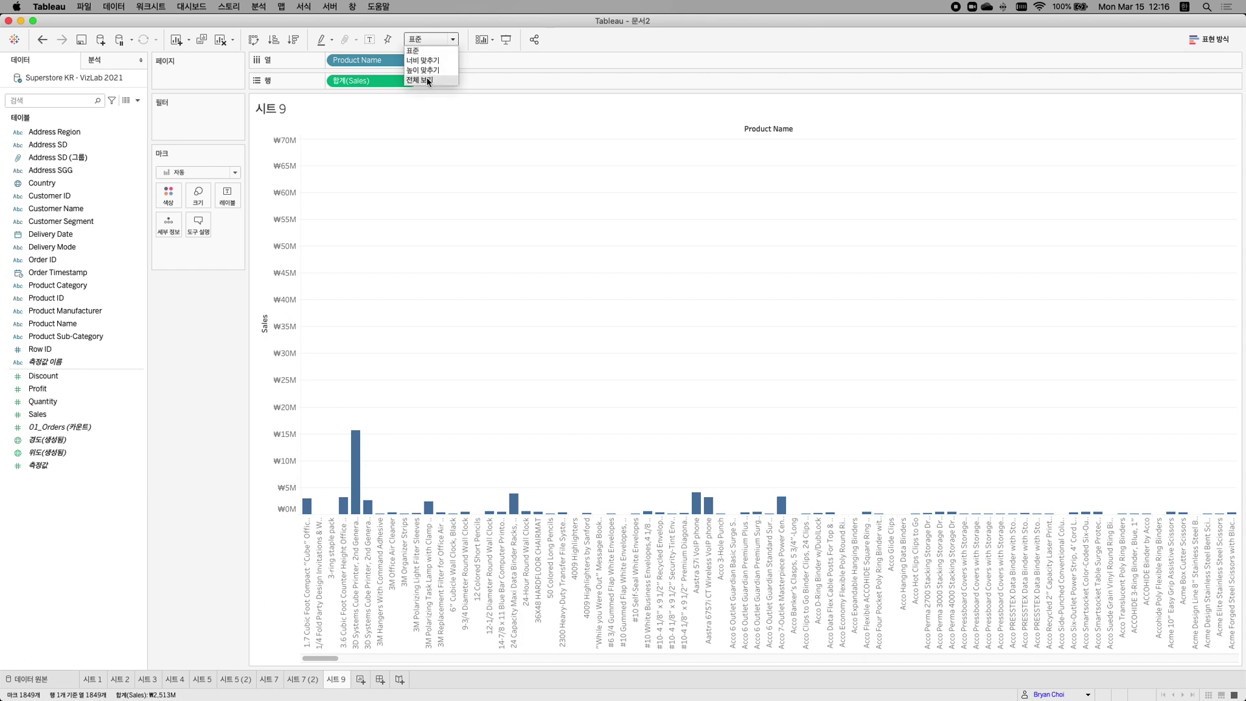
{"action": "left_click", "coordinate": [428, 80]}
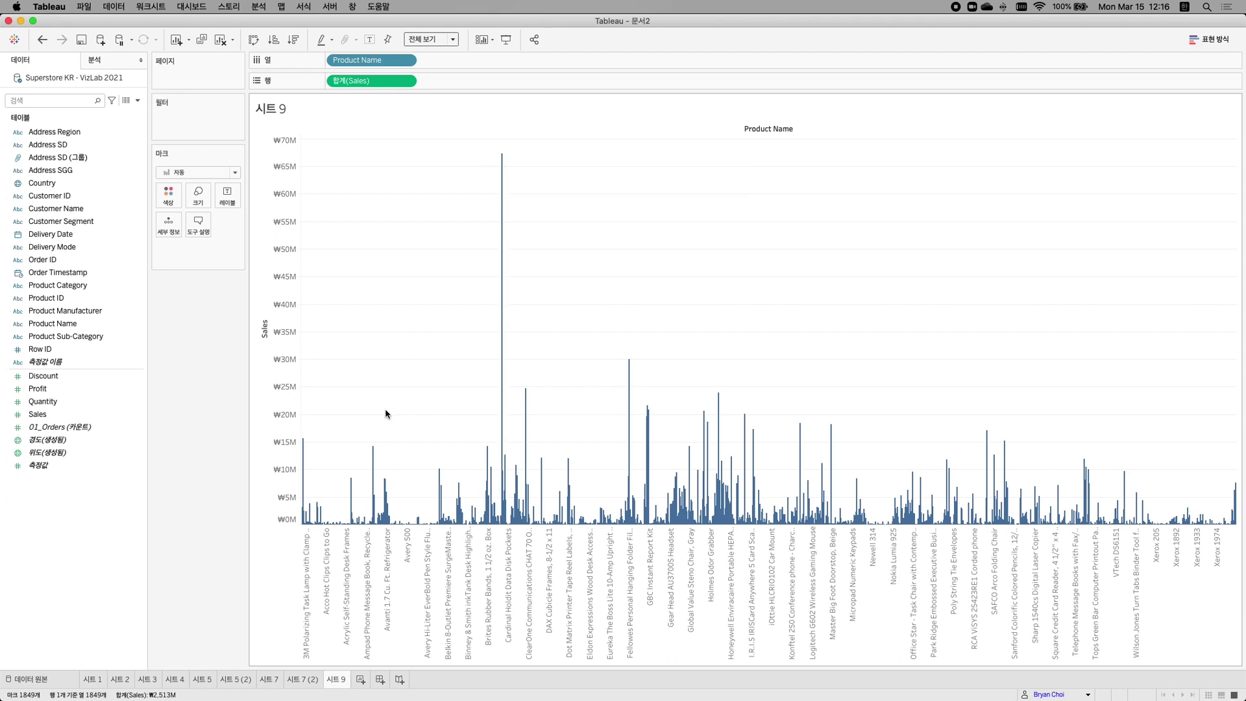
{"action": "mouse_move", "coordinate": [333, 526]}
{"action": "mouse_move", "coordinate": [503, 160]}
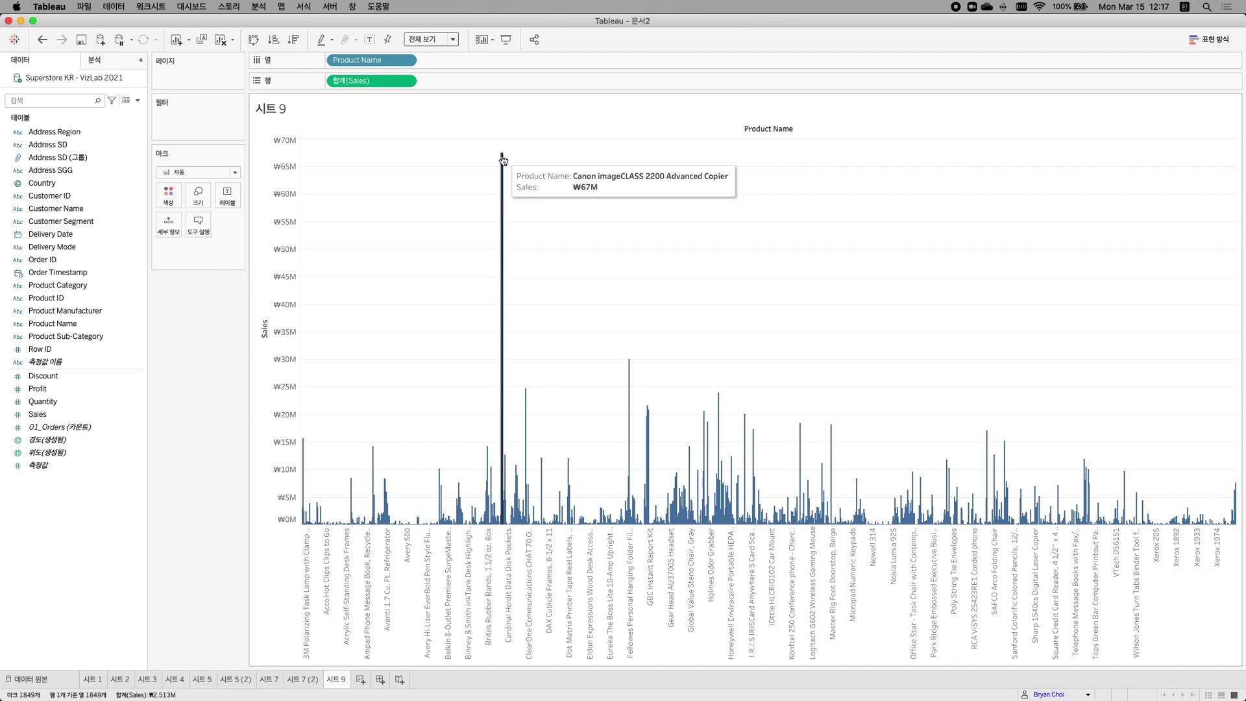